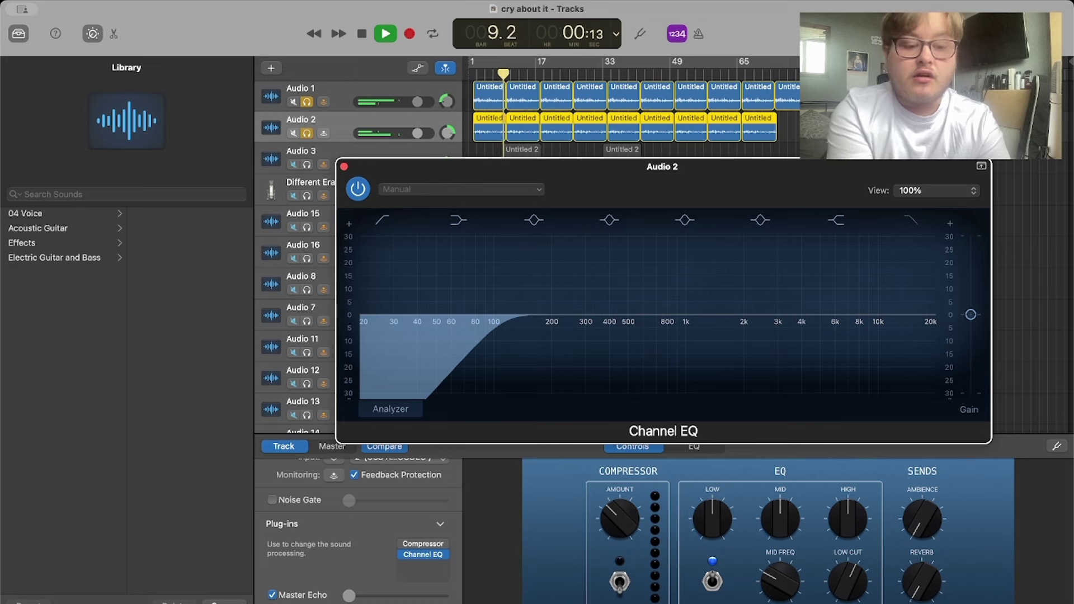
Step: Close the Channel EQ window of Audio 2
key(super+Tab)
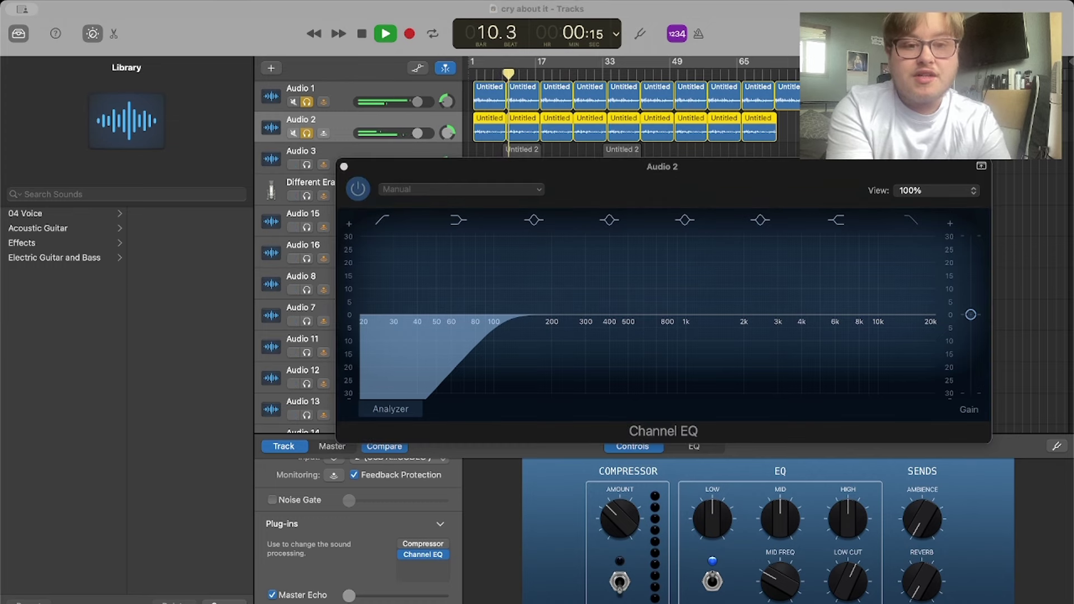
click(728, 493)
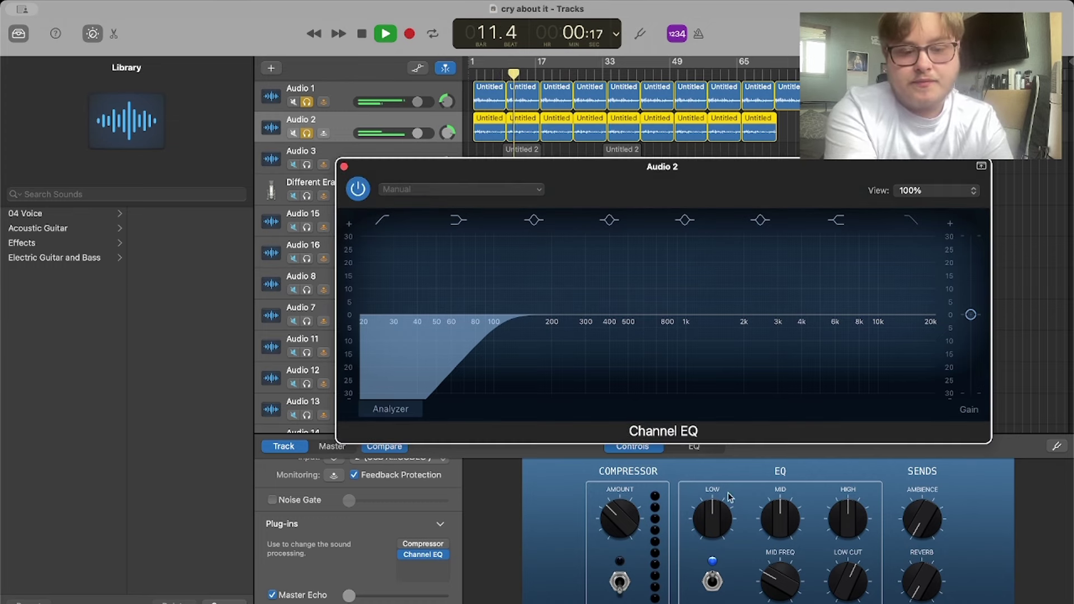
click(344, 167)
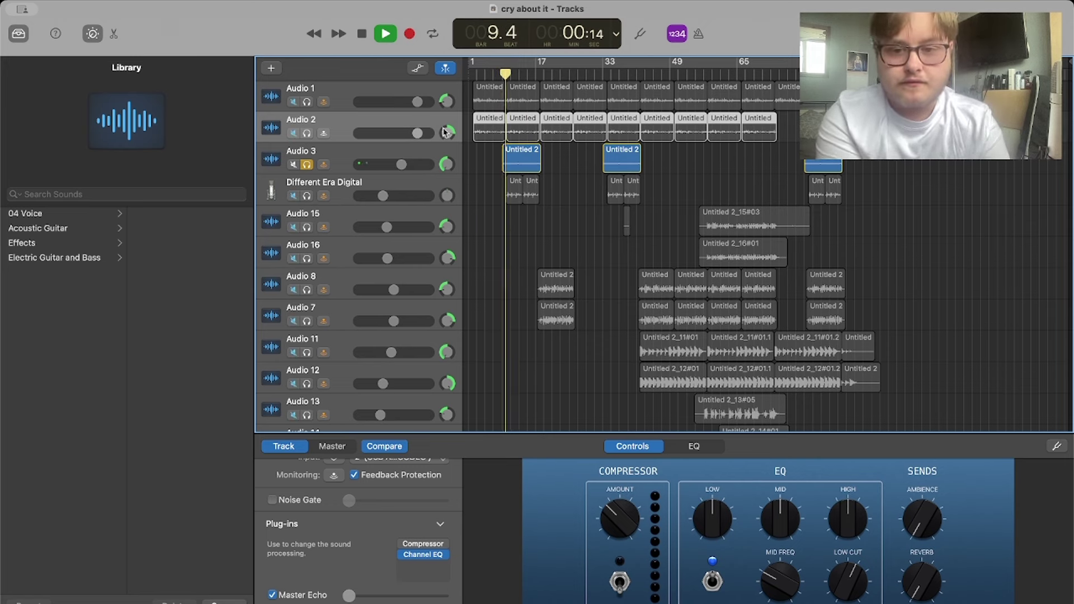
Step: Select the Audio 3 track and review its plug-ins and its Master Echo and Master Reverb settings
click(398, 152)
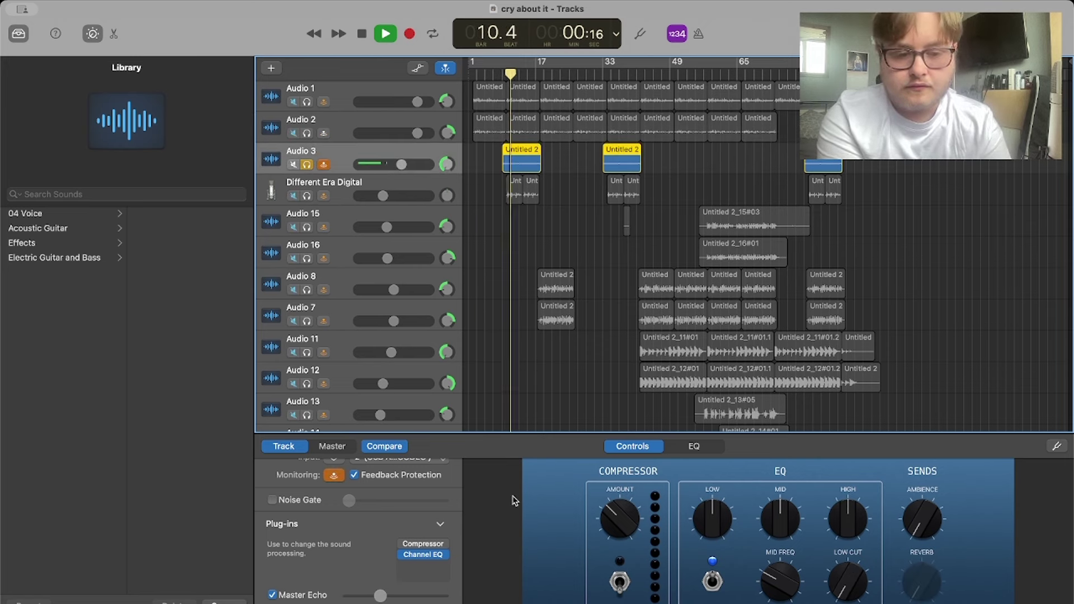
scroll(425, 588, up, 1)
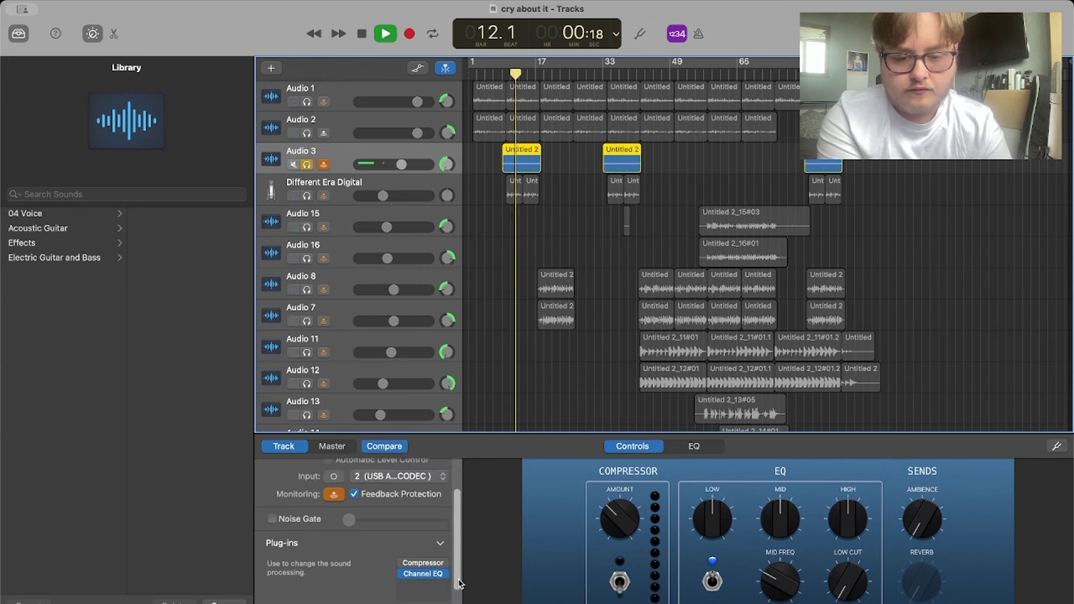
scroll(387, 596, down, 2)
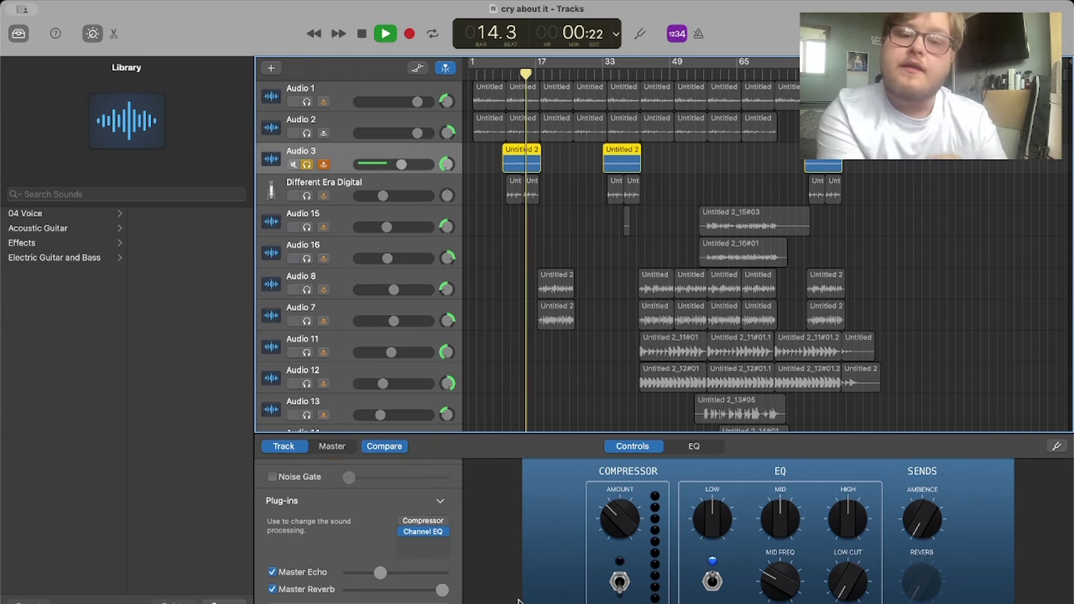
Step: Select the Different Era Digital track and move the solo to it from Audio 3
click(301, 188)
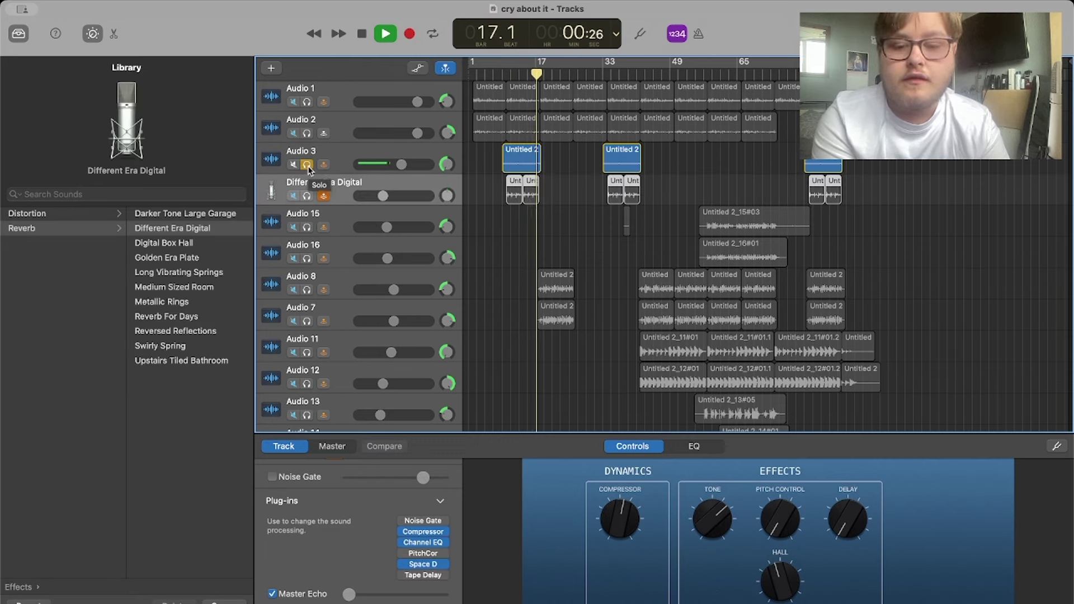
click(306, 195)
click(307, 164)
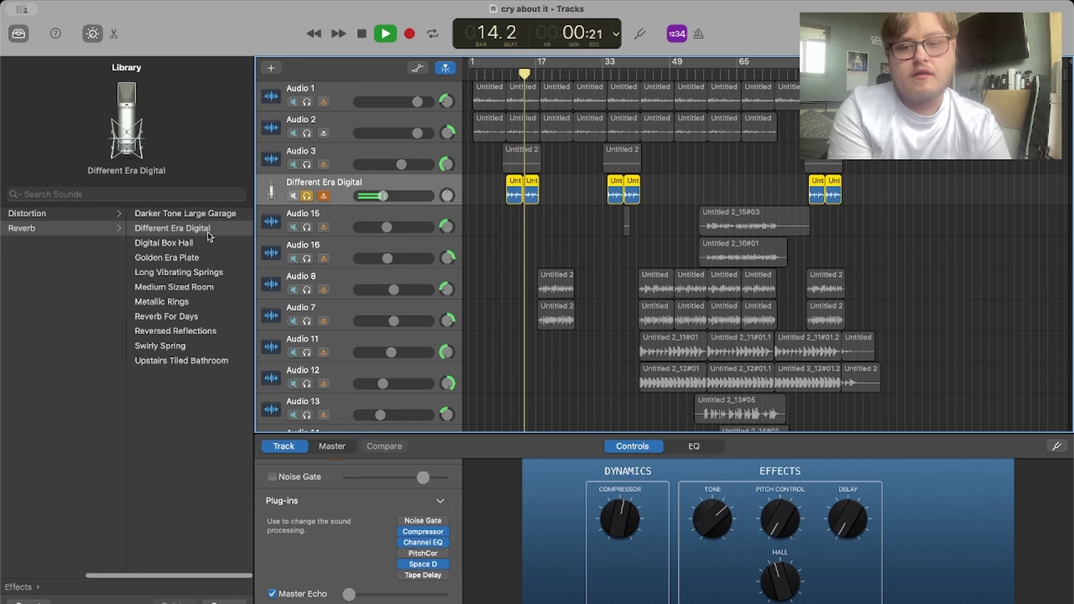
Step: Stop playback and move the solo from Different Era Digital to Audio 8, Audio 7 and Audio 11
key(space)
click(306, 196)
click(307, 227)
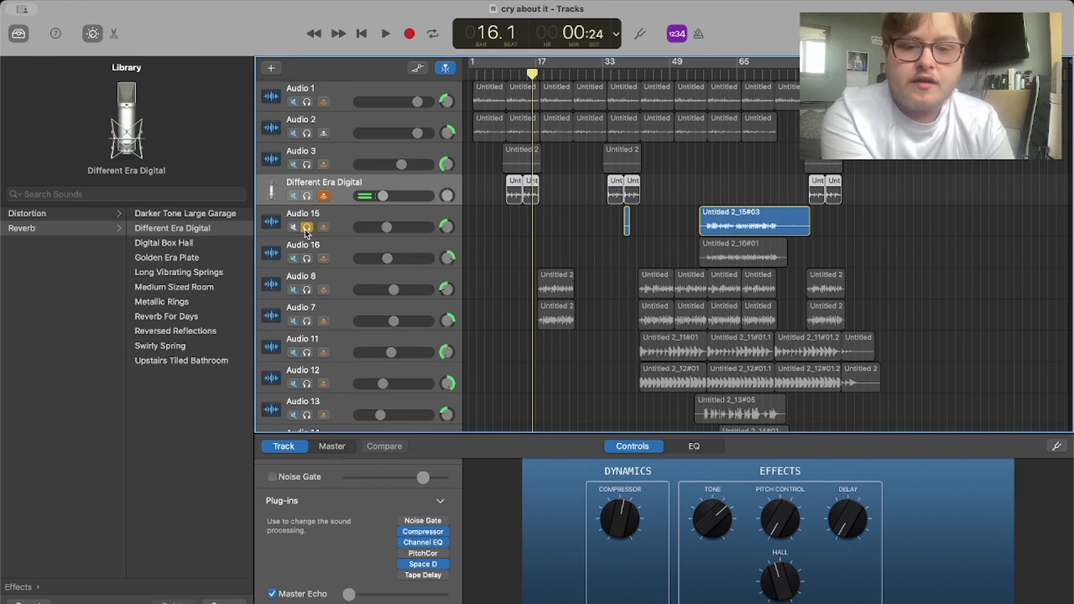
click(307, 258)
click(307, 227)
click(306, 256)
drag(306, 292, 307, 351)
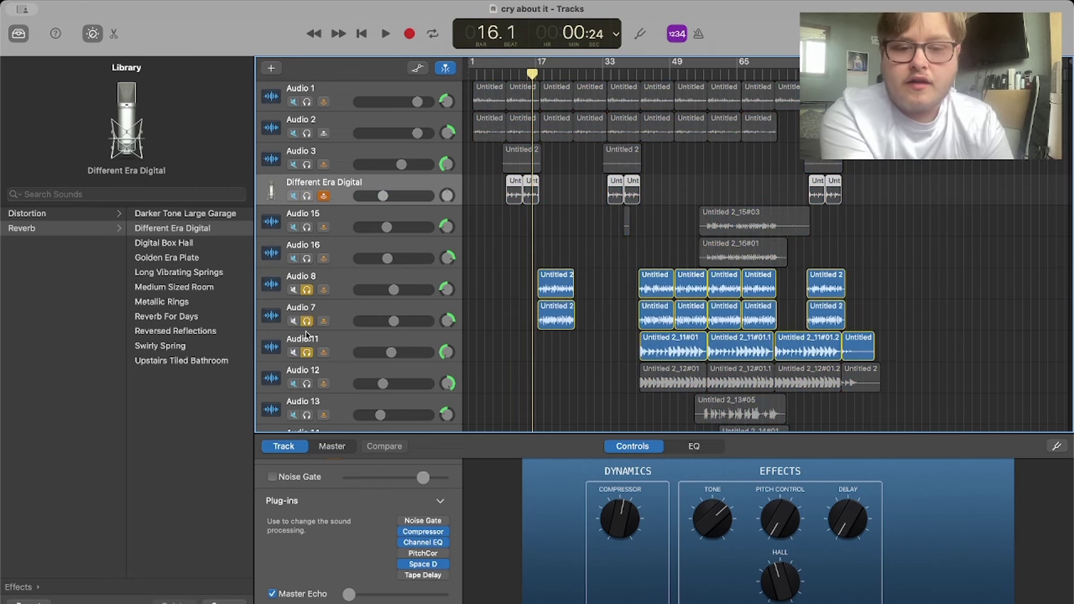
Step: Play the song, unsolo Audio 11, and solo Audio 2 and Audio 1 alongside Audio 8 and Audio 7
key(space)
click(307, 352)
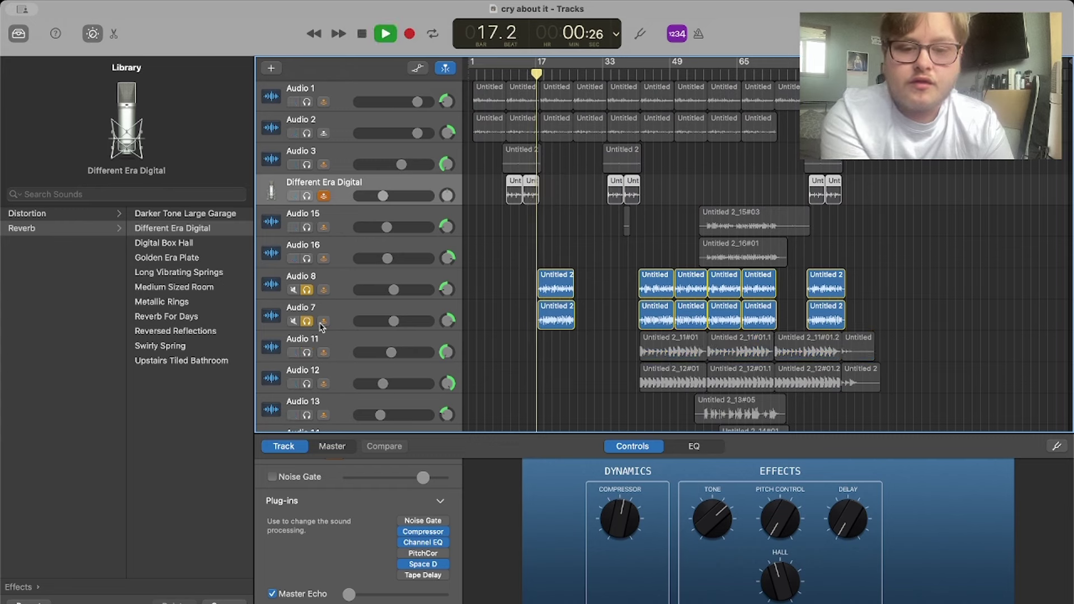
click(307, 133)
click(307, 102)
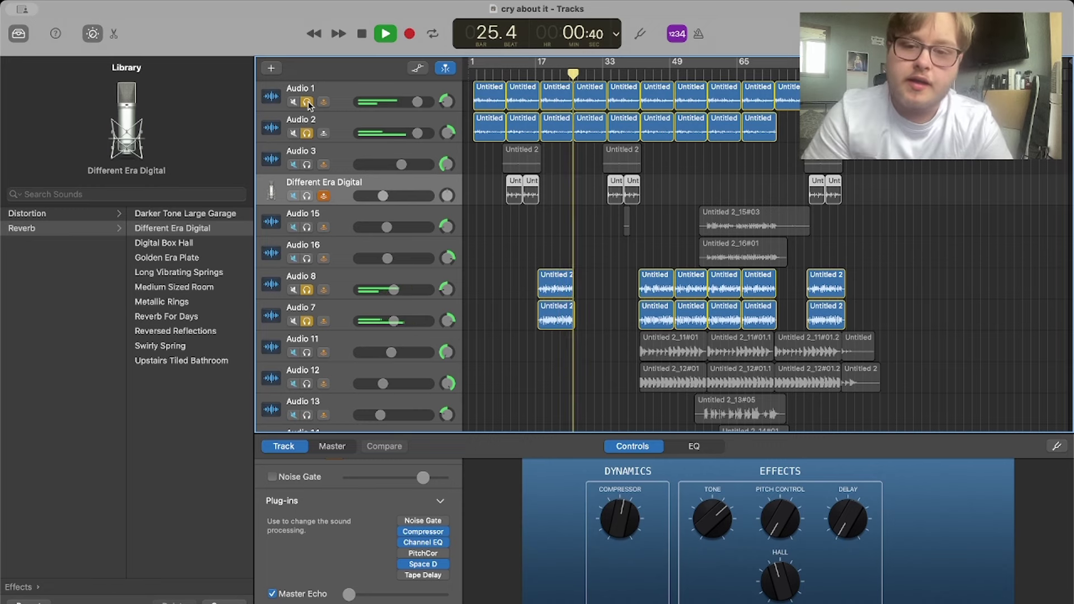
Step: Stop playback and switch the solo from the guitar tracks to Audio 4, Audio 5, Audio 9 and Audio 10
key(space)
scroll(310, 280, down, 5)
scroll(312, 281, up, 5)
drag(307, 322, 305, 78)
scroll(434, 283, down, 5)
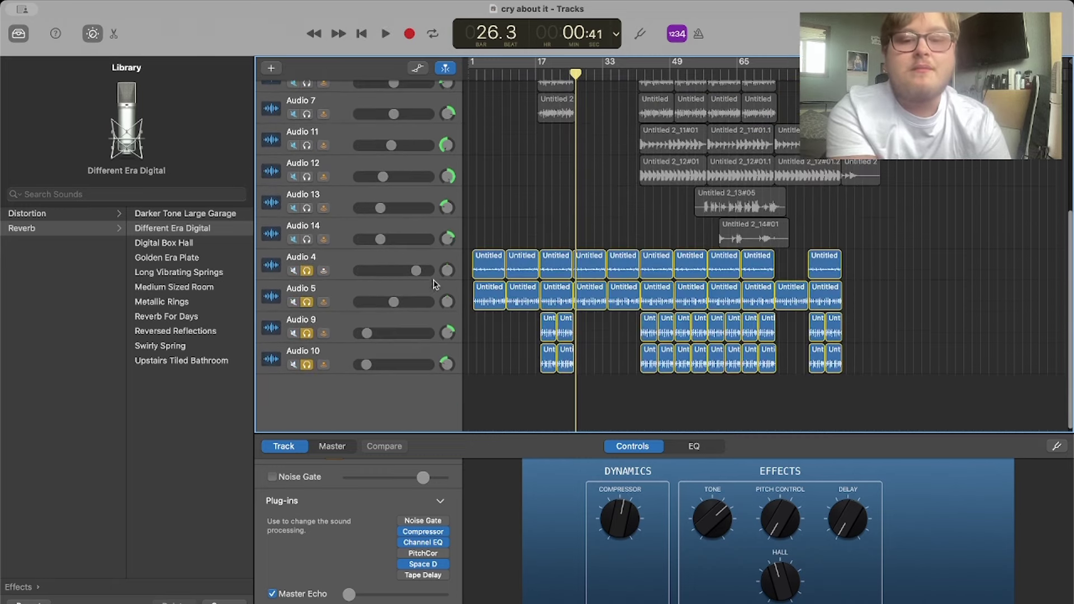
Step: Select Audio 4, open its Channel EQ for a look and close it again
click(376, 277)
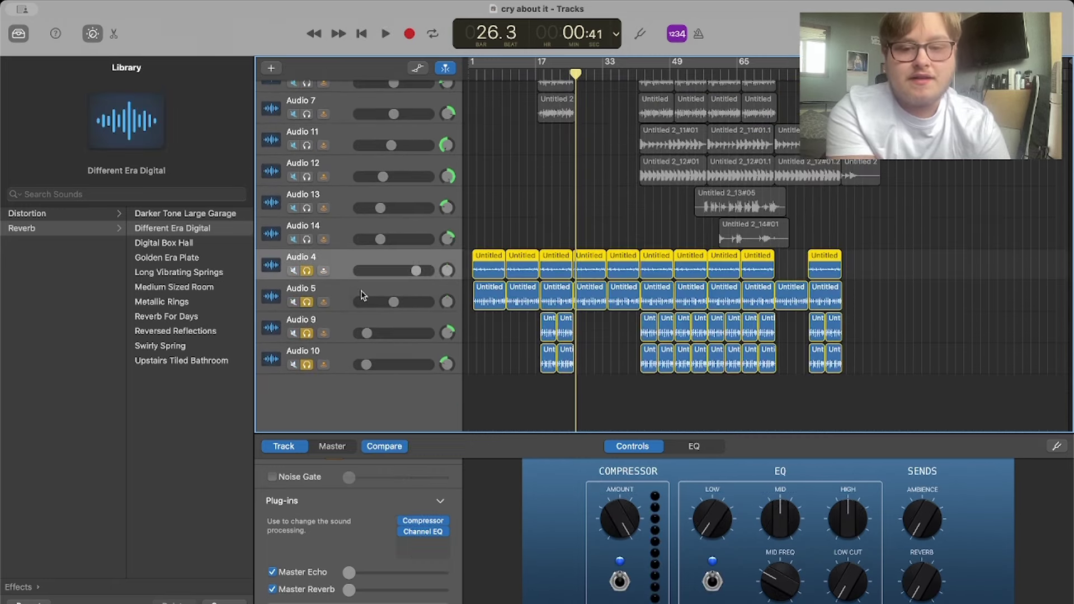
click(423, 532)
click(344, 167)
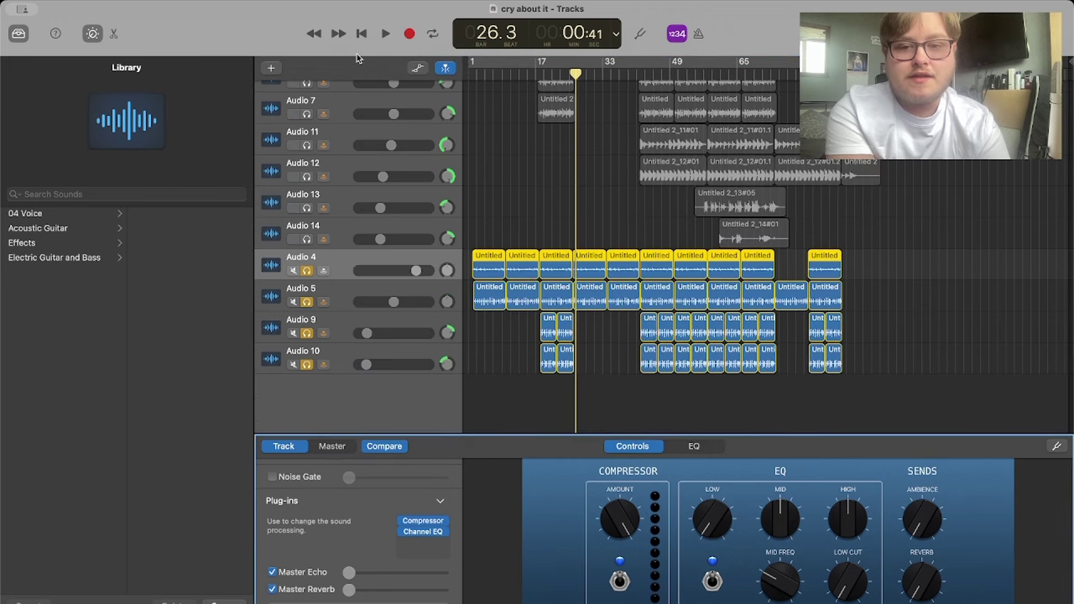
Step: Play the soloed tracks from the beginning of the song and inspect the Channel EQ curve of Audio 5
click(361, 34)
key(space)
scroll(475, 248, up, 5)
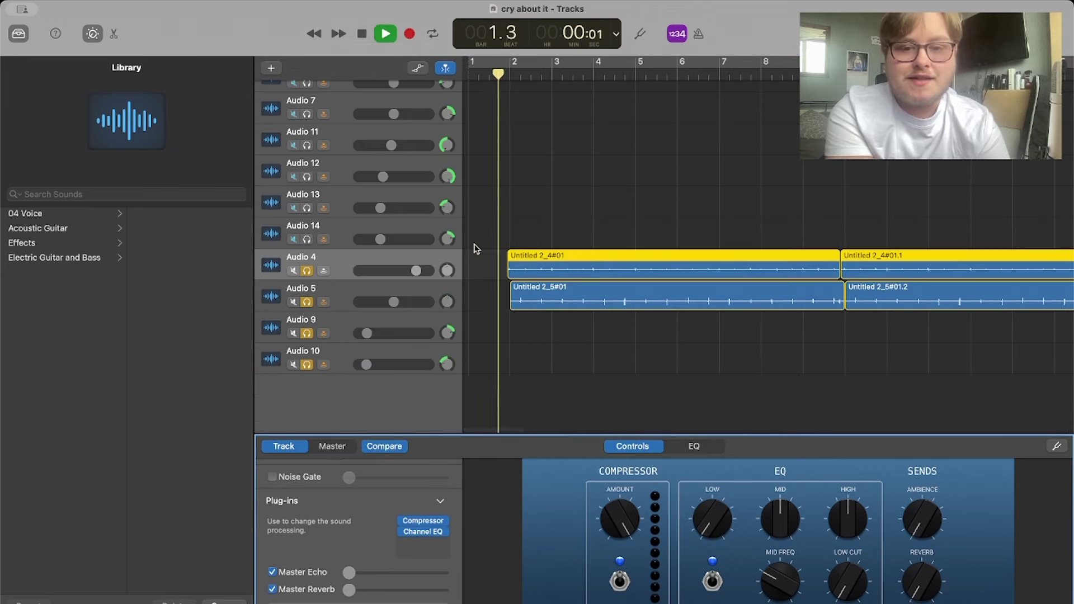
click(422, 290)
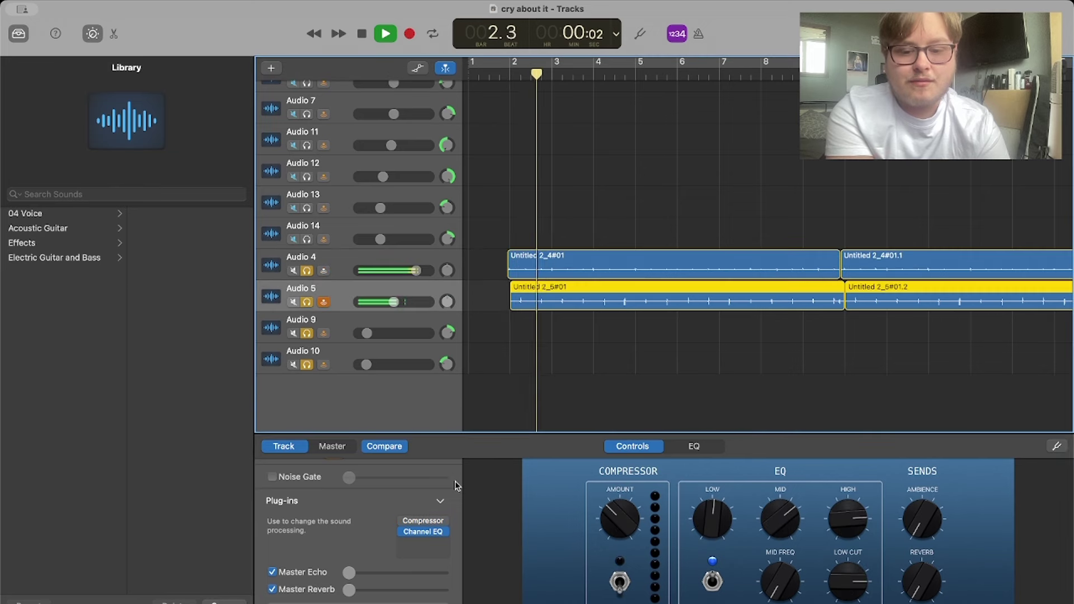
click(423, 532)
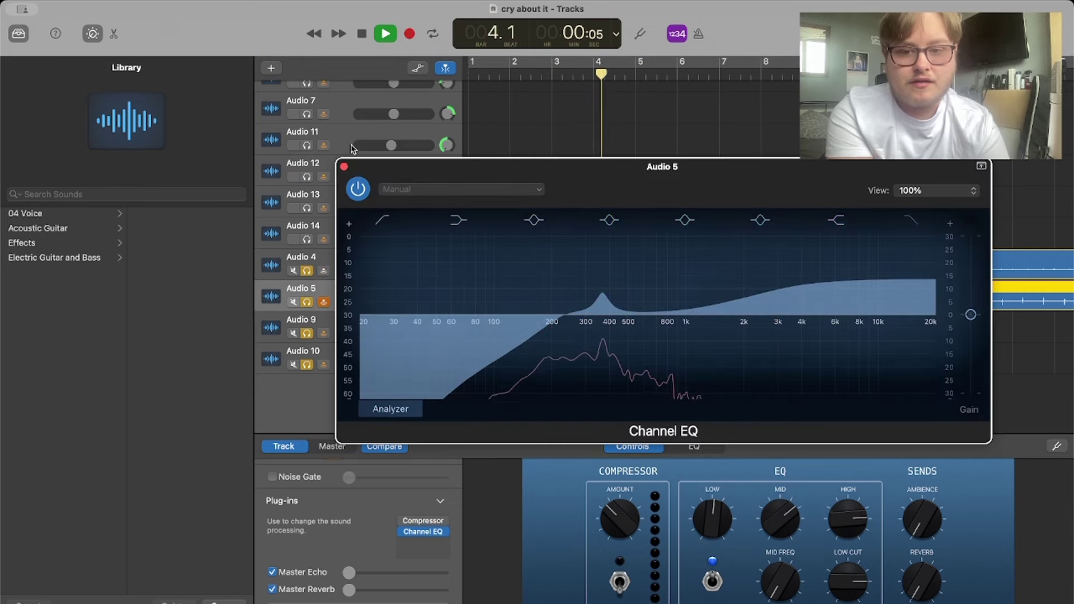
click(344, 167)
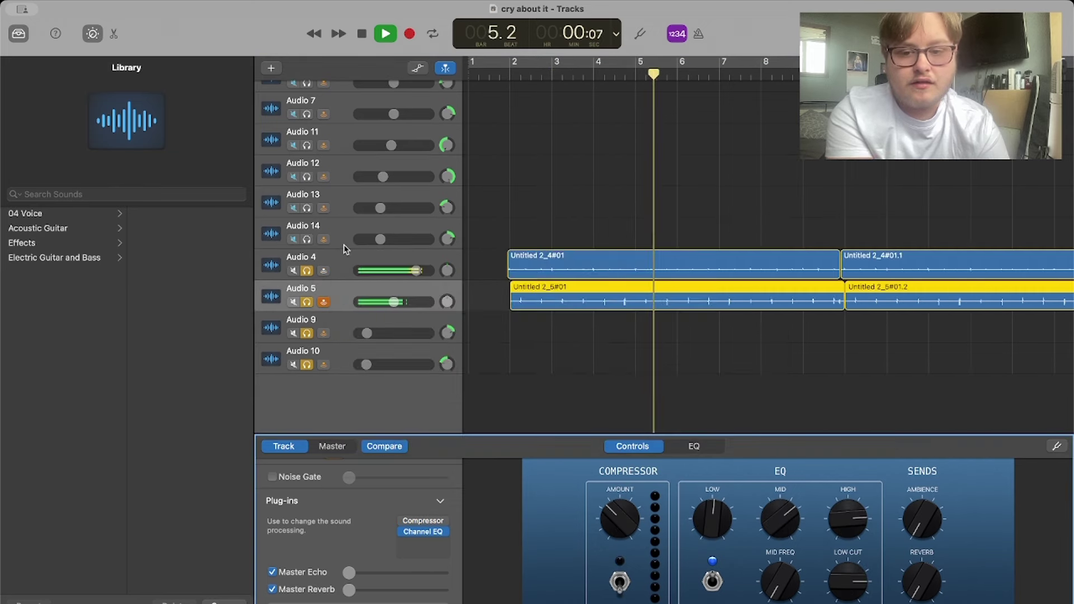
Step: Inspect the Channel EQ curve of Audio 4 during playback, then close its window
click(345, 254)
click(422, 531)
click(423, 532)
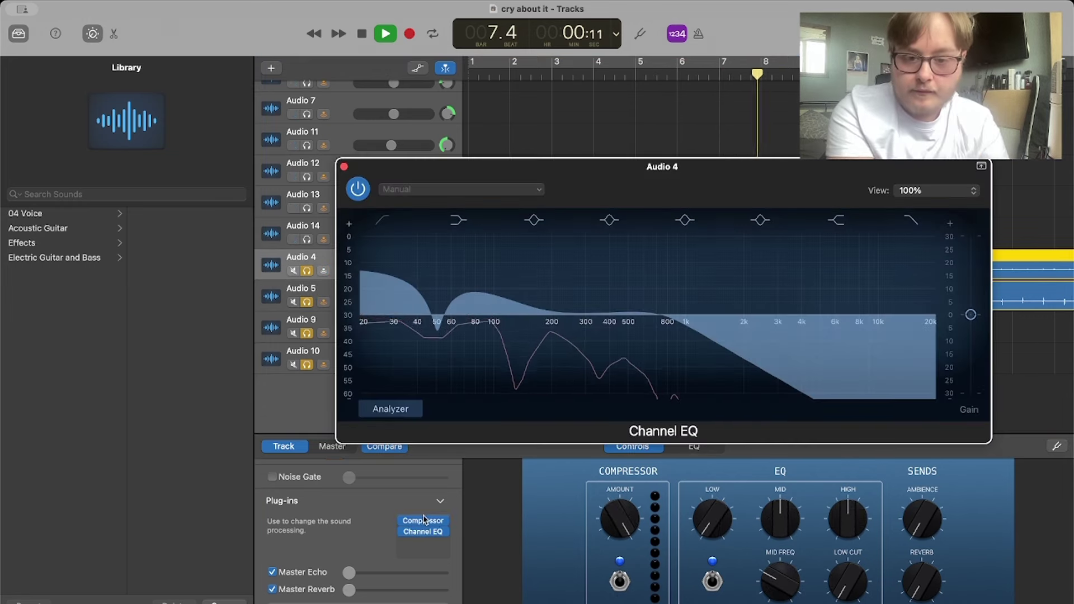
click(345, 166)
Step: Stop playback and restart it from bar 17, just before the Audio 9 and Audio 10 regions
scroll(615, 283, down, 5)
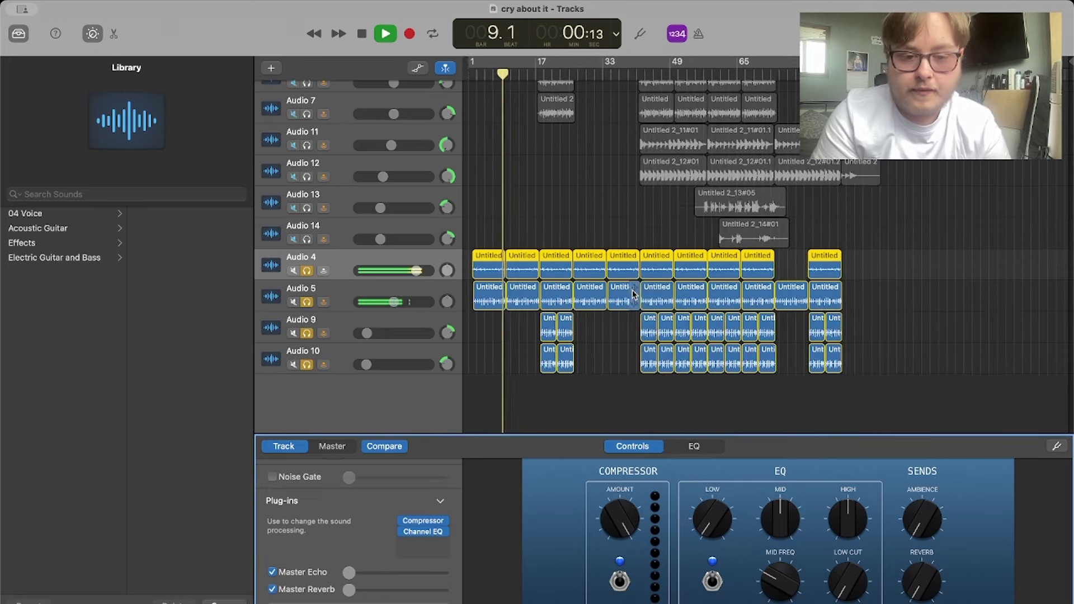
key(space)
scroll(545, 112, up, 5)
scroll(593, 121, right, 4)
scroll(592, 120, down, 4)
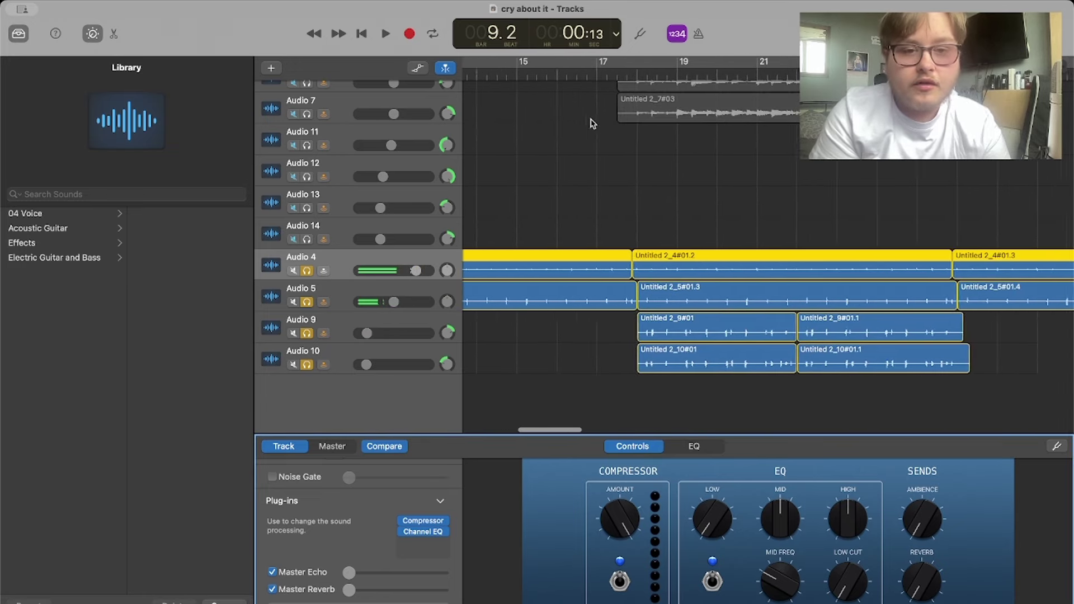
click(604, 73)
key(space)
Step: Raise the volume of Audio 10 to about 0 dB and Audio 9 to a similar level during playback
click(412, 332)
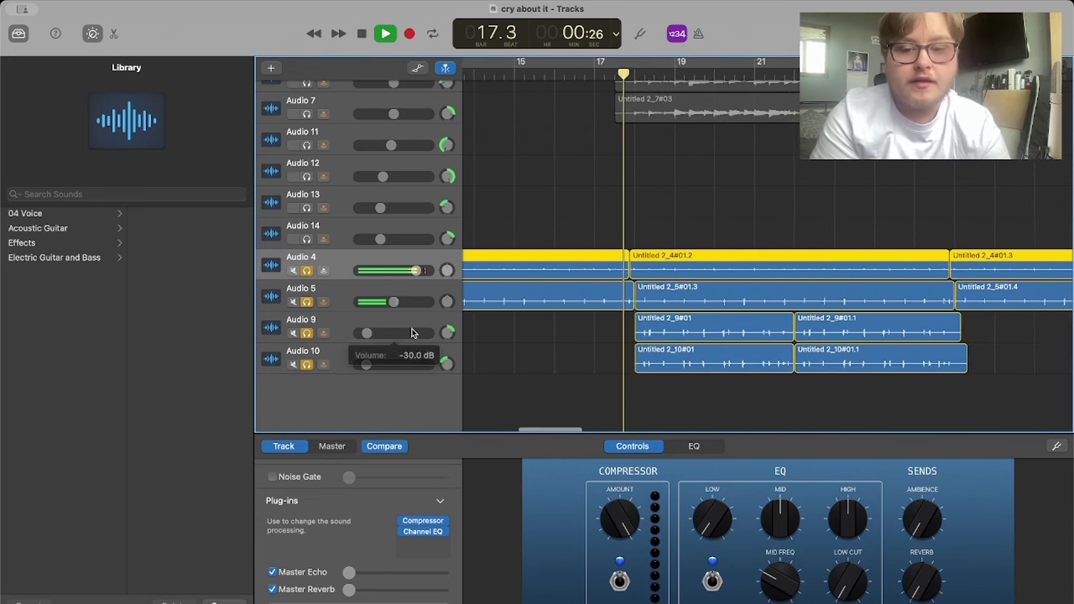
click(400, 322)
click(395, 354)
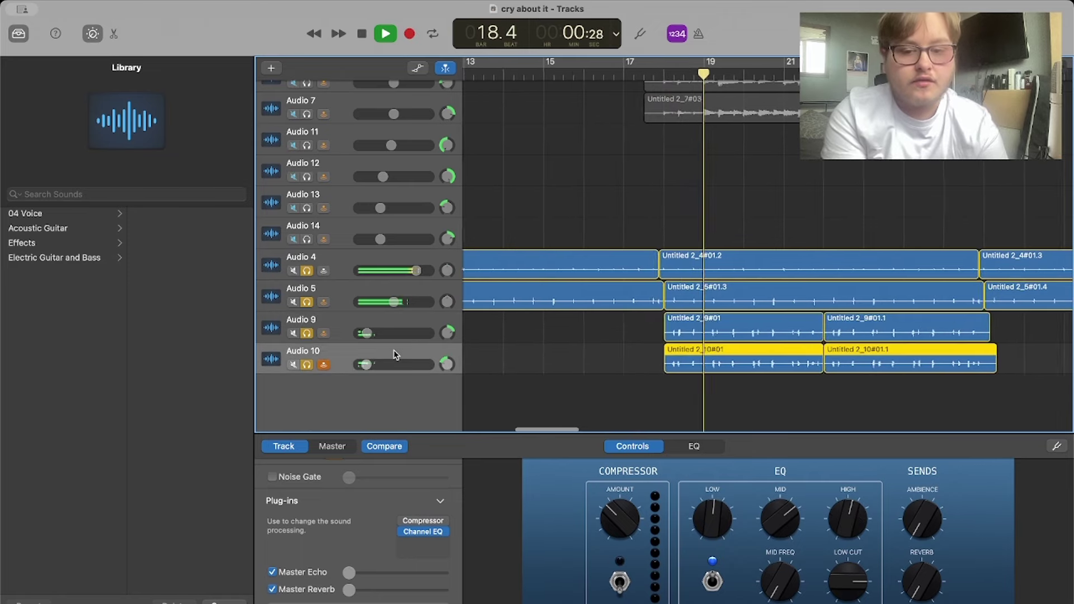
click(390, 331)
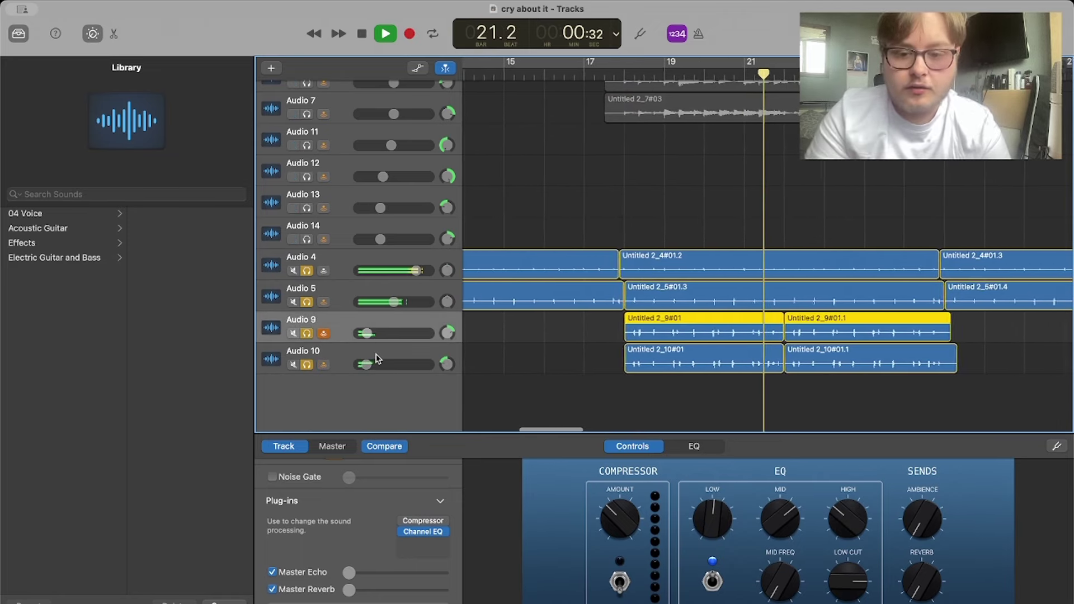
click(376, 359)
click(367, 364)
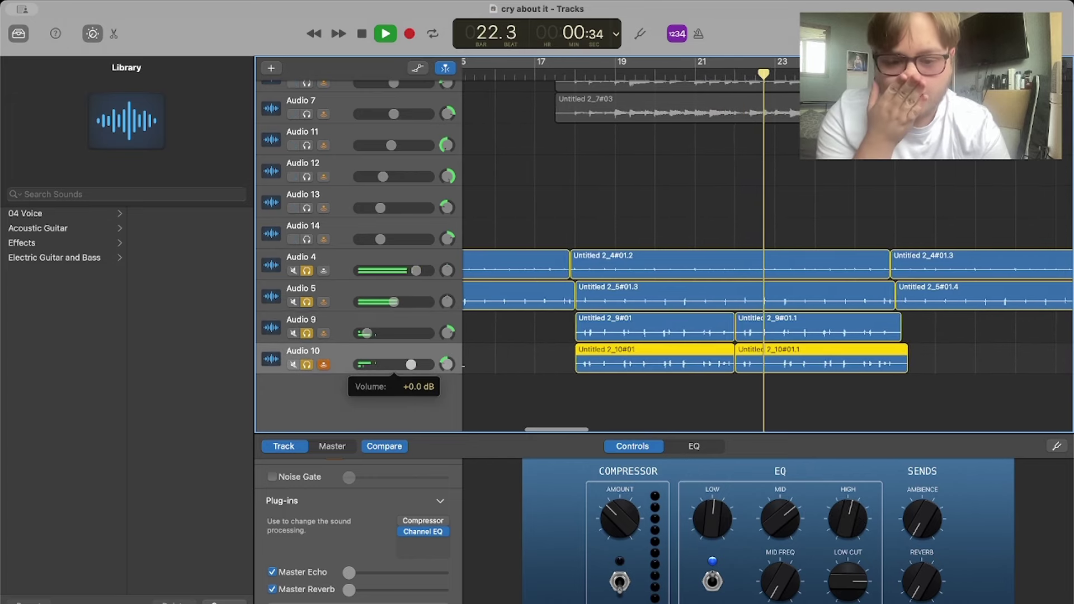
drag(383, 334, 396, 332)
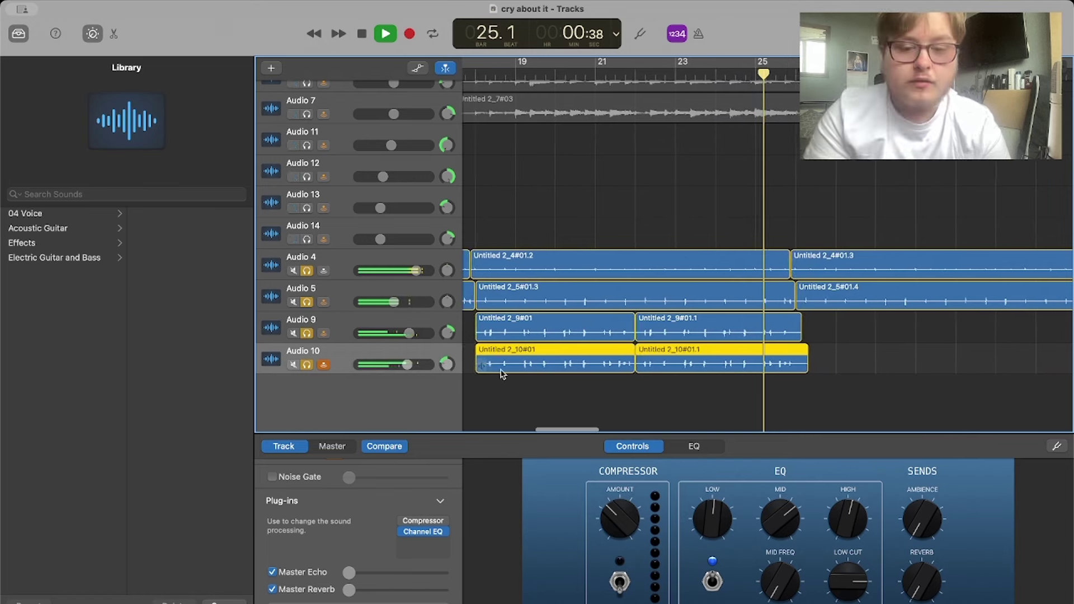
click(506, 394)
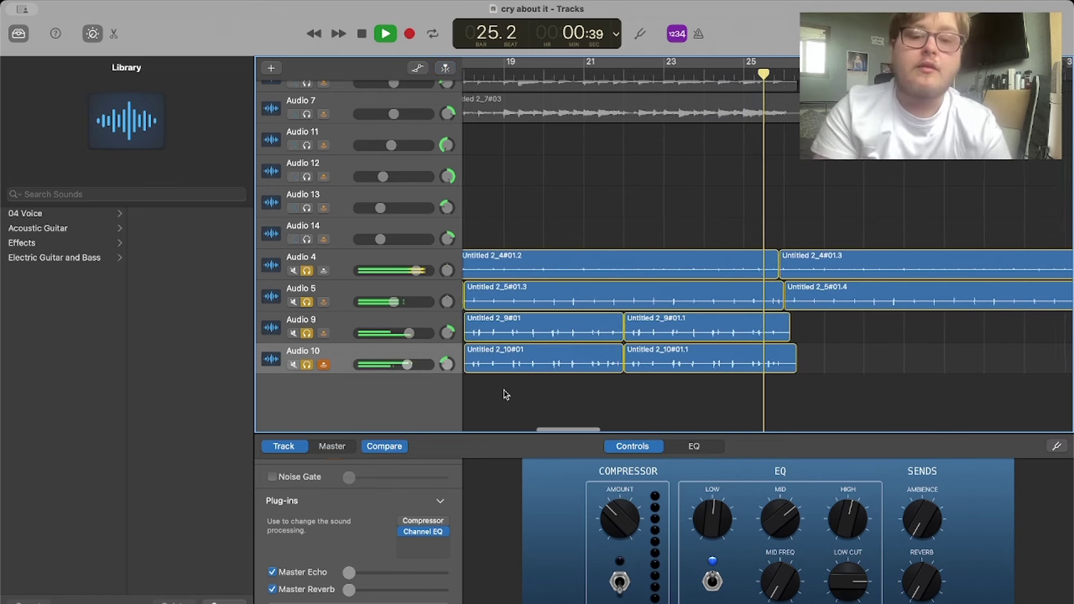
double_click(415, 390)
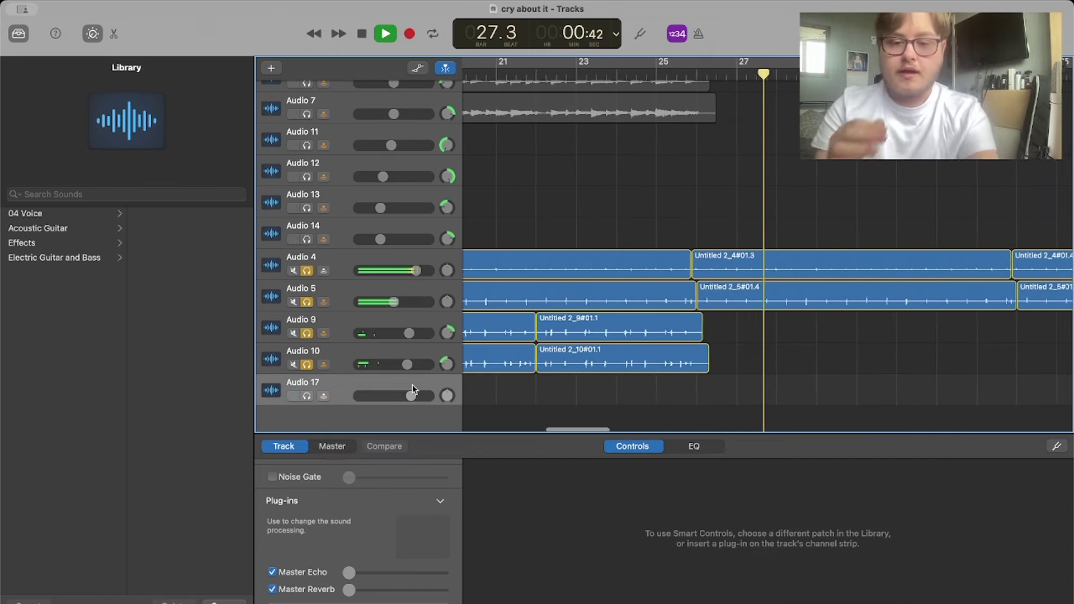
key(super+z)
Step: Lower the volume of Audio 10 to about -19 dB and bring Audio 9 down to a similar level
drag(408, 364, 374, 364)
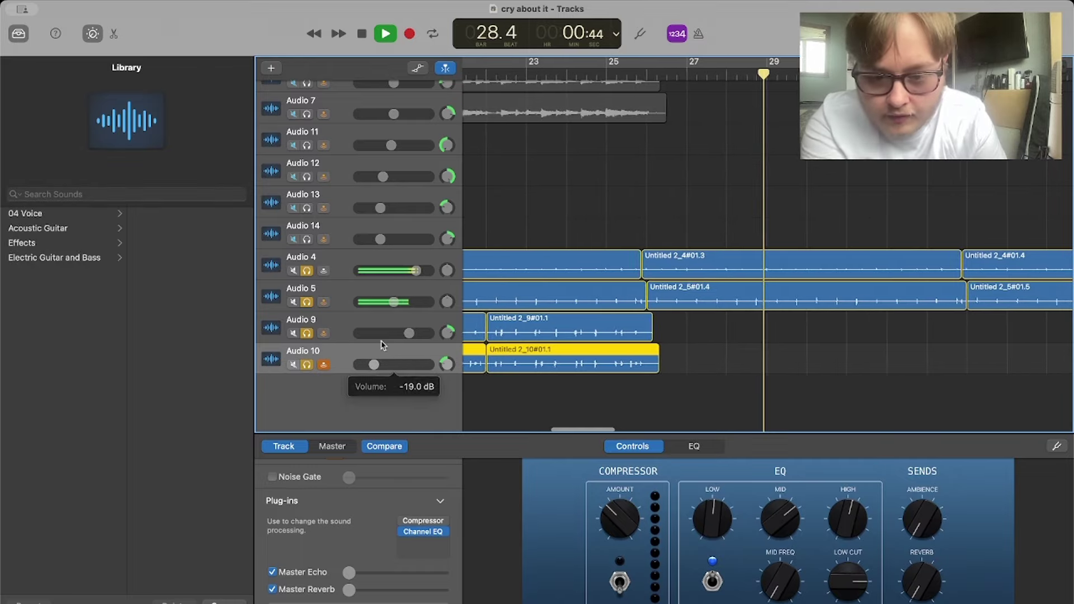
drag(409, 333, 400, 333)
Step: Clear the solo on Audio 4, Audio 5, Audio 9 and Audio 10 and follow the full mix in the timeline
scroll(781, 274, down, 5)
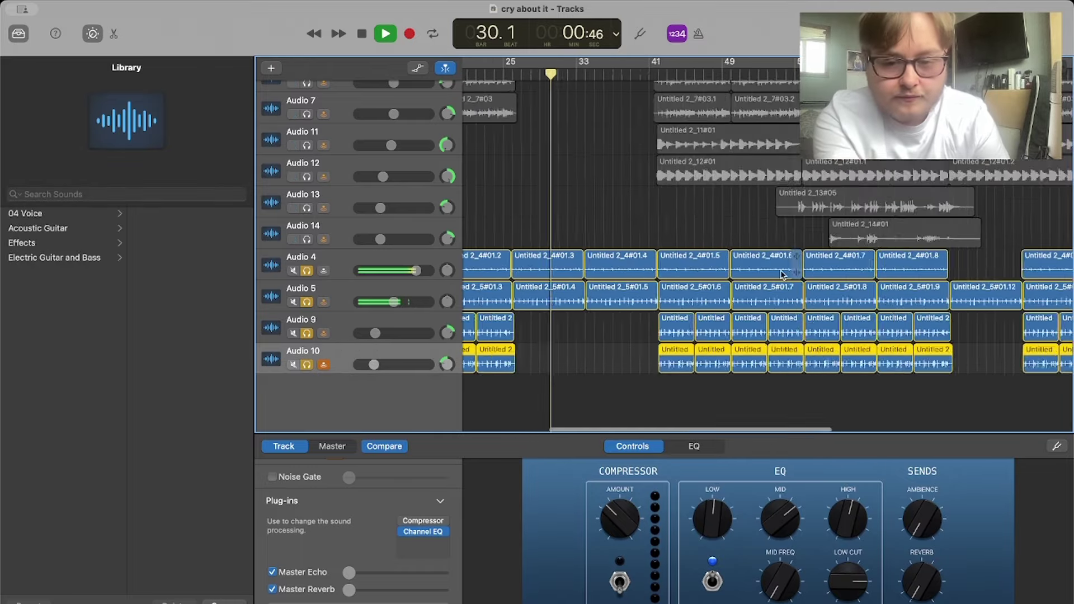
scroll(762, 214, up, 4)
scroll(761, 214, up, 3)
scroll(761, 213, right, 5)
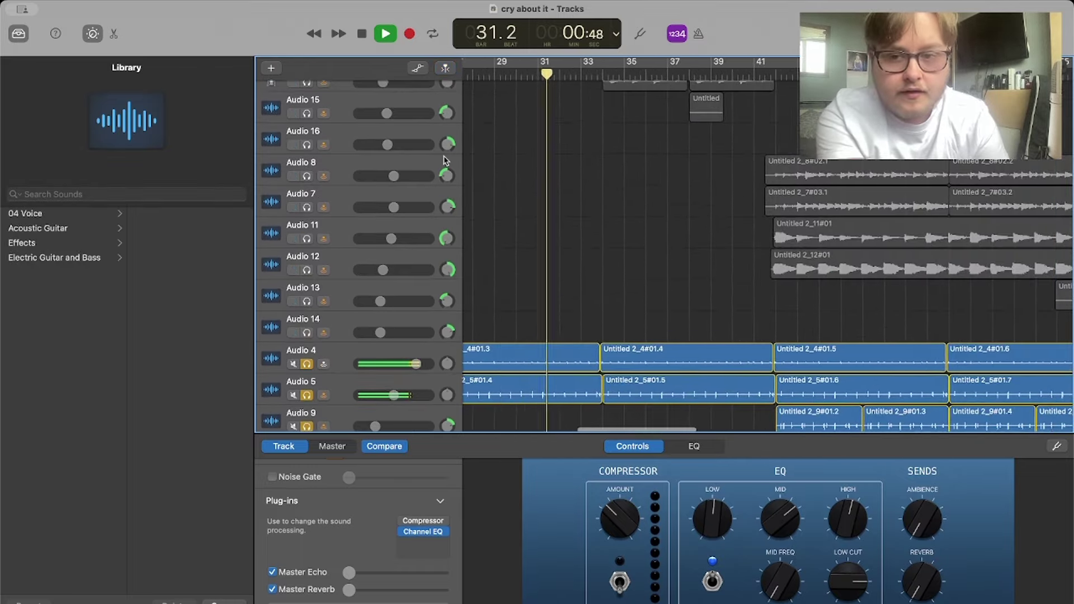
scroll(446, 161, down, 5)
click(306, 265)
click(307, 297)
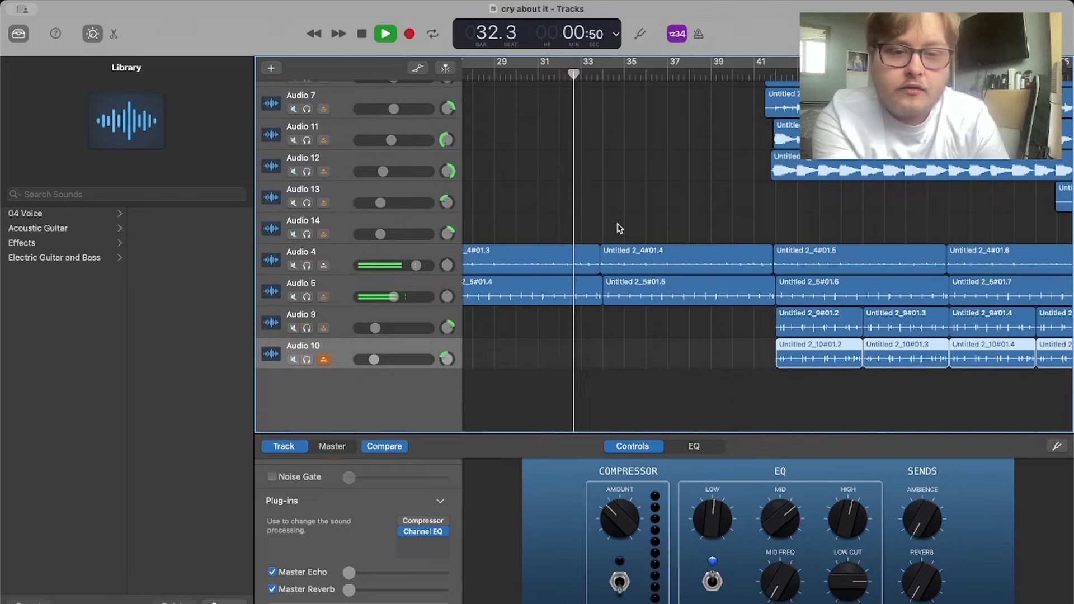
scroll(619, 228, up, 5)
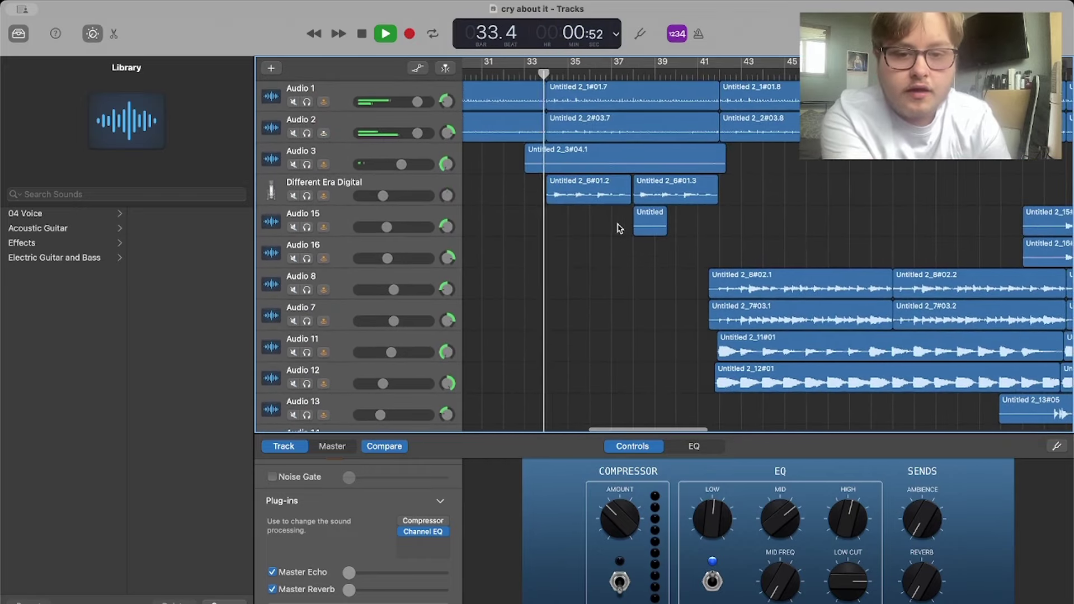
scroll(624, 235, right, 5)
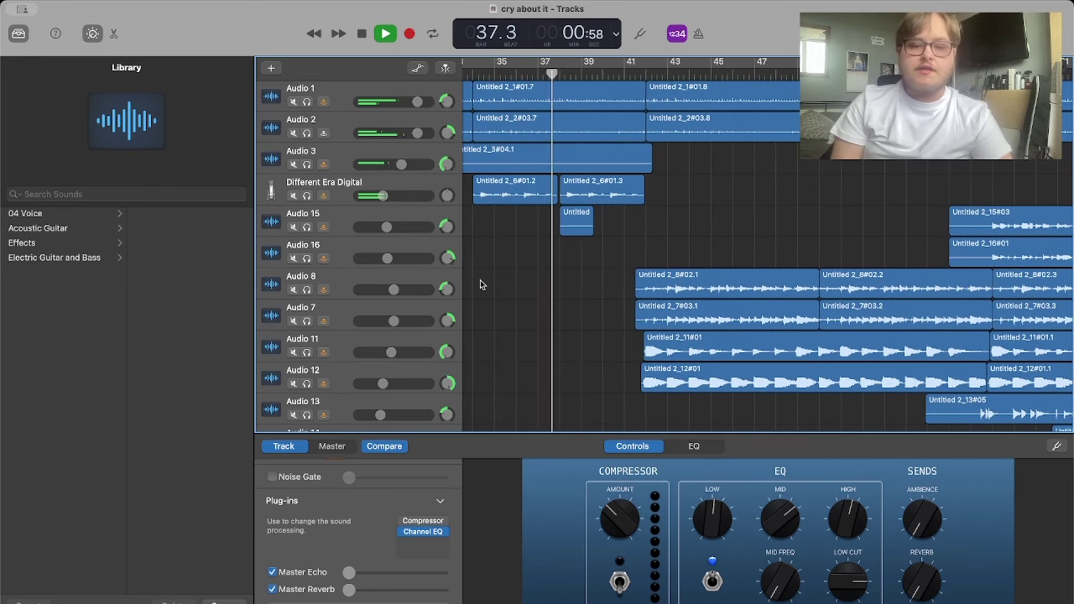
Step: Solo Audio 8, Audio 7, Audio 11 and Audio 12 and play them from about bar 40
key(space)
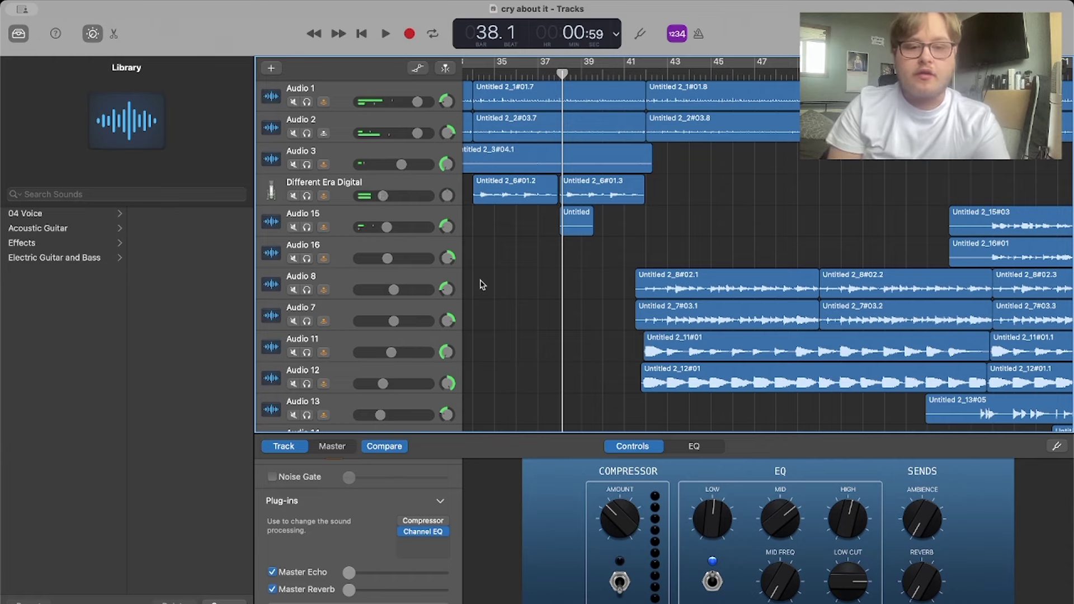
key(c)
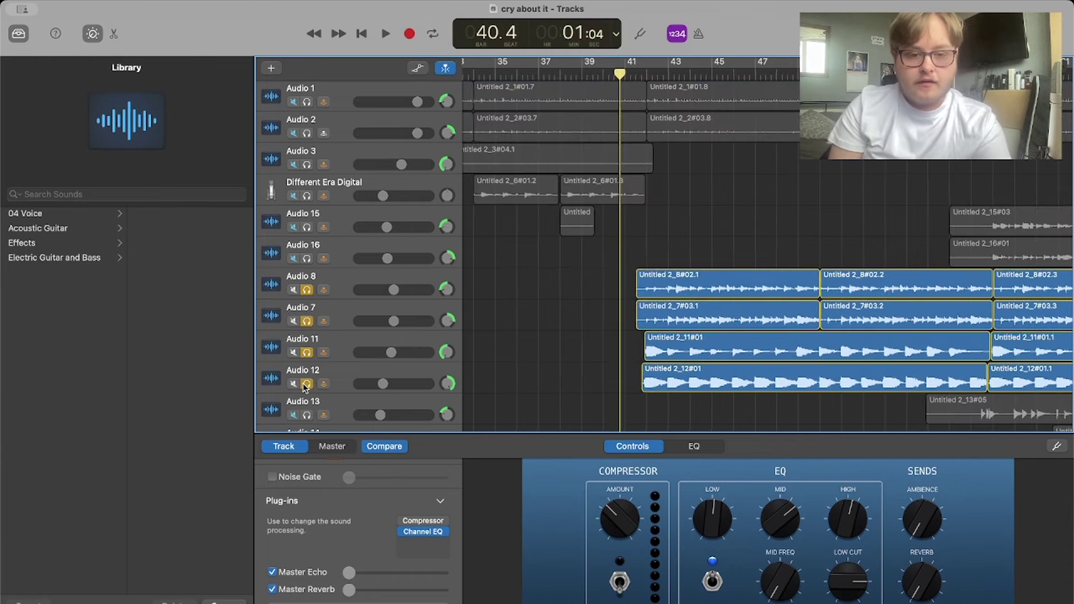
scroll(588, 318, down, 2)
scroll(588, 318, right, 3)
scroll(588, 317, down, 5)
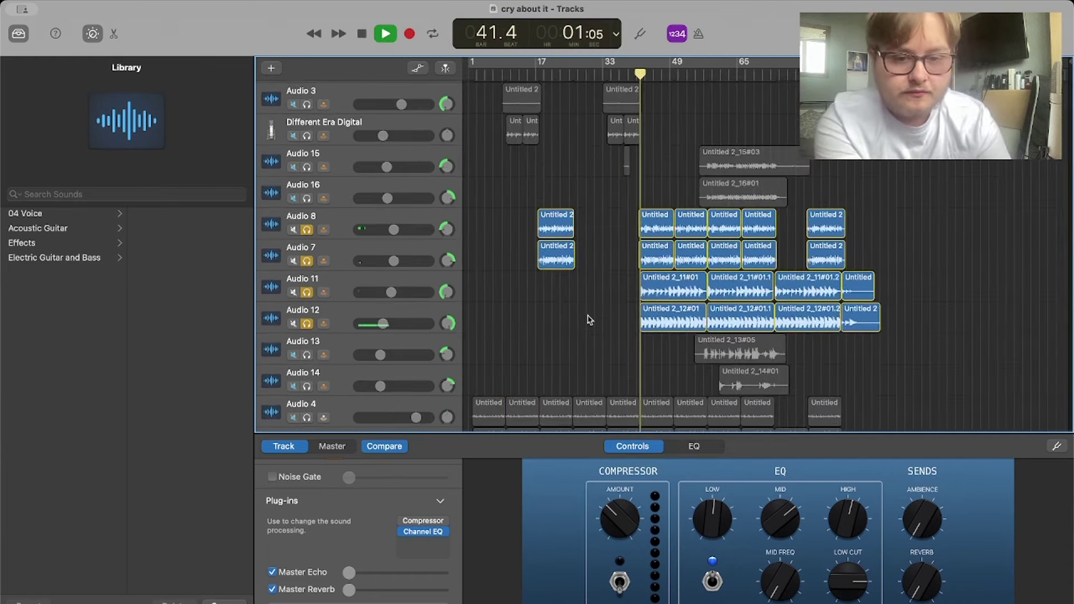
scroll(698, 223, up, 5)
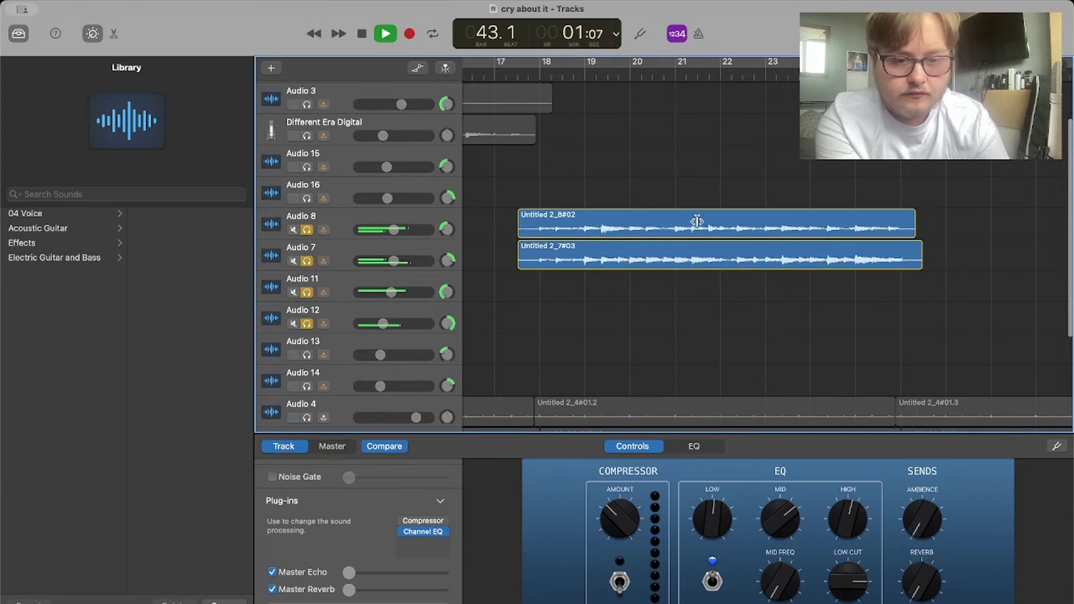
Step: Clear the solo on Audio 7 and Audio 8 so that only Audio 11 and Audio 12 play
scroll(685, 250, right, 10)
click(307, 261)
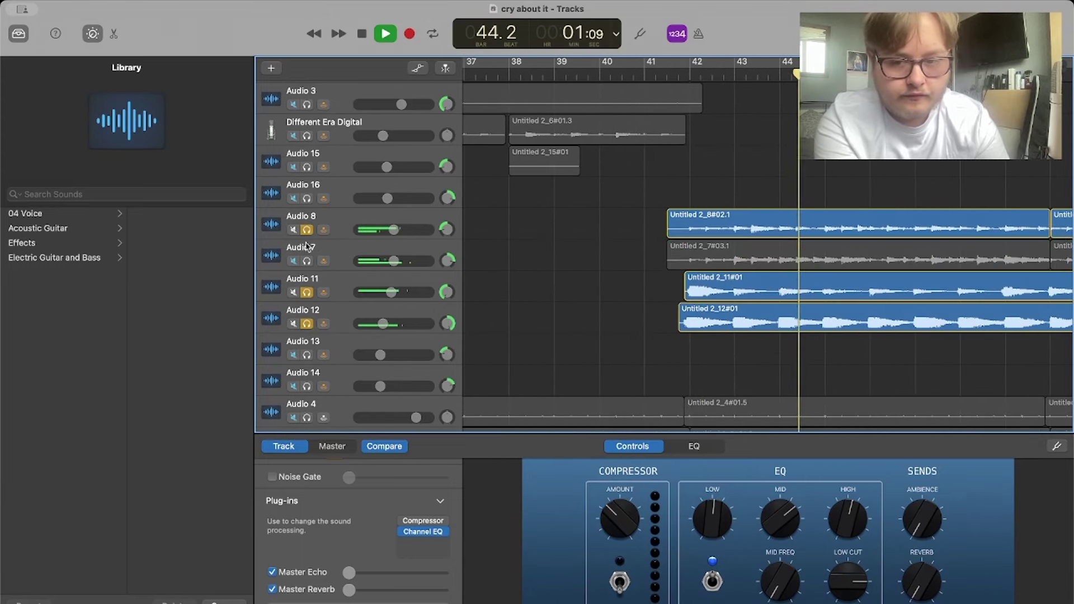
click(307, 230)
scroll(584, 239, right, 3)
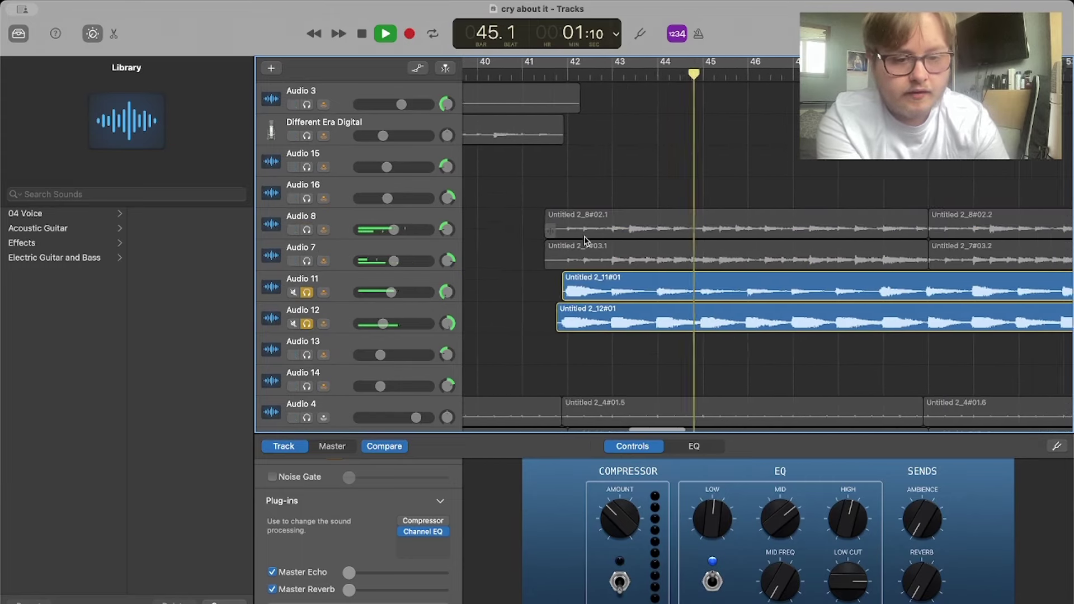
Step: Open the Amp Designer plug-in on Audio 11, review its amp settings and close it
click(411, 283)
click(425, 543)
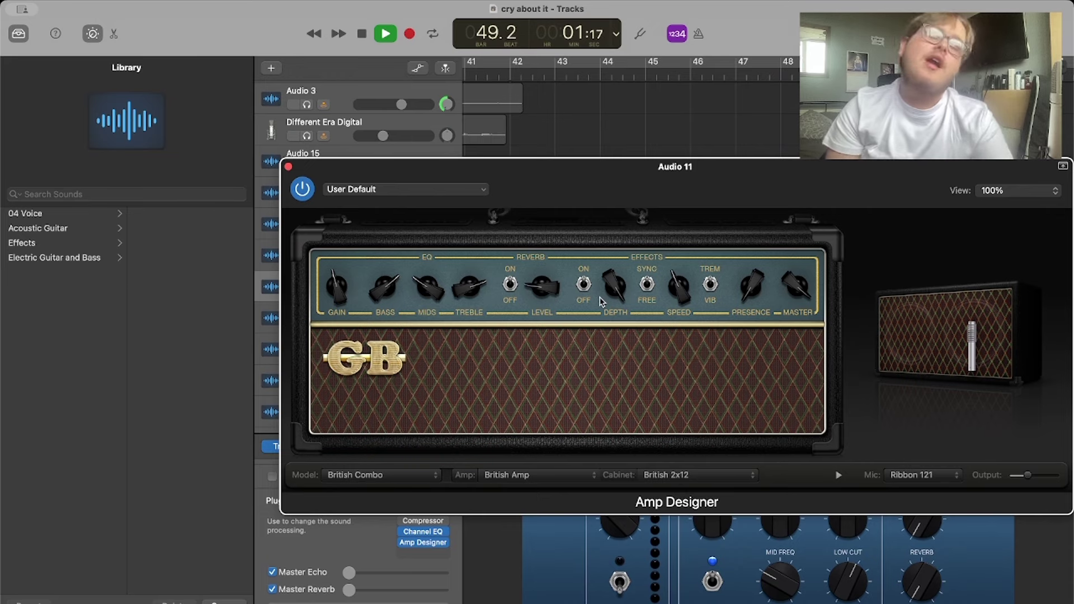
click(288, 166)
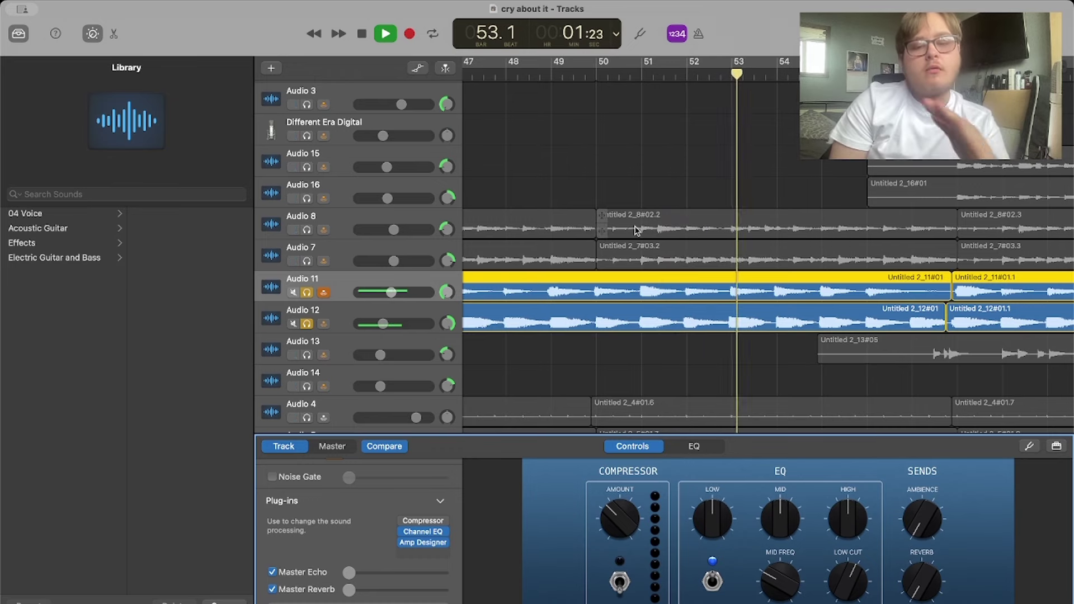
Step: Add Audio 15, Audio 16, Audio 13 and Audio 14 to the soloed tracks during playback
scroll(699, 168, right, 3)
scroll(699, 168, right, 3)
scroll(698, 168, down, 1)
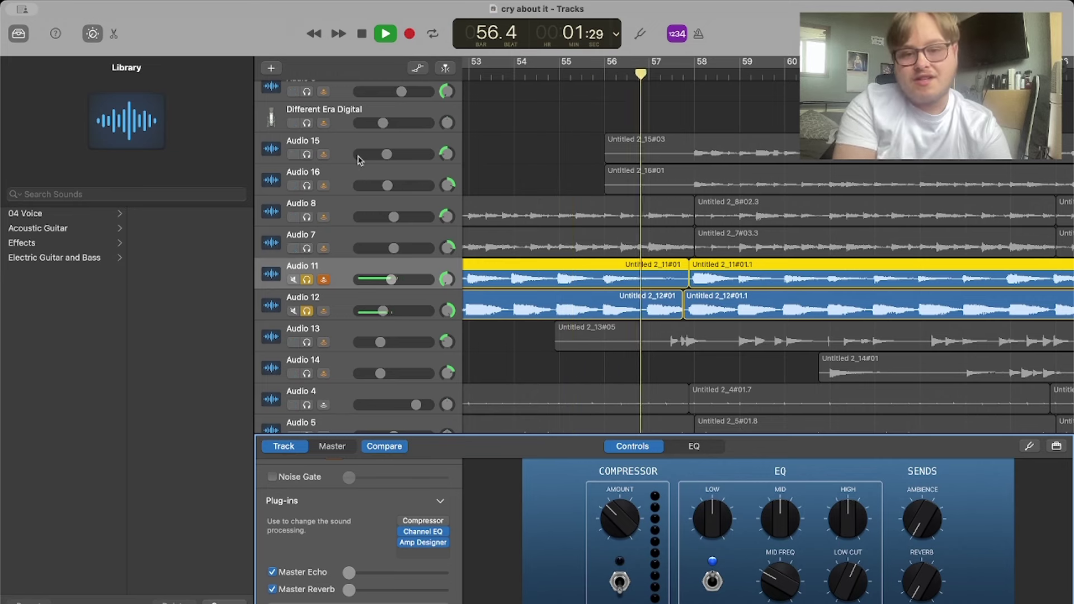
drag(307, 154, 307, 217)
click(306, 216)
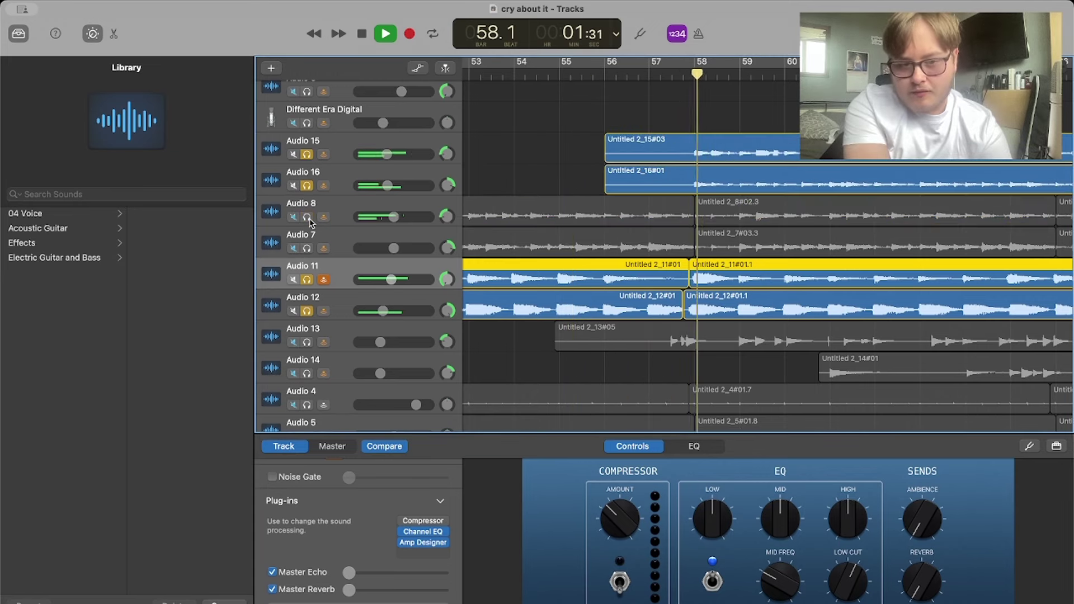
click(306, 342)
scroll(528, 270, down, 3)
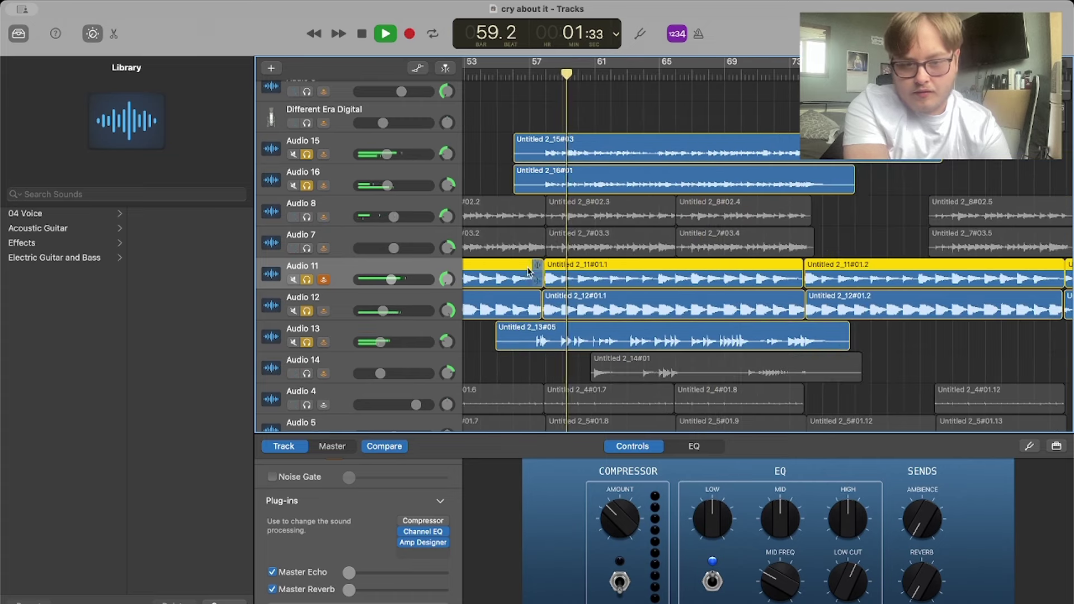
click(307, 373)
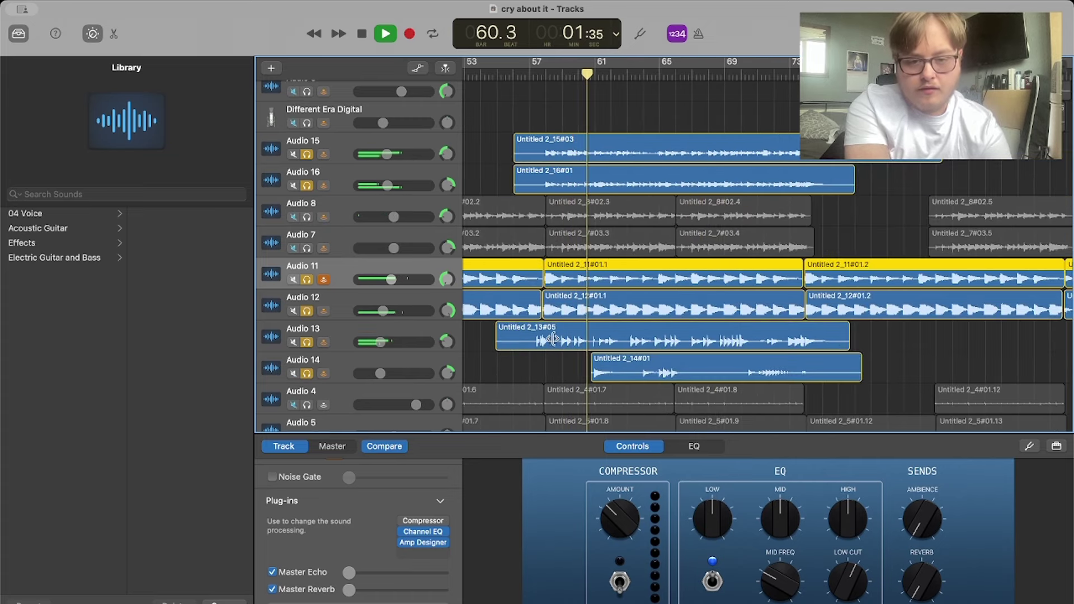
Step: Clear the solo on Audio 15, Audio 16, Audio 11, Audio 12 and Audio 13, and stop playback
scroll(578, 342, right, 5)
scroll(578, 342, up, 1)
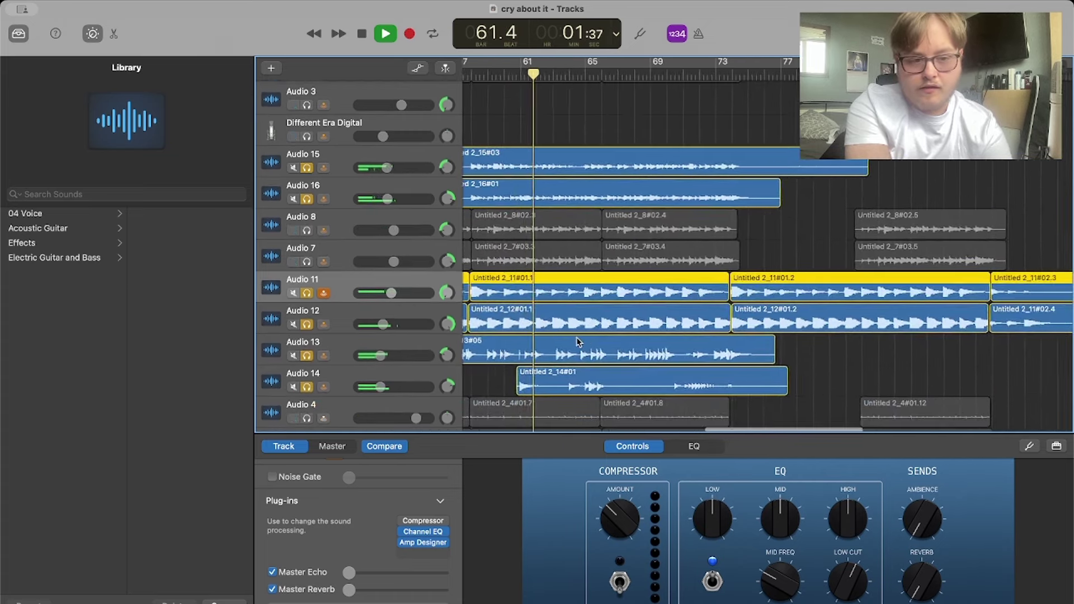
scroll(576, 327, down, 2)
scroll(576, 327, right, 5)
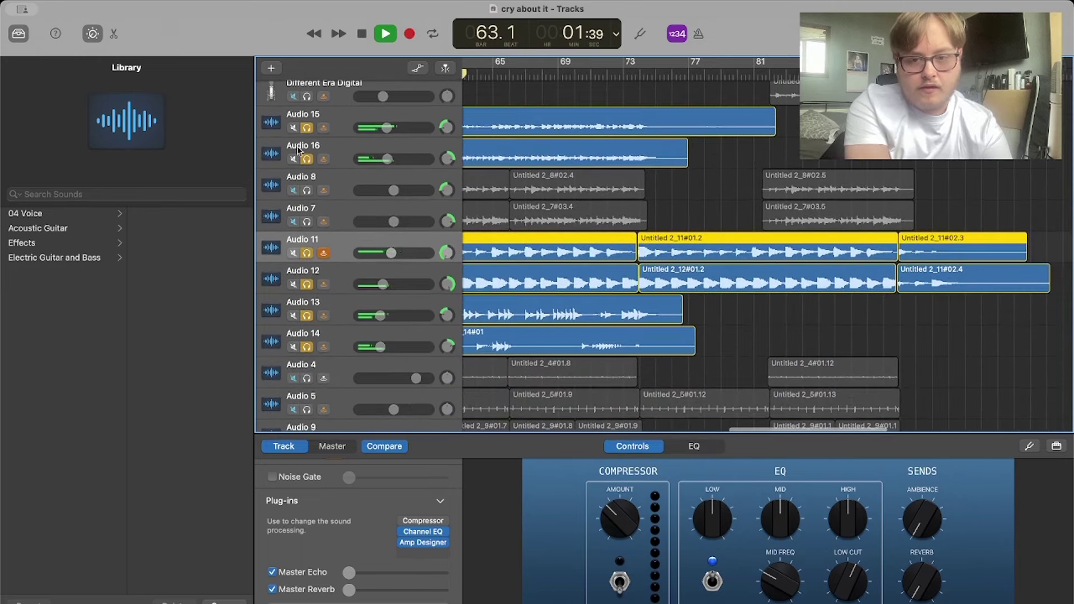
drag(306, 128, 302, 336)
key(space)
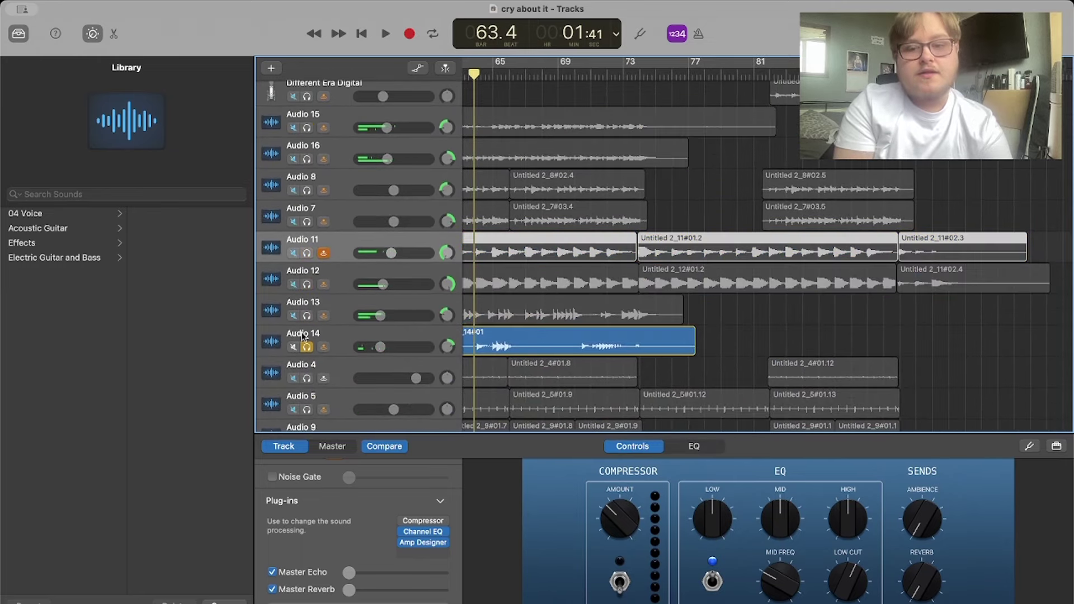
key(super+a)
key(super+Left)
scroll(636, 228, up, 3)
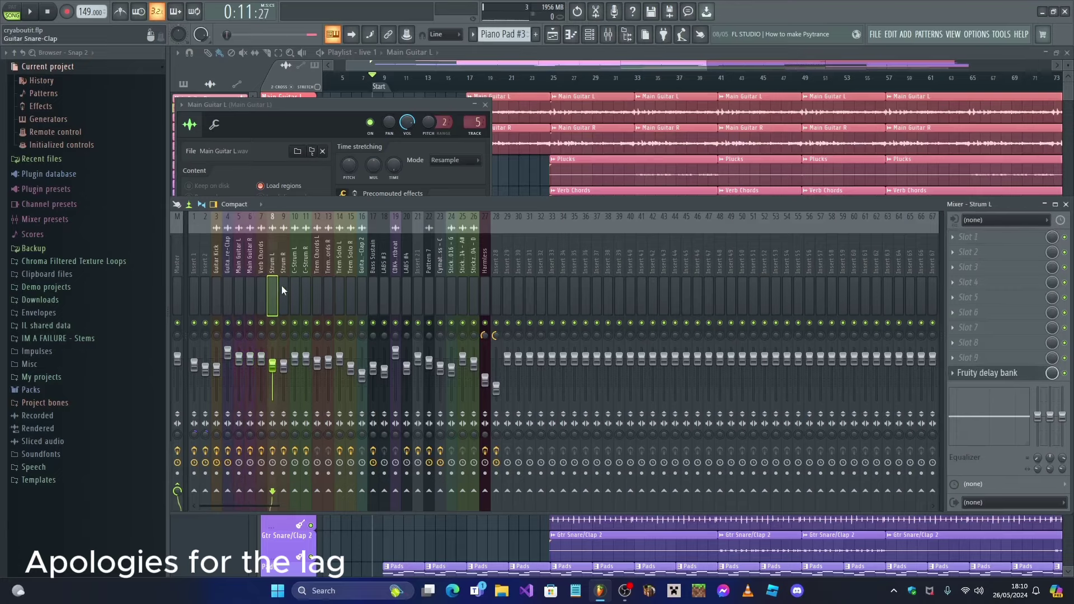
Step: Switch to the cryaboutit project in FL Studio and check the Main Guitar L and Main Guitar R mixer tracks
drag(282, 286, 213, 277)
click(227, 280)
click(239, 280)
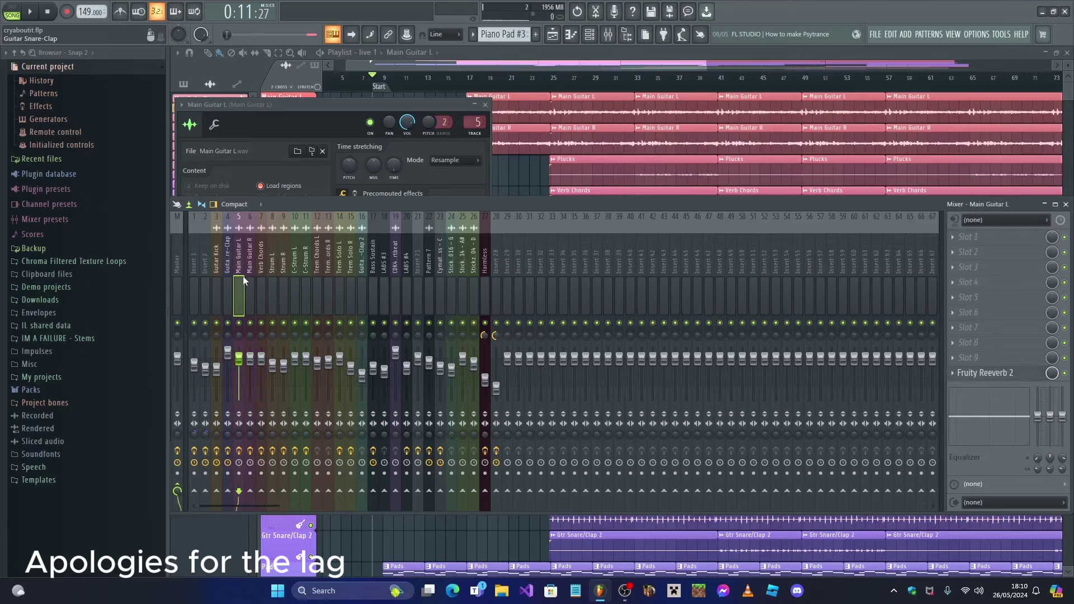
click(248, 280)
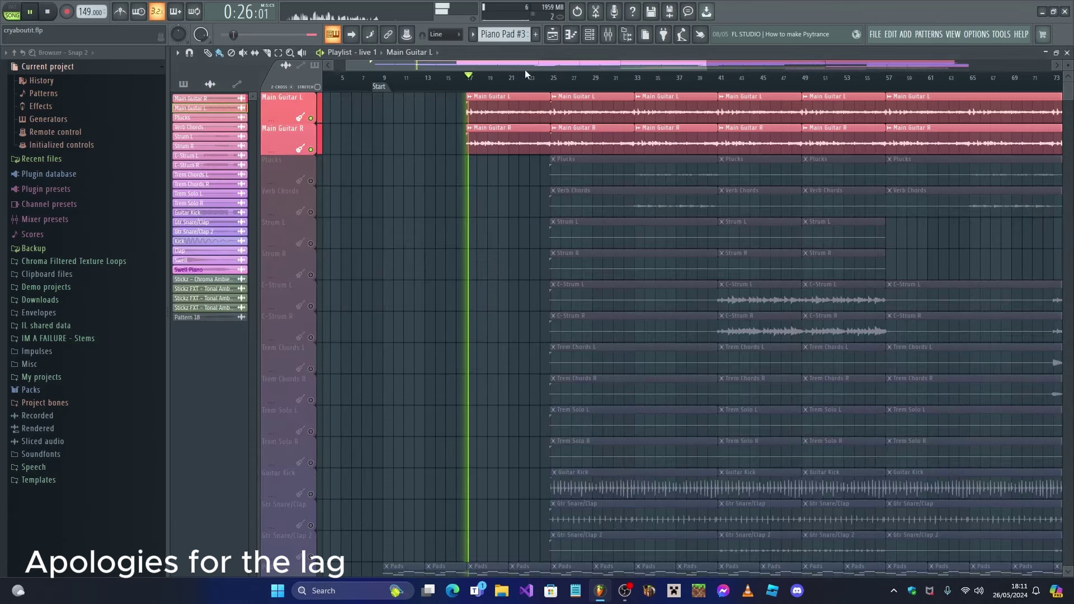
Step: Listen to the soloed Plucks track, check it in the mixer and select its playlist clip
key(F9)
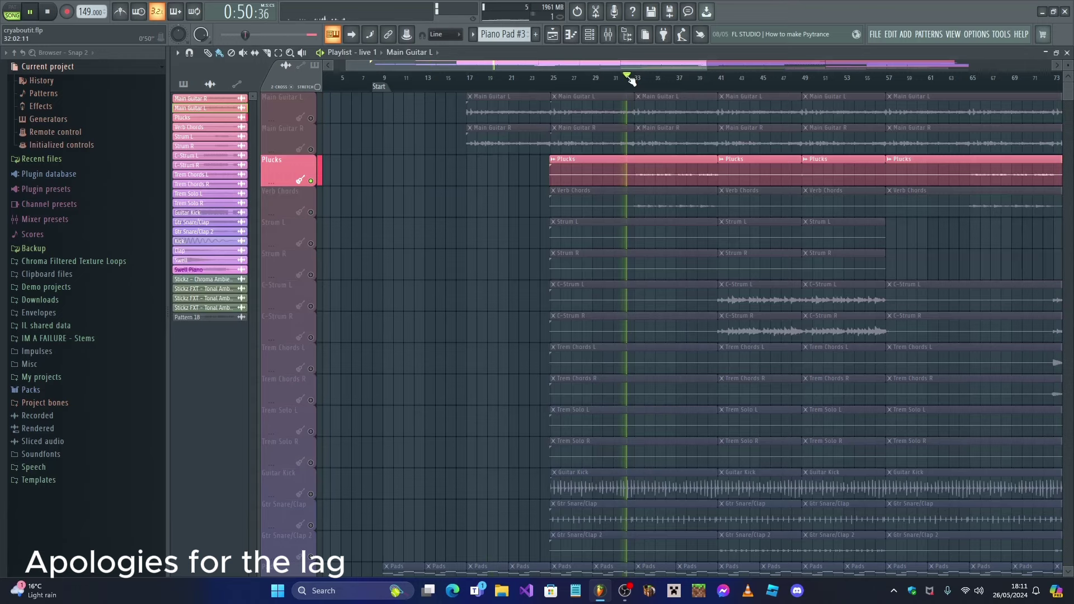
key(F9)
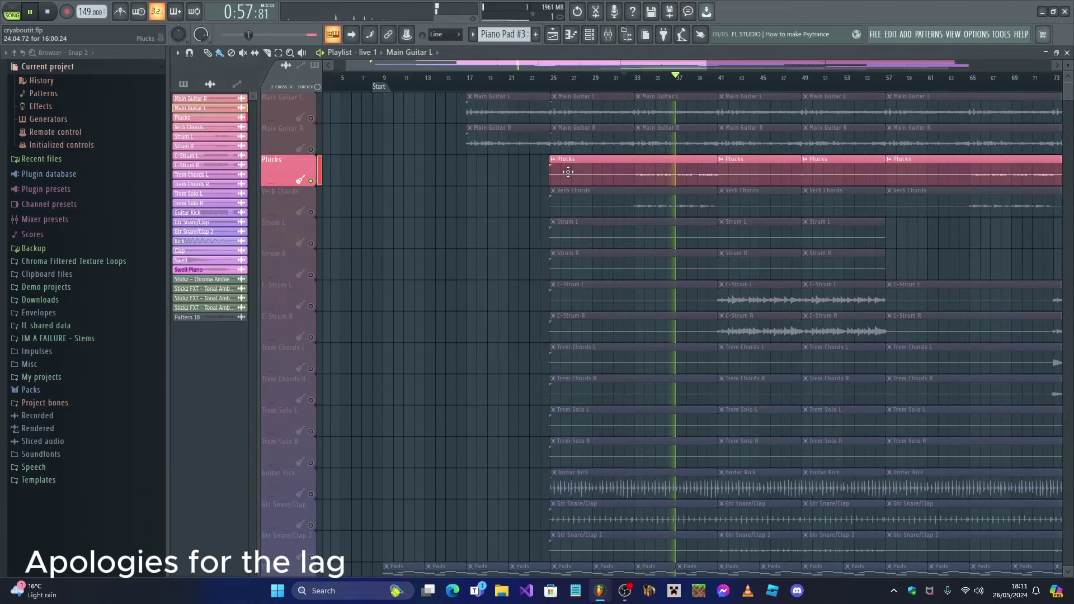
click(643, 169)
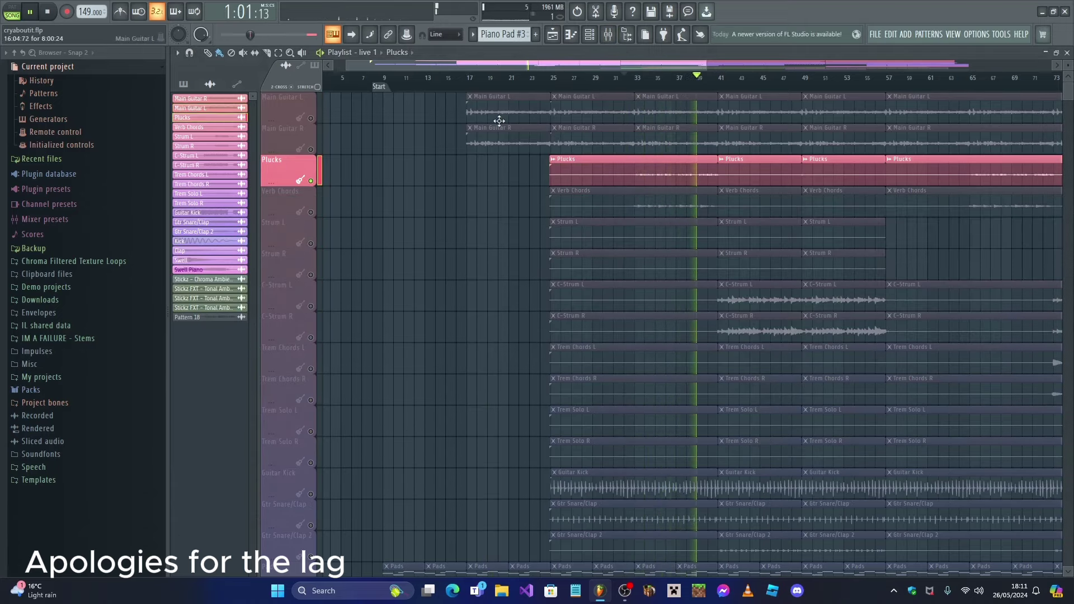
Step: Play the soloed Verb Chords track from about bar 32 and review its Fruity Reeverb 2 in the mixer
click(636, 79)
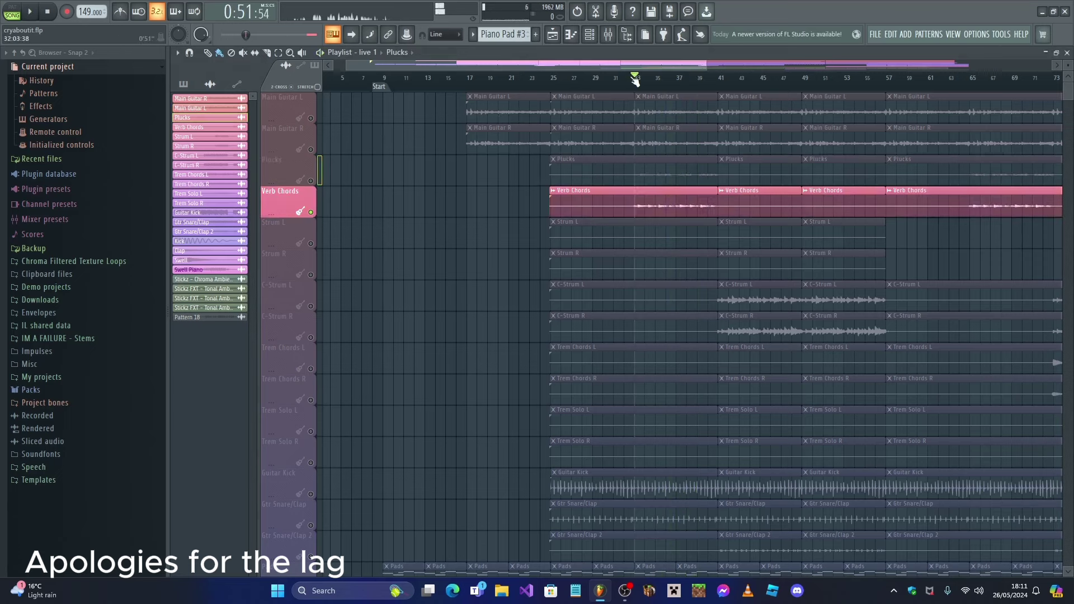
drag(635, 79, 624, 75)
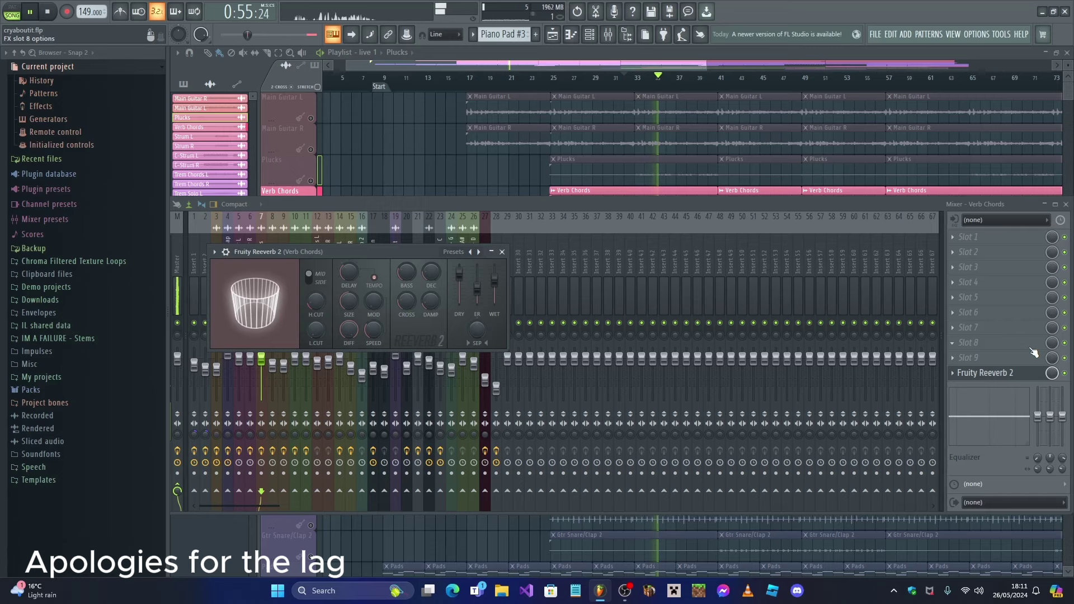
key(F9)
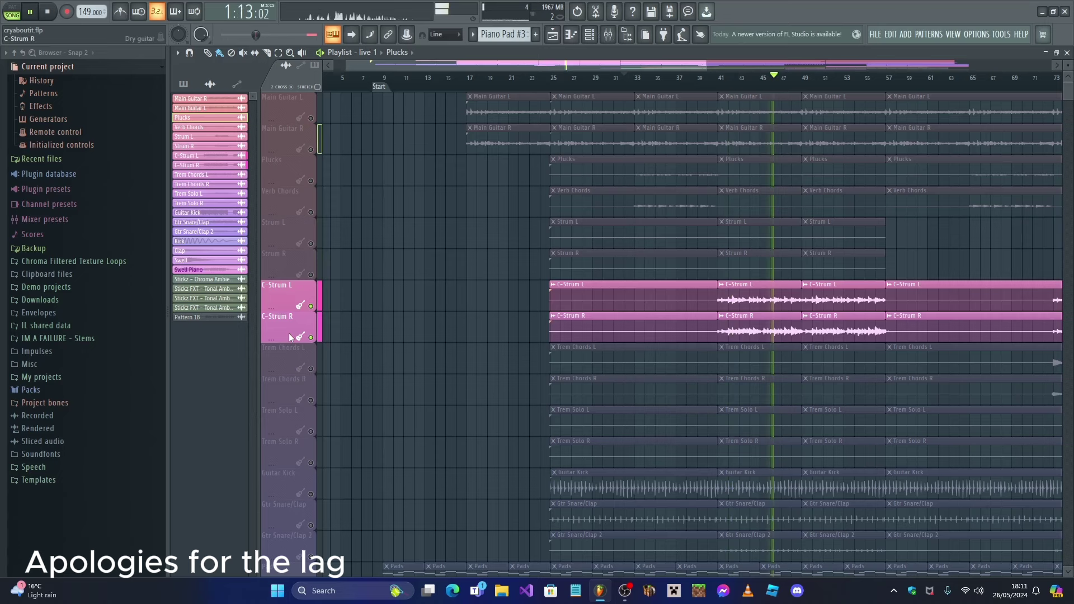
Step: Enable the Guitar Kick track and review the mixer effects on Guitar Kick and Guitar Snare-Clap, including their Fruity Parametric EQ 2
key(space)
ctrl+click(310, 495)
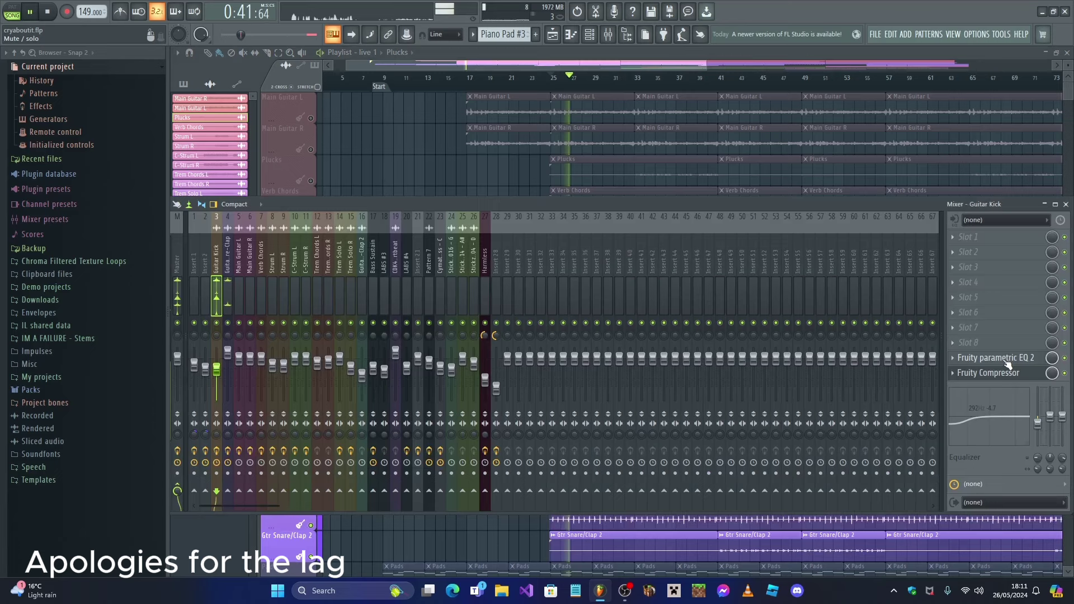
click(1002, 359)
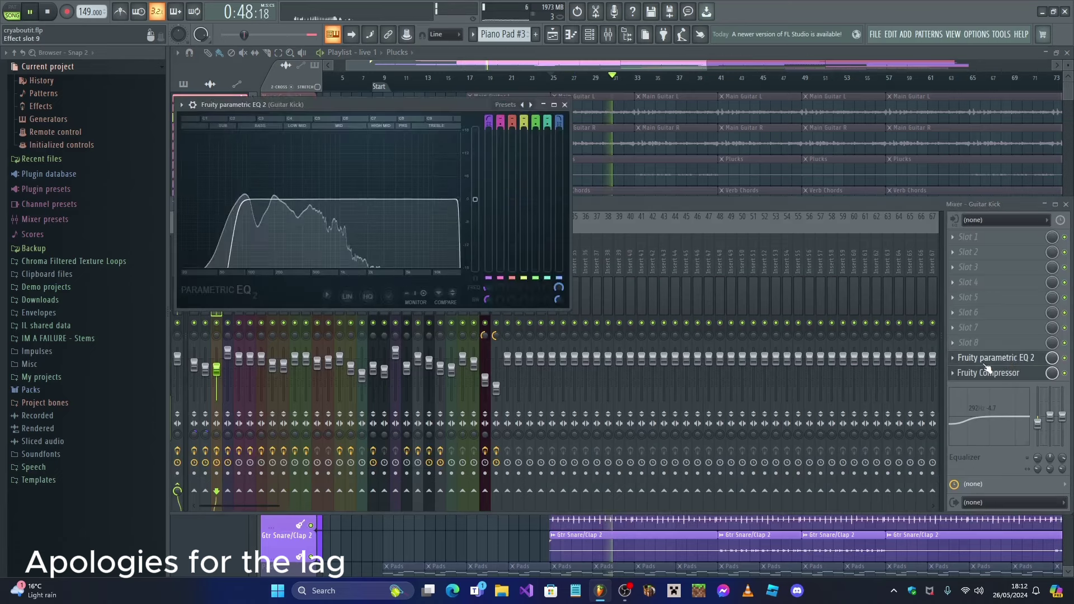
click(991, 368)
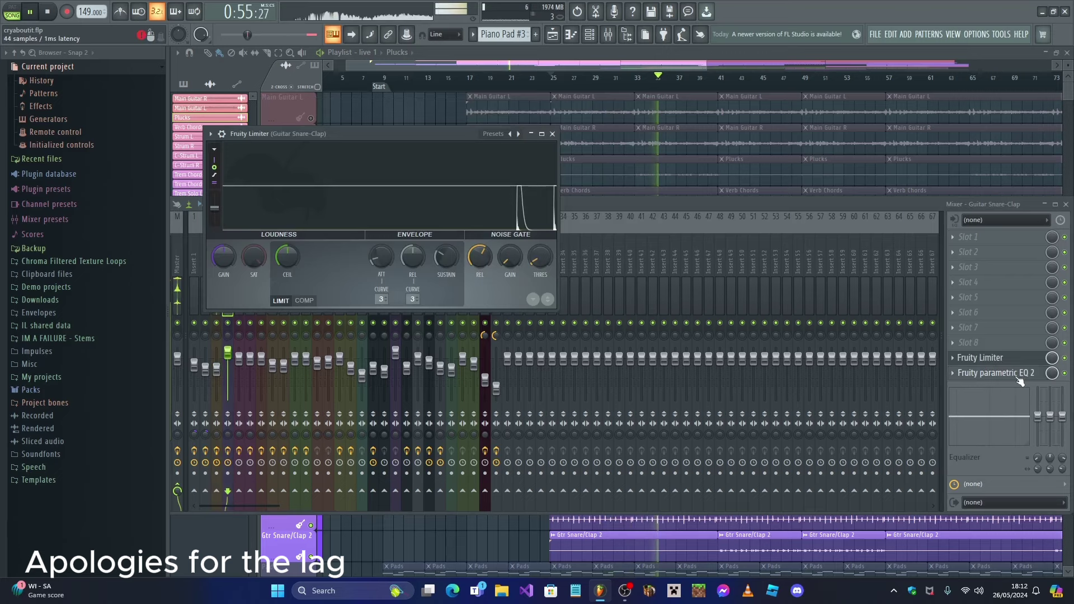
click(1022, 375)
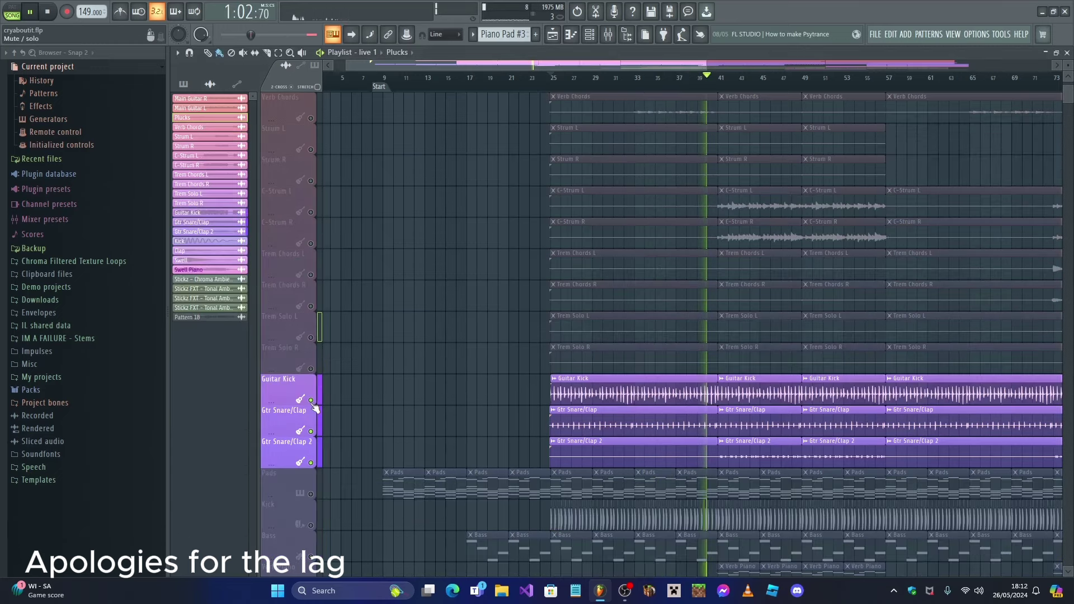
Step: Select the soloed Gtr Snare/Clap 2 clip at bar 41 and check its mixer track
click(736, 453)
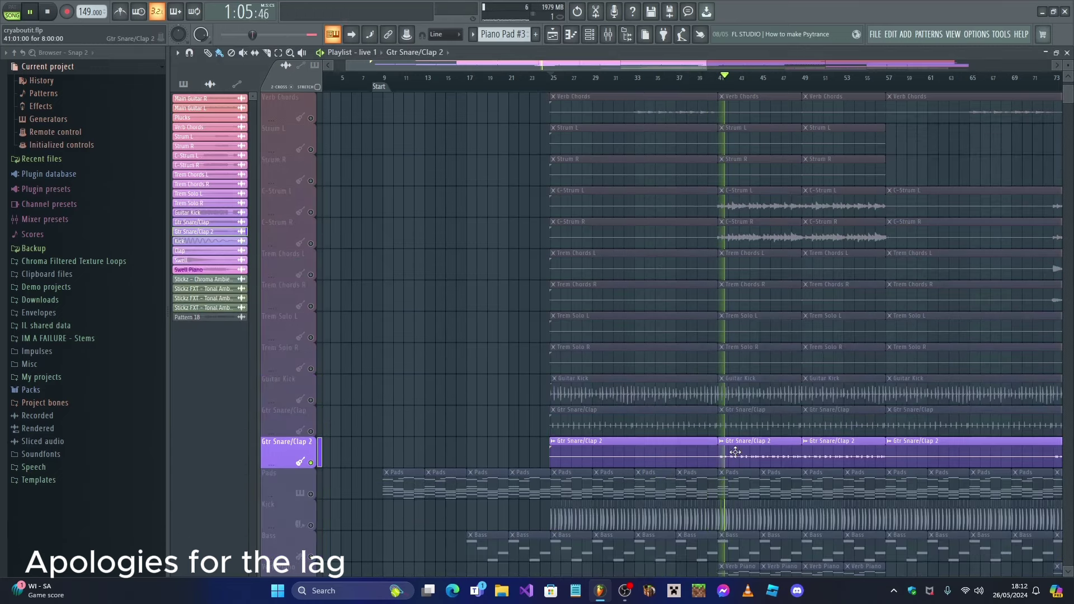
key(F9)
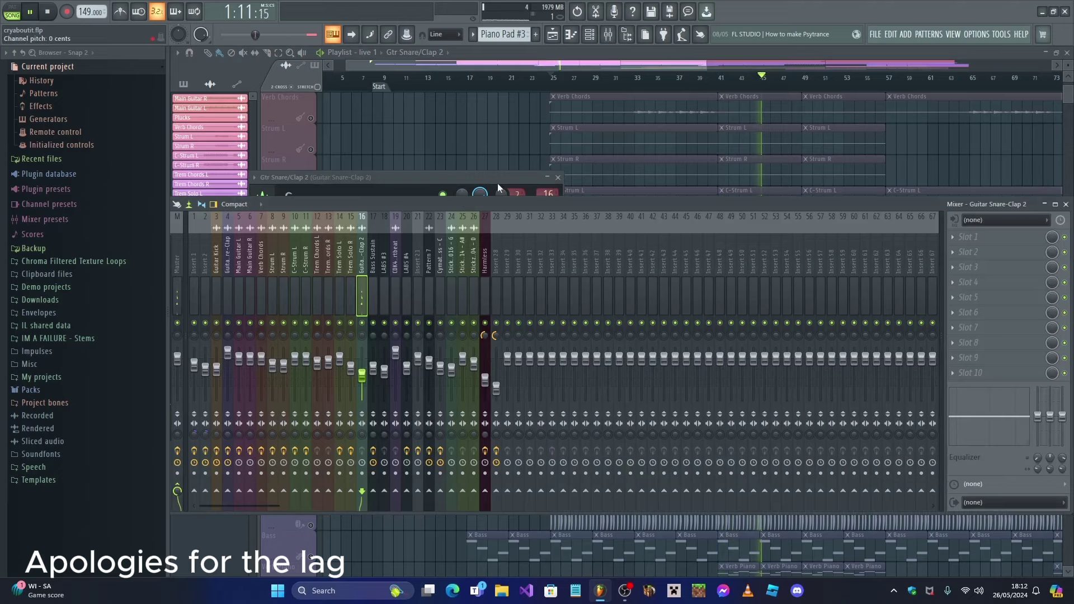
key(F9)
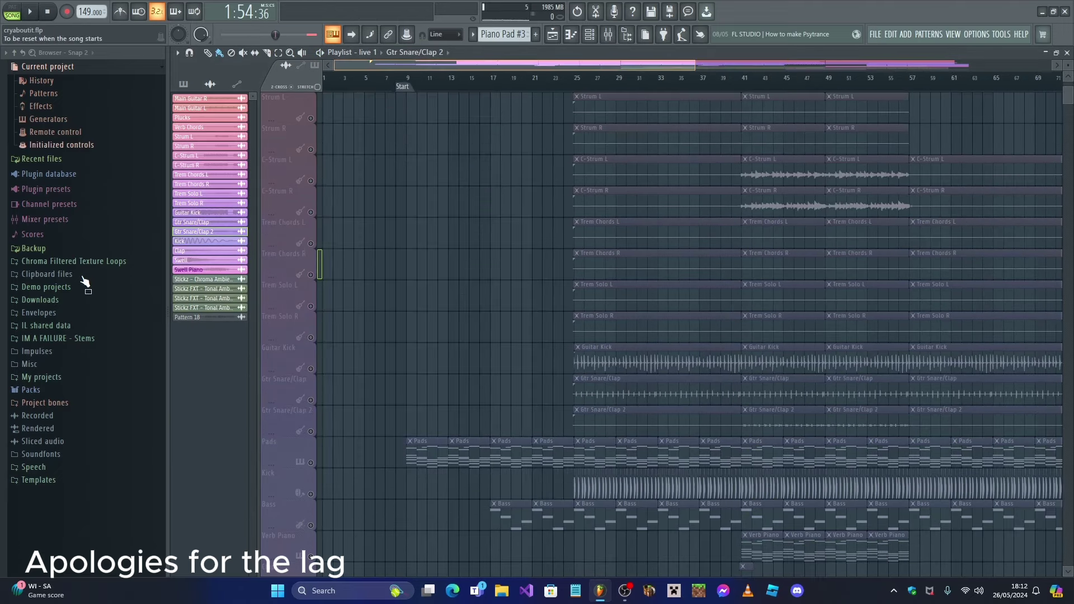
Step: Enable the Pads, Kick and Bass tracks and move the playhead to about bar 7
click(311, 464)
drag(311, 494, 311, 523)
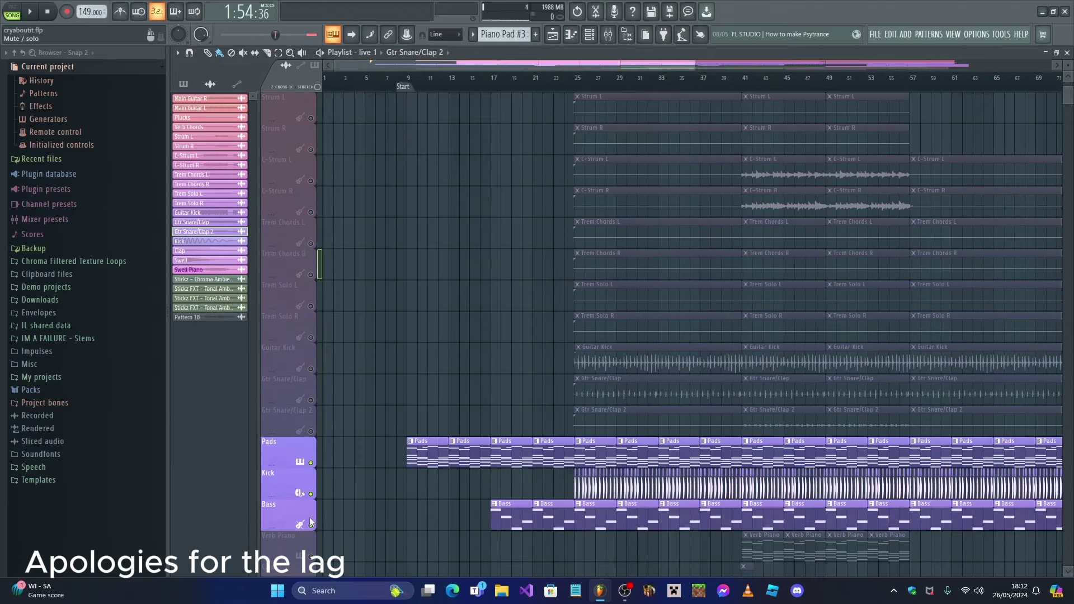
click(395, 80)
scroll(411, 120, up, 1)
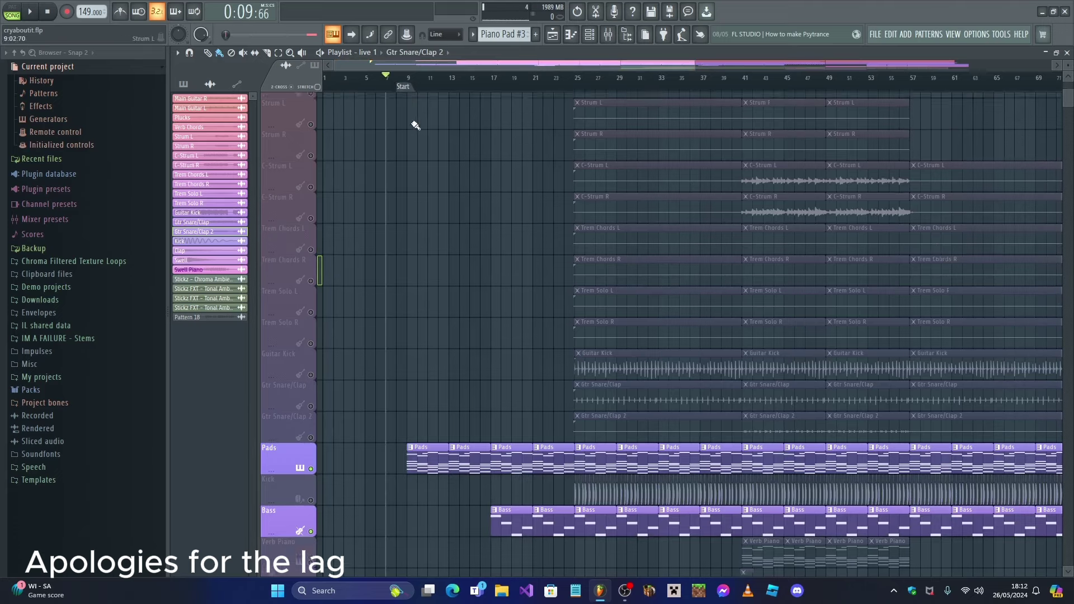
Step: Switch the playlist from live 1 to the arrangement named Arrangement and solo the Gtr Snare/Clap track
click(367, 52)
click(377, 75)
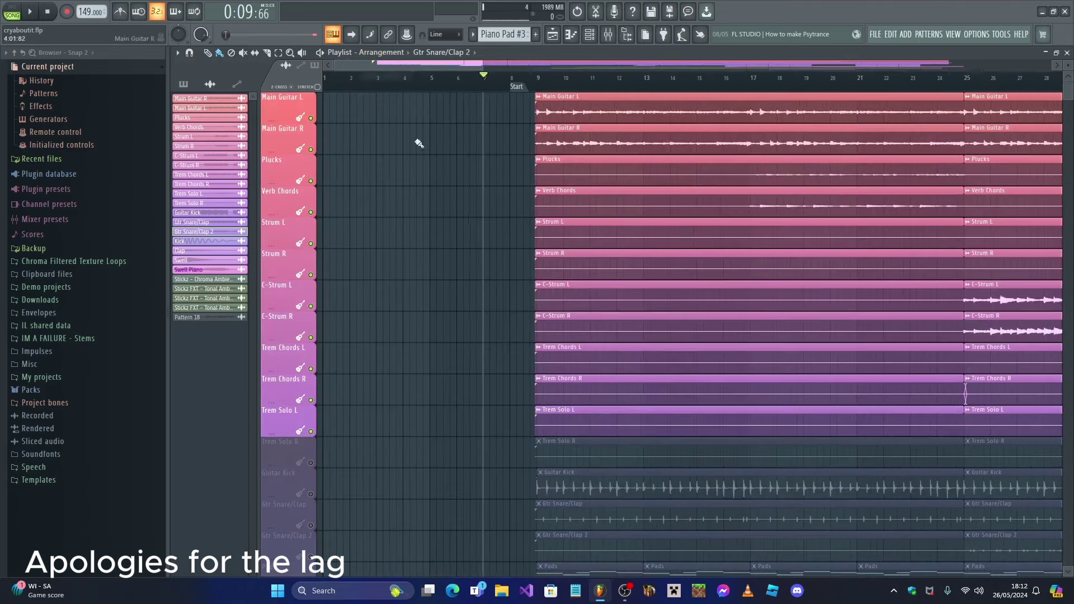
scroll(491, 137, down, 5)
right_click(310, 244)
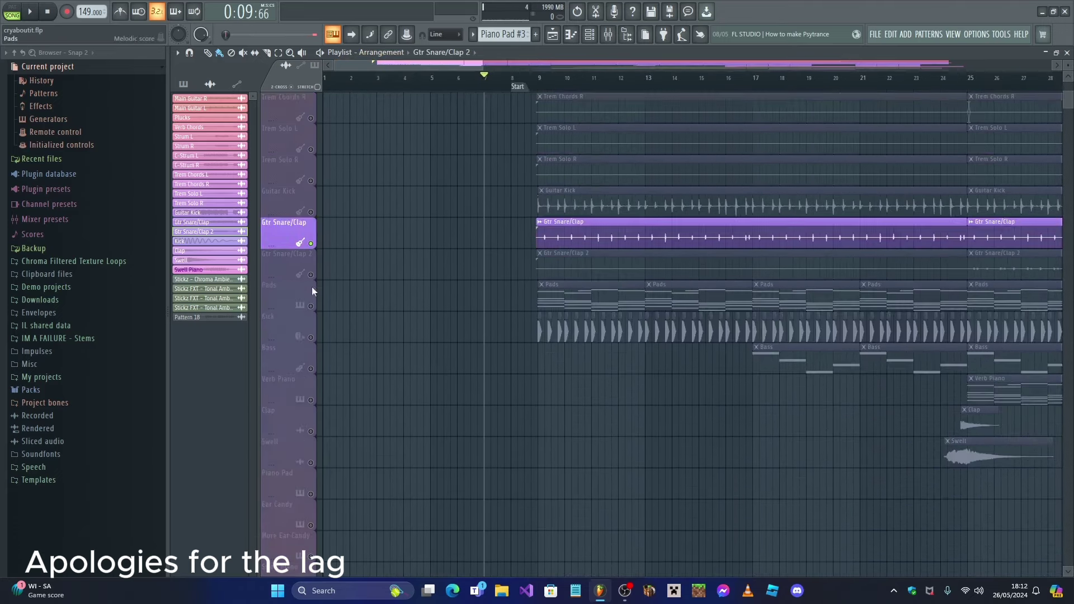
Step: Solo the Pads track, play it, and review the Fruity Parametric EQ 2 on mixer track Insert 1
right_click(311, 306)
key(space)
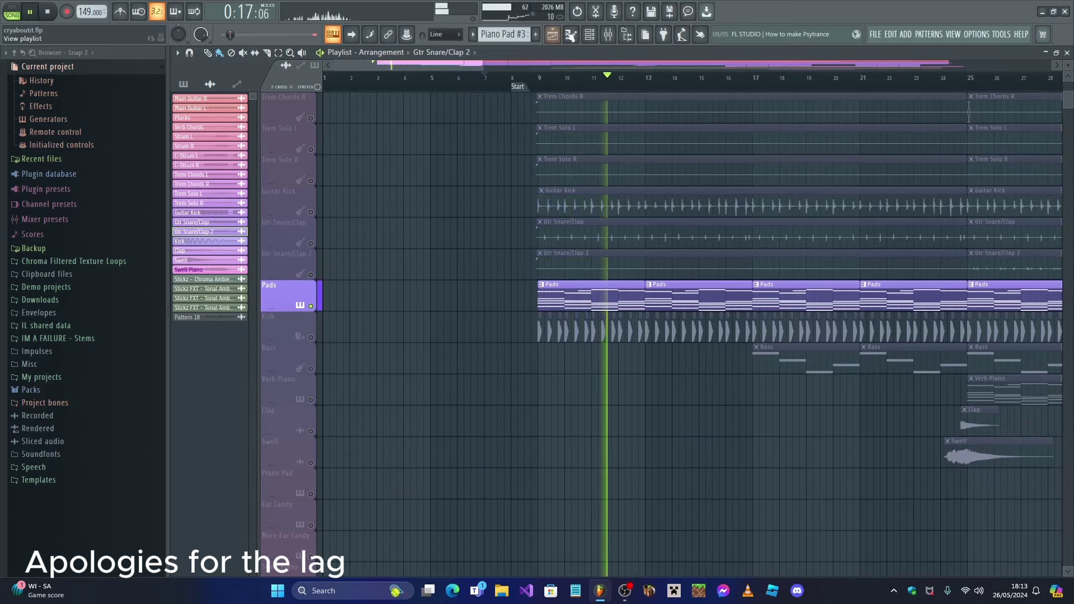
click(610, 36)
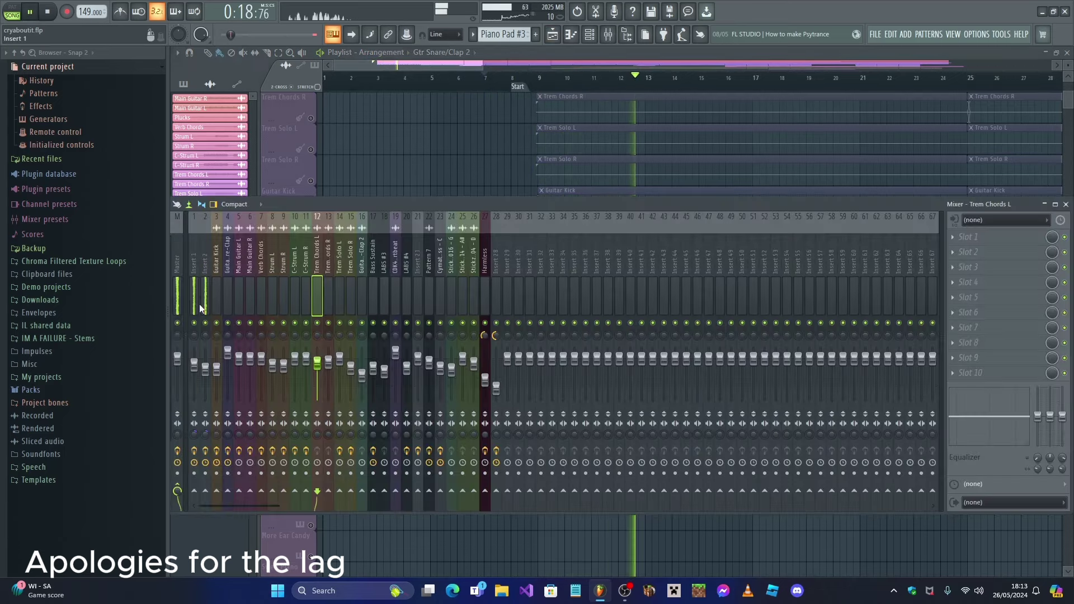
click(204, 297)
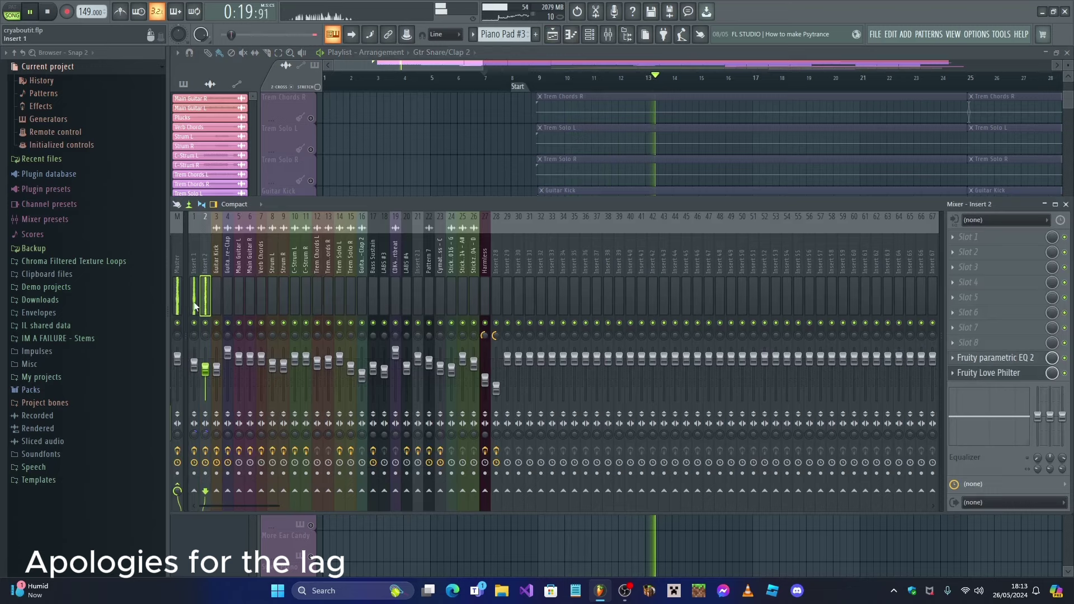
click(195, 308)
click(976, 359)
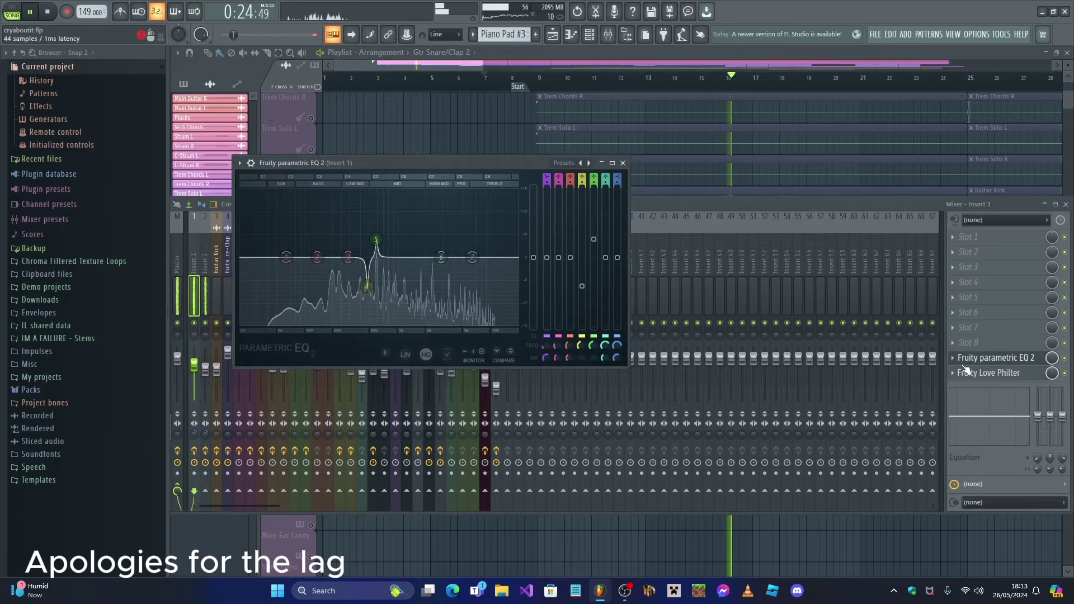
click(961, 359)
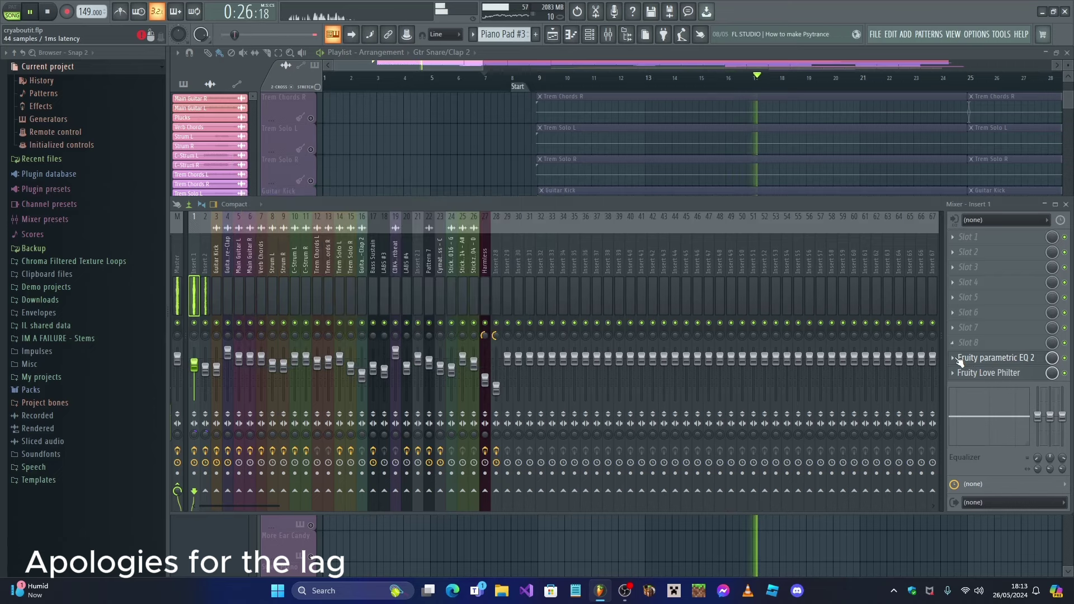
Step: Review the Fruity Parametric EQ 2 on Insert 2, bypass its Fruity Love Philter, and stop playback
key(Right)
click(1013, 359)
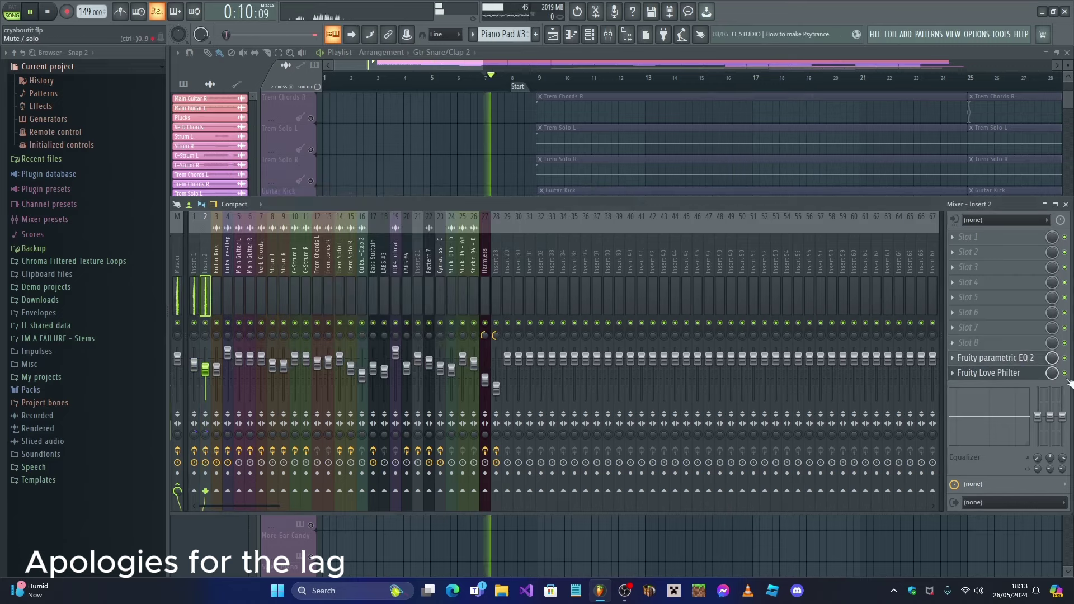
click(1066, 374)
key(space)
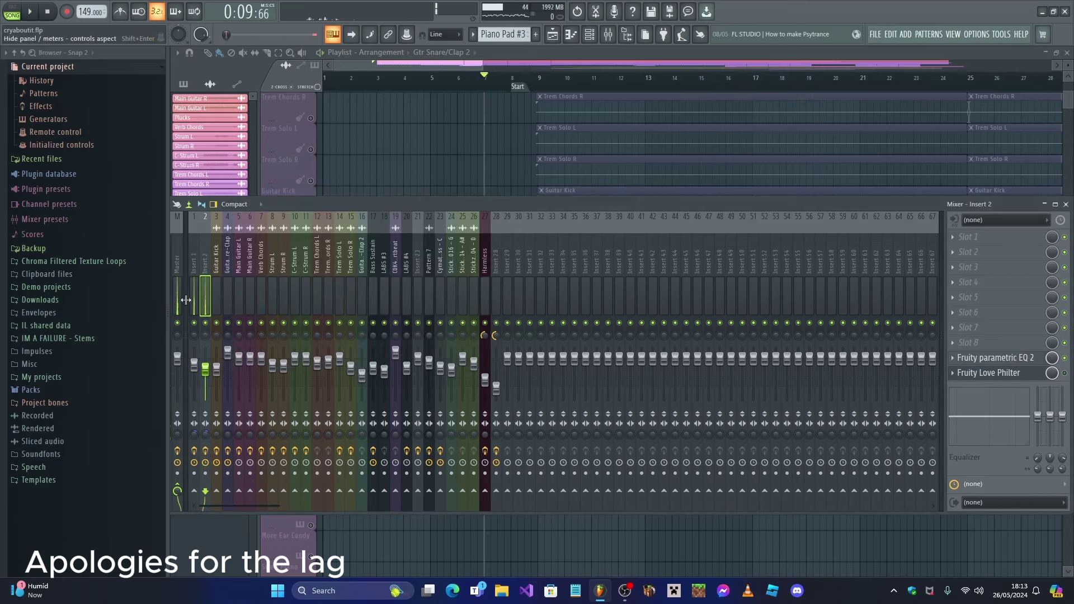
Step: Select mixer track Insert 1, move the mixer clear of the track list, and replay the Pads to check its Fruity Love Philter
scroll(188, 299, down, 1)
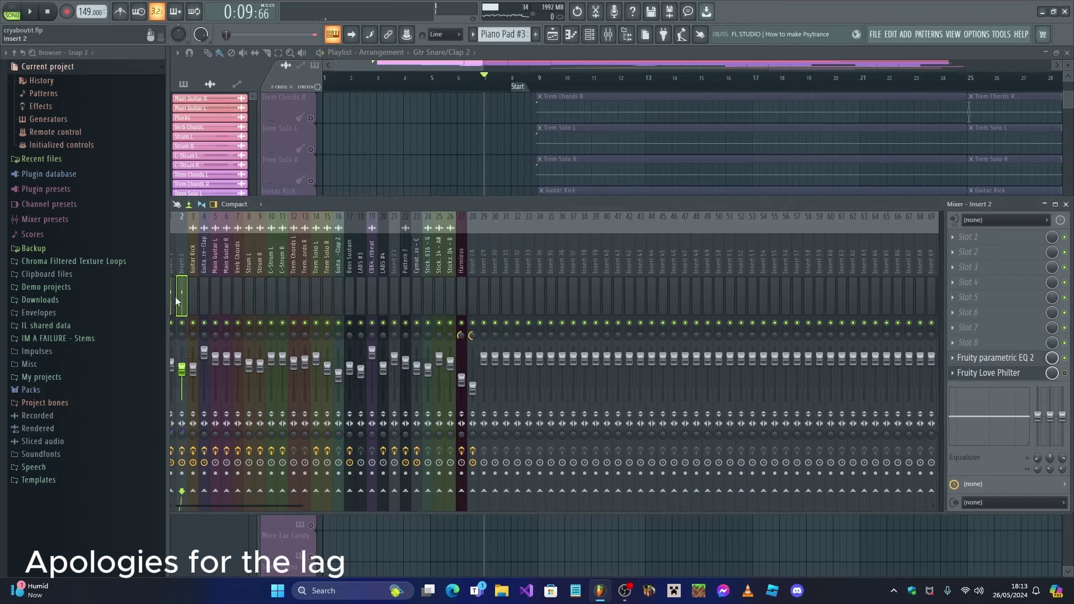
click(172, 302)
drag(521, 205, 746, 266)
key(space)
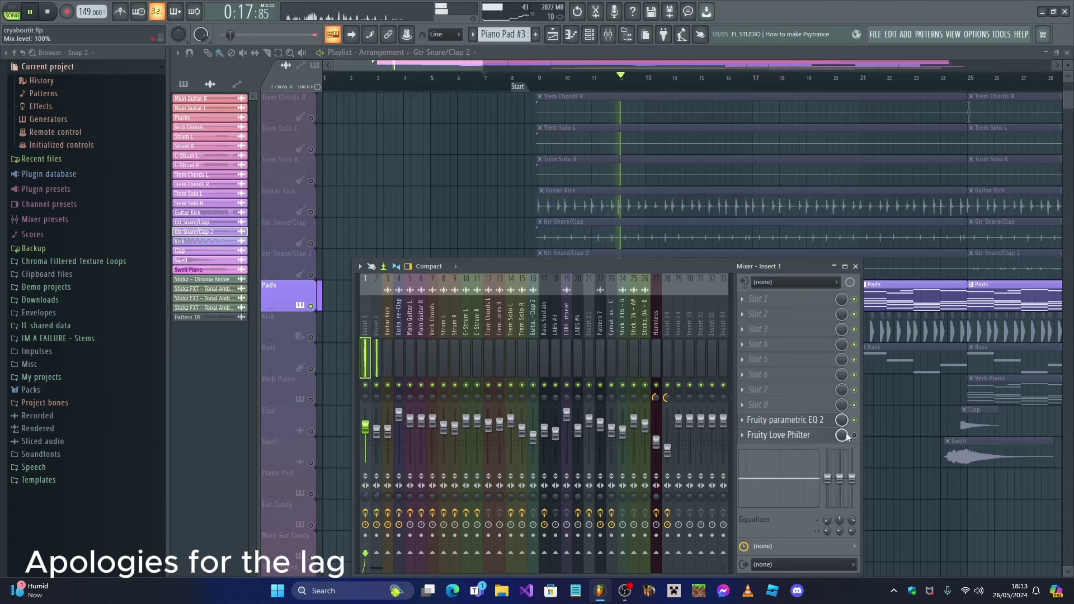
key(space)
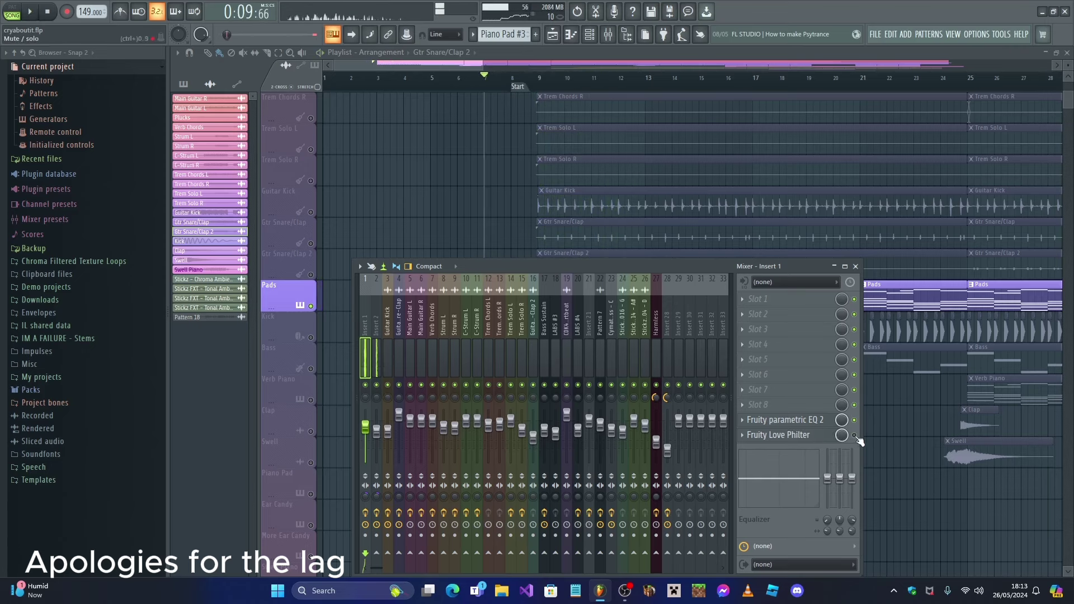
key(space)
Step: Close the mixer, mute Pads, and enable Kick and Gtr Snare/Clap alongside Guitar Kick
key(F9)
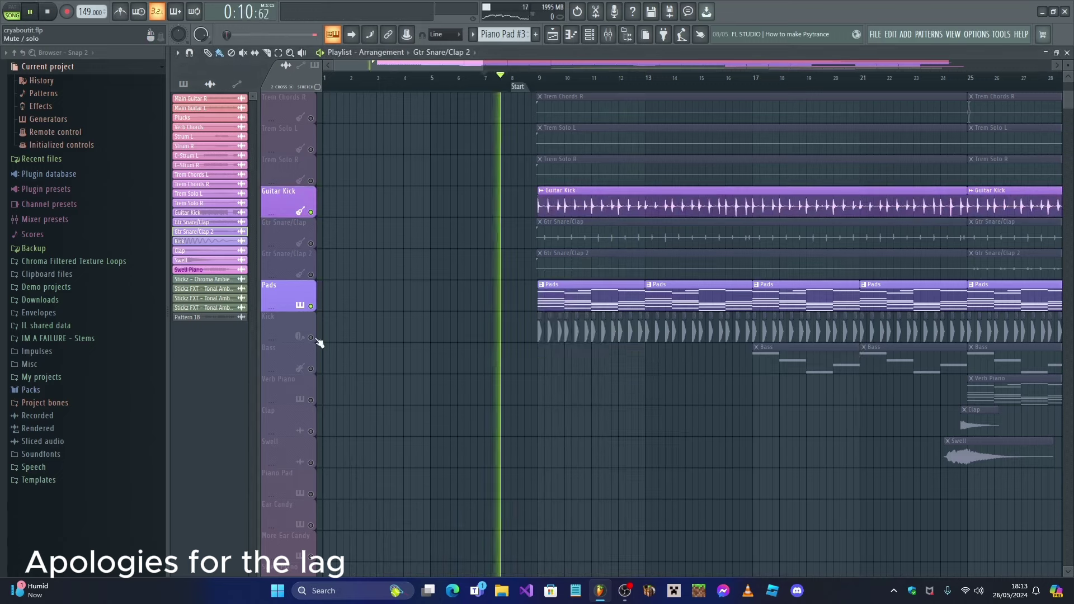
click(312, 338)
click(312, 306)
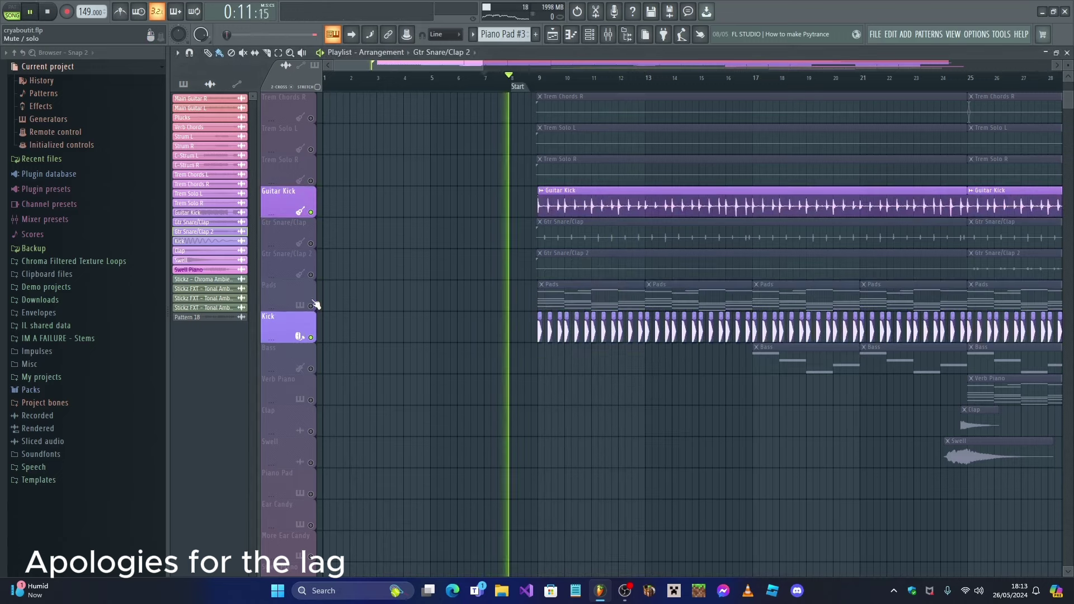
click(310, 243)
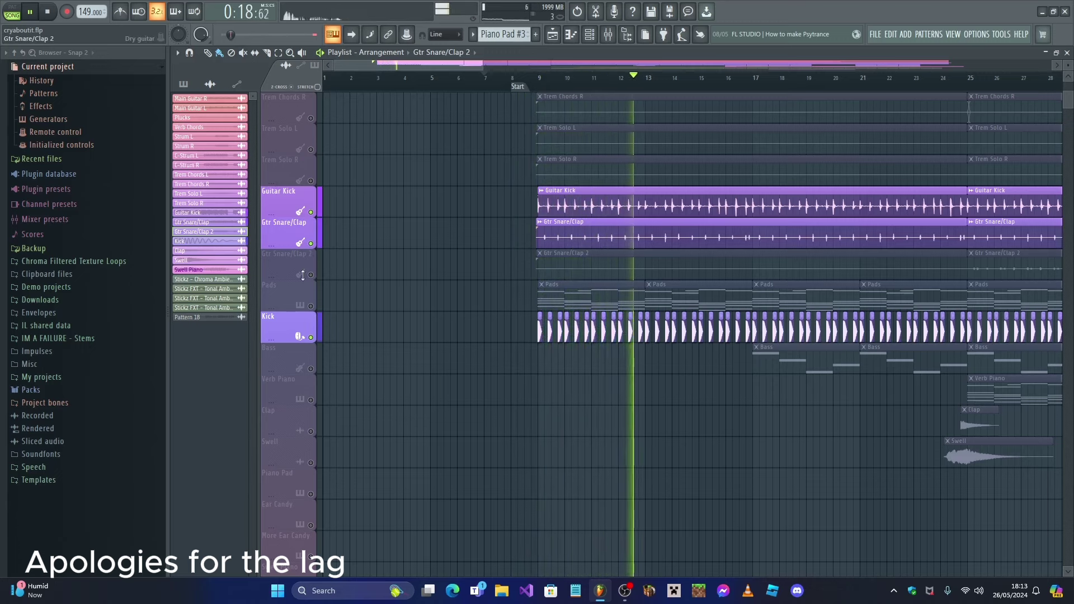
Step: Mute Guitar Kick, Gtr Snare/Clap and Kick, leave only Bass enabled, and select the Bass clip at bar 17
click(310, 212)
click(310, 243)
click(310, 338)
click(311, 368)
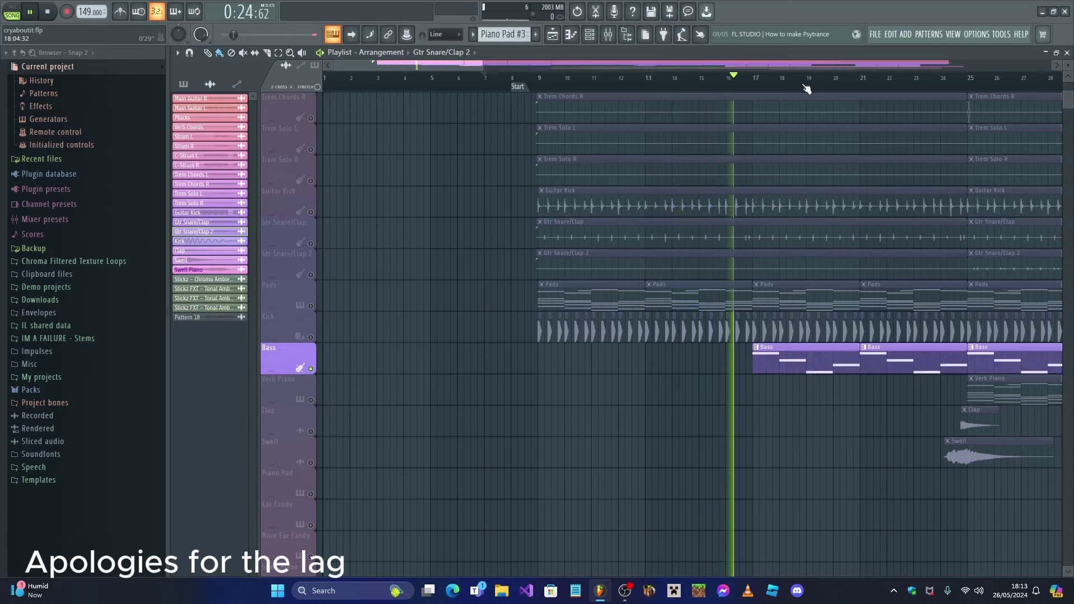
click(775, 359)
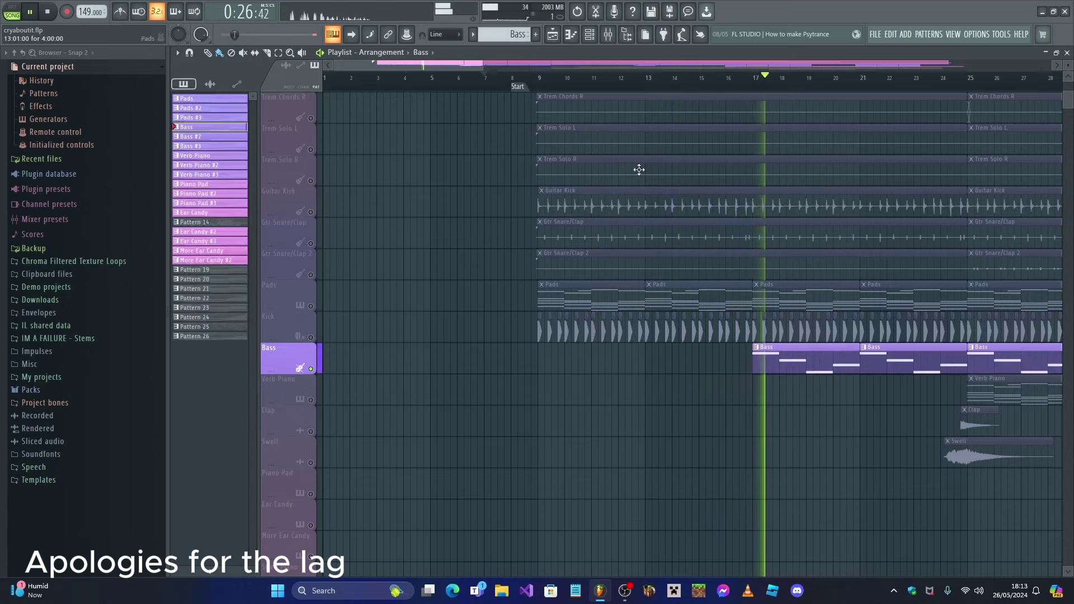
Step: Review the Fruity Parametric EQ 2 on the Bass Sustain mixer track, closing the plugin and mixer when done
key(F9)
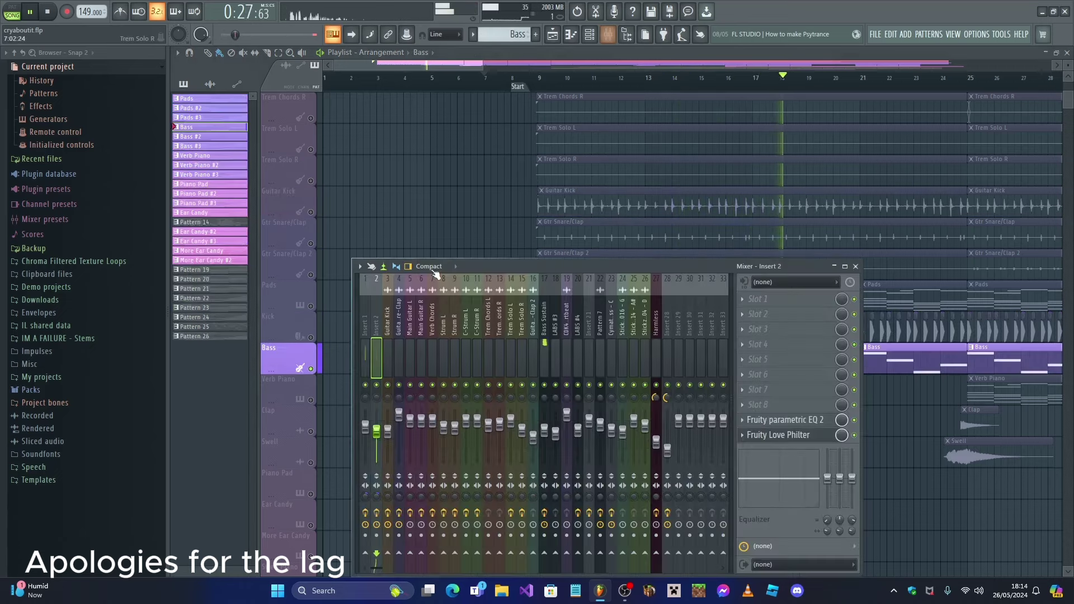
click(544, 360)
click(823, 437)
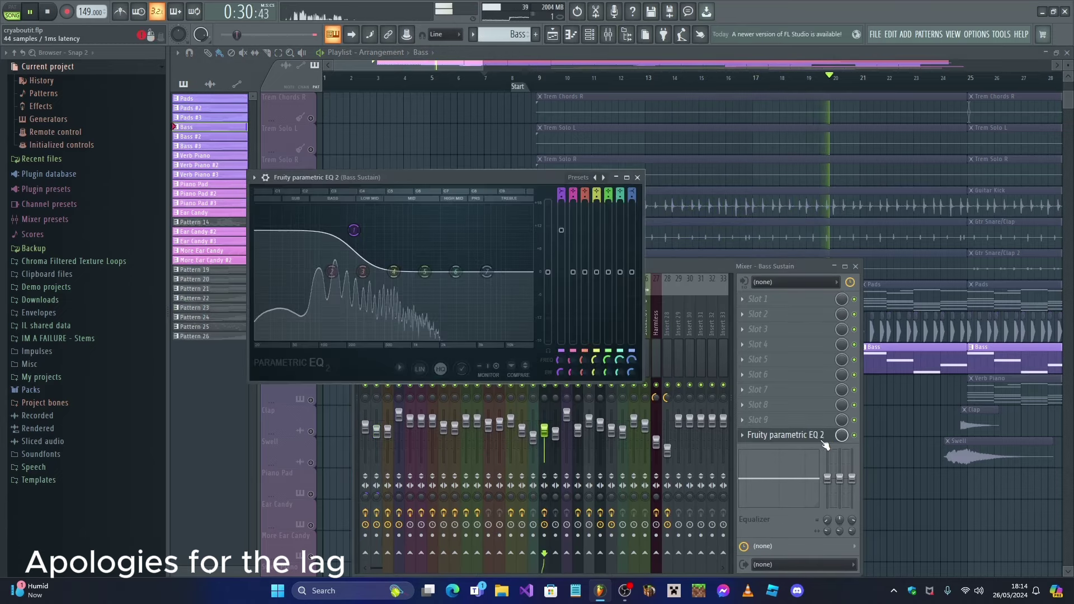
click(822, 436)
key(F9)
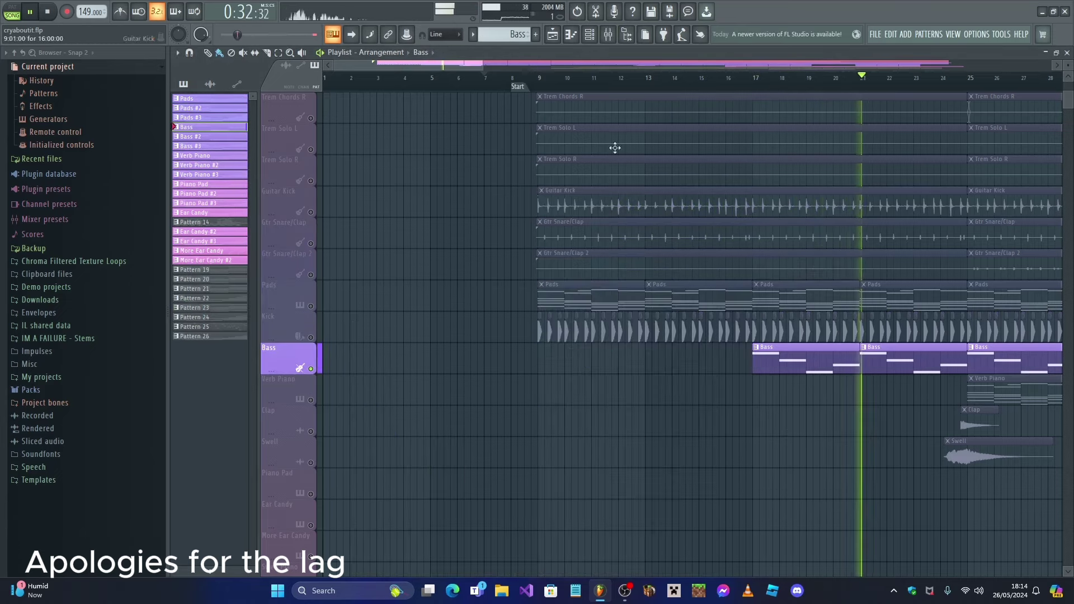
Step: Open the Bass Sustain channel from the channel rack to examine its FLEX preset, and close the plugin
click(591, 36)
click(311, 133)
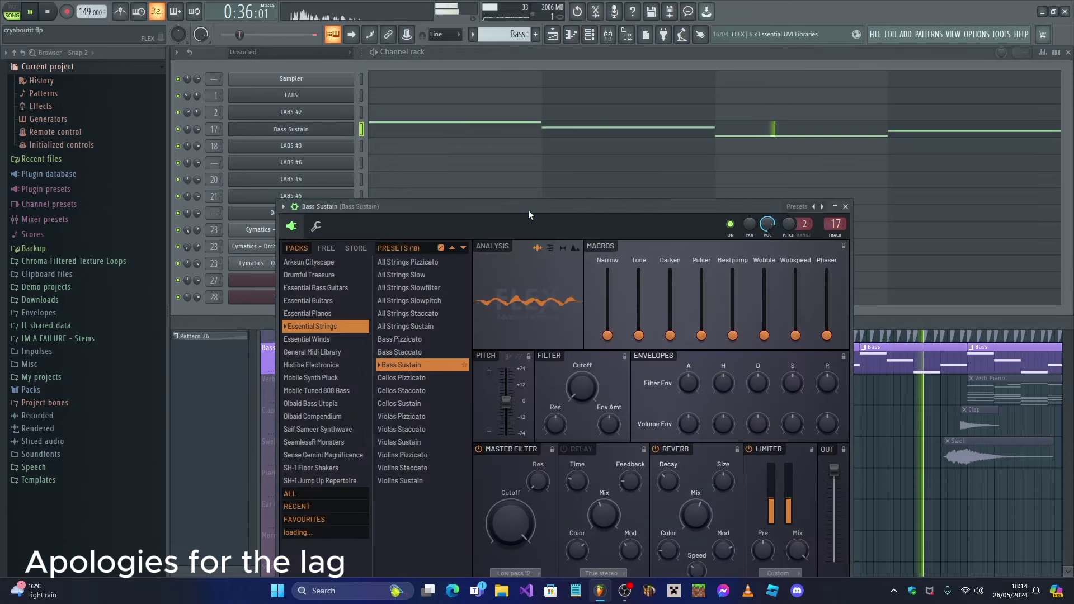
drag(529, 210, 459, 114)
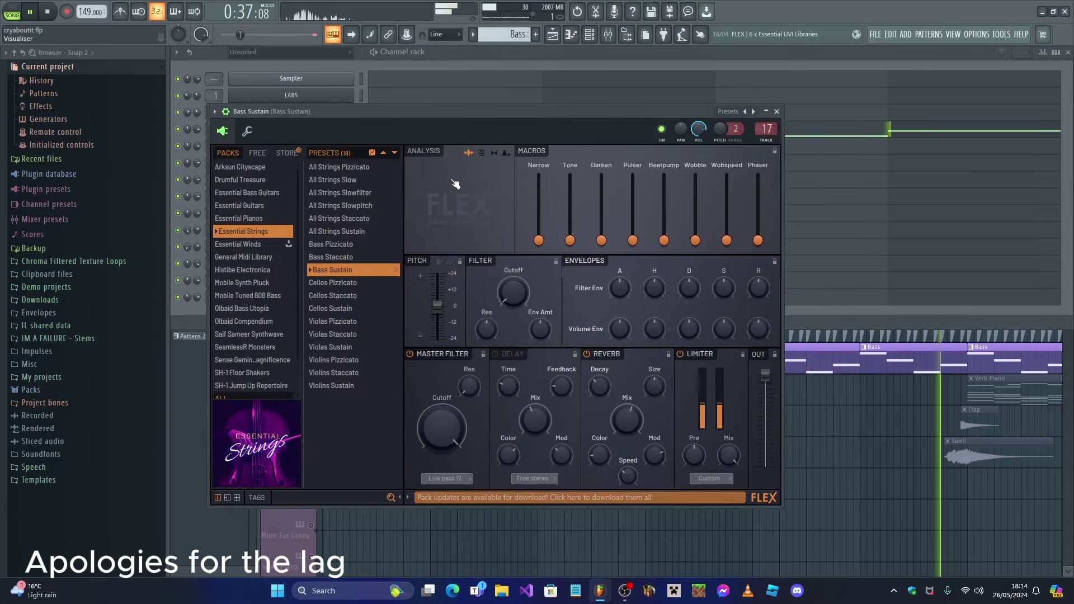
click(777, 112)
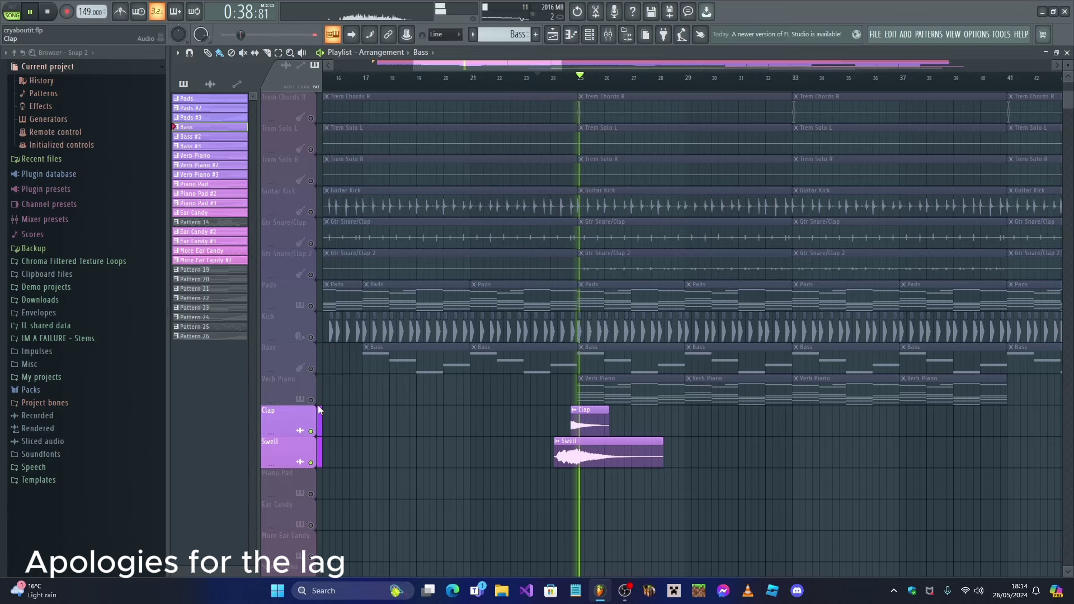
Step: Solo the Verb Piano track and add the Pads track to it
right_click(310, 400)
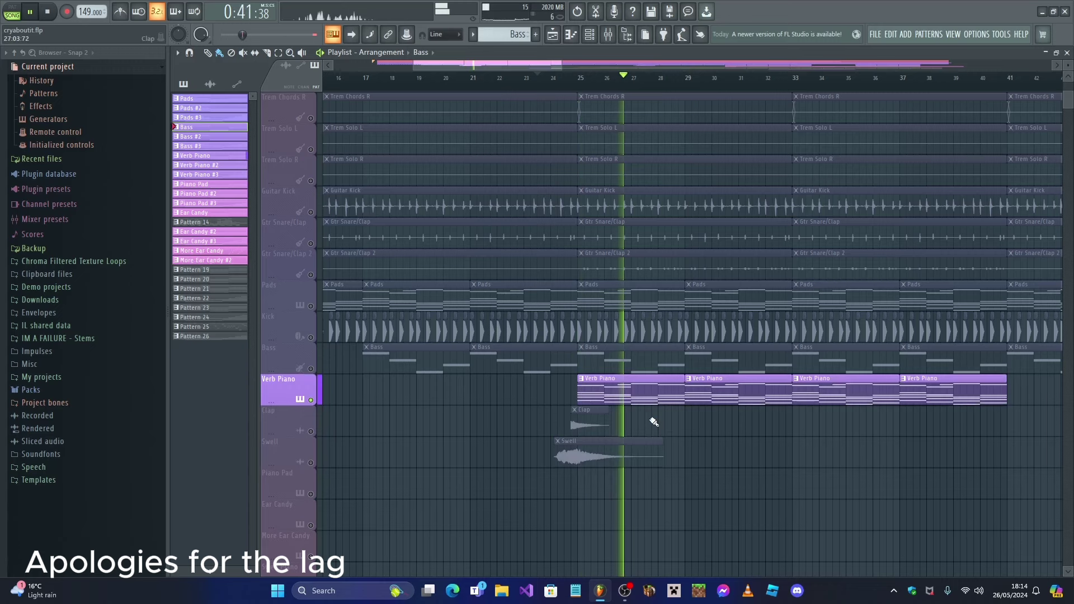
click(312, 307)
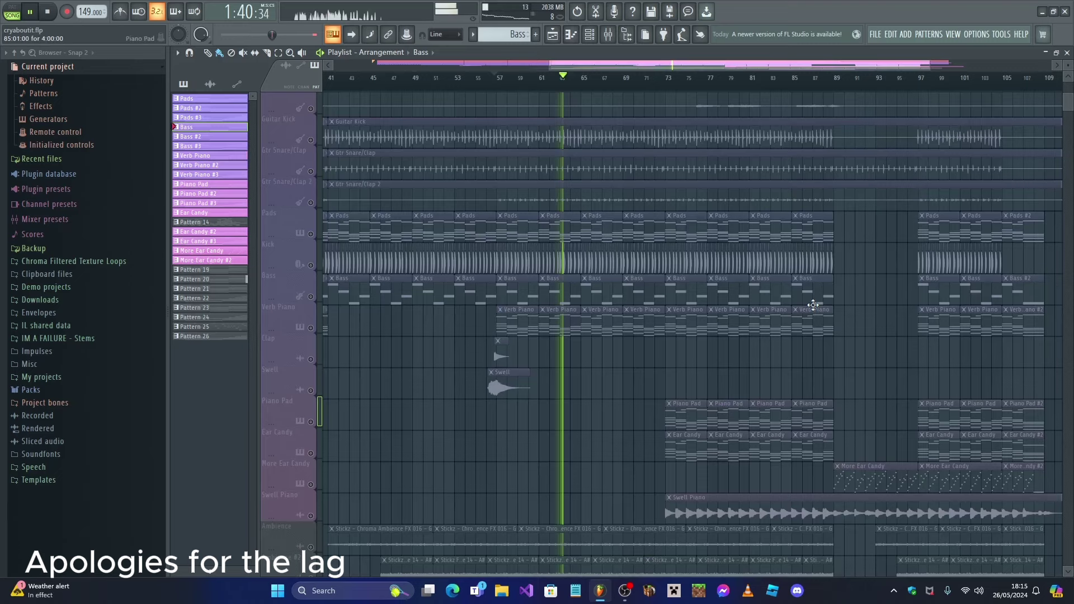
Step: Enable the Pad #2 track beside Pad and mute Pad to hear Pad #2 alone
scroll(424, 382, down, 5)
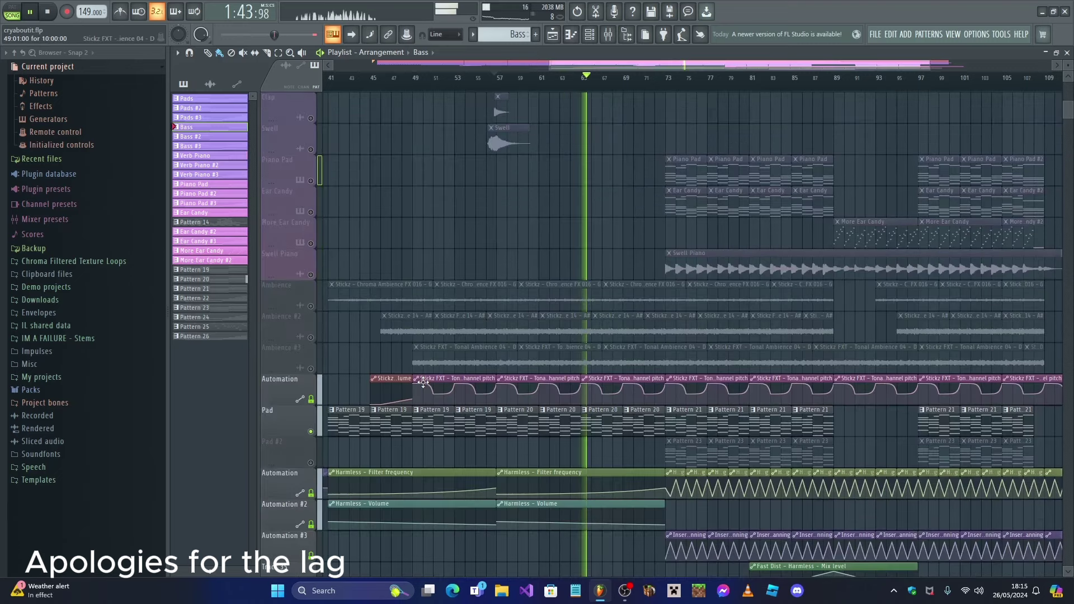
click(311, 463)
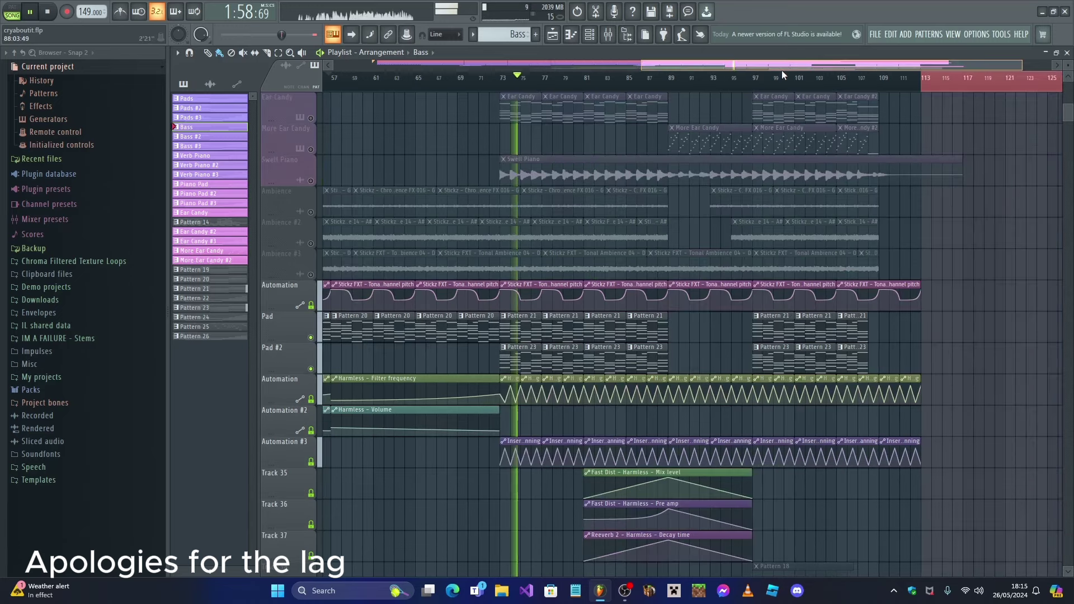
drag(782, 69, 861, 91)
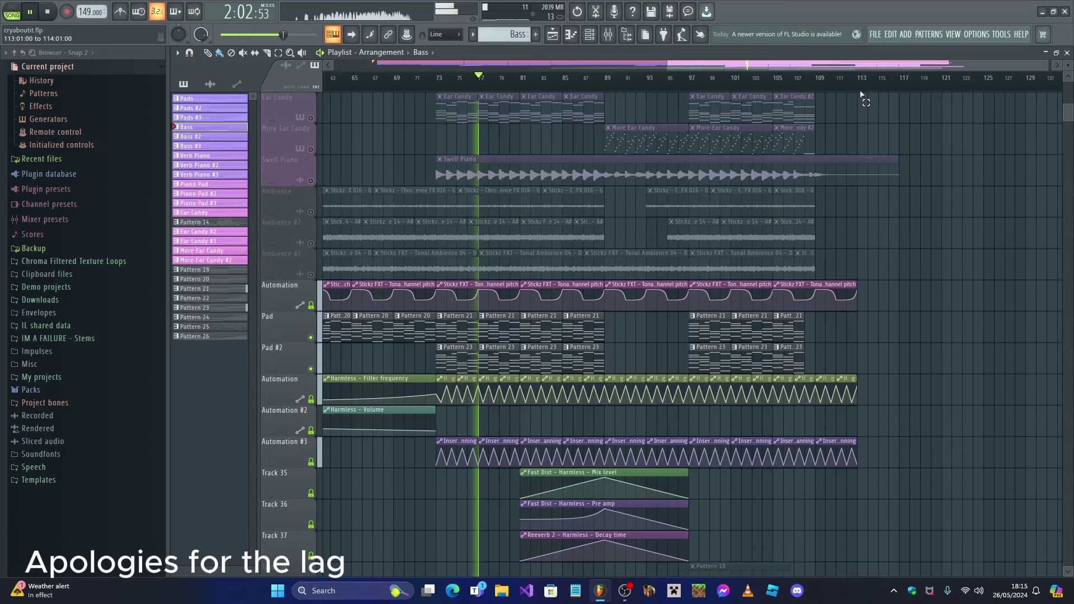
click(319, 328)
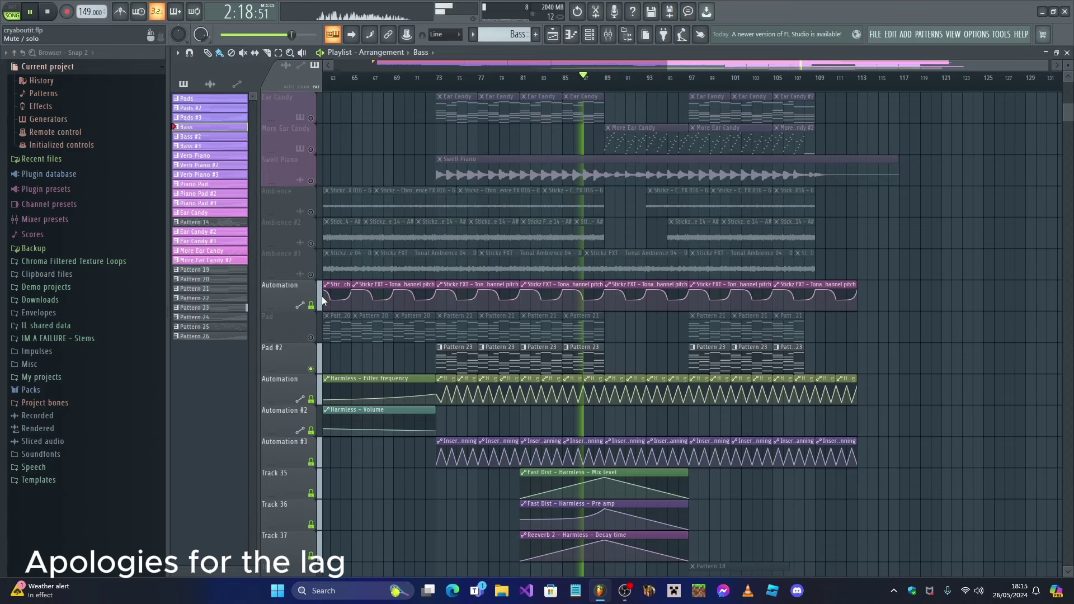
Step: Stop playback and play from bar 41 with the Ambience, Ambience #2 and Ambience #3 tracks enabled
key(space)
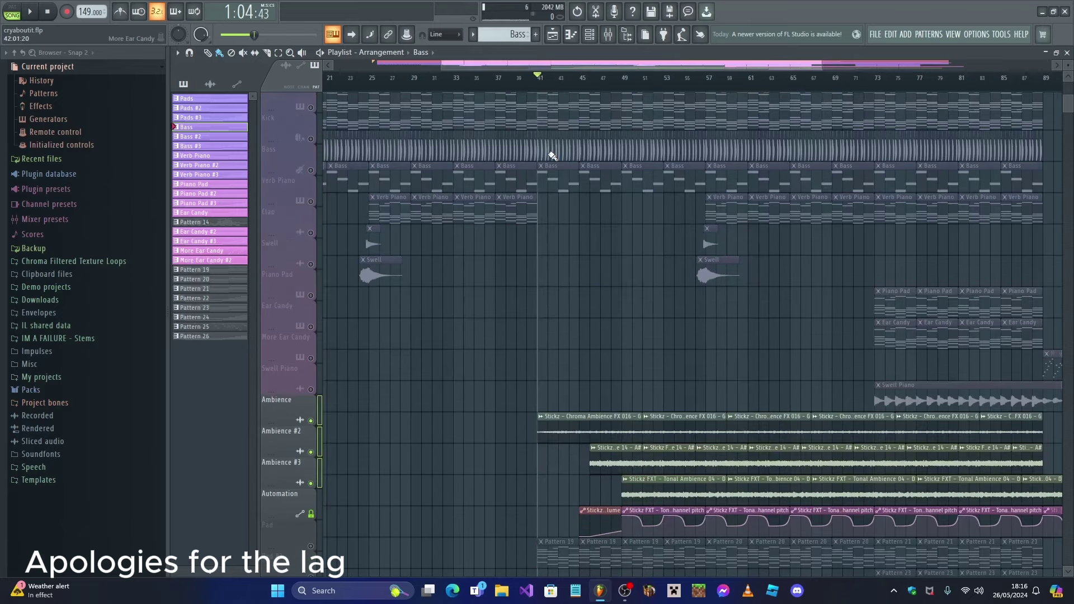
scroll(553, 156, down, 4)
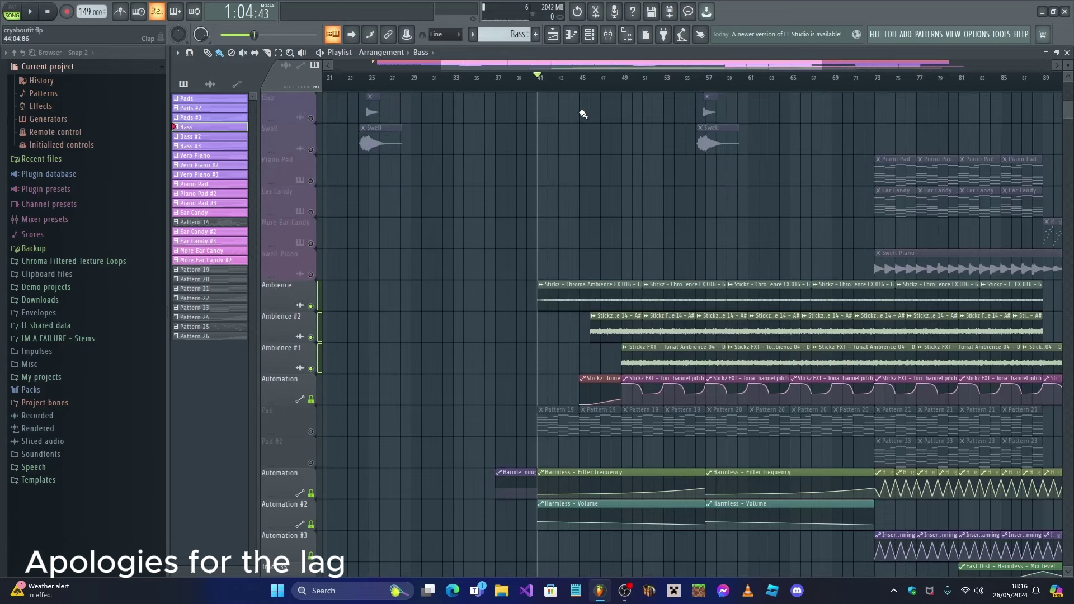
key(space)
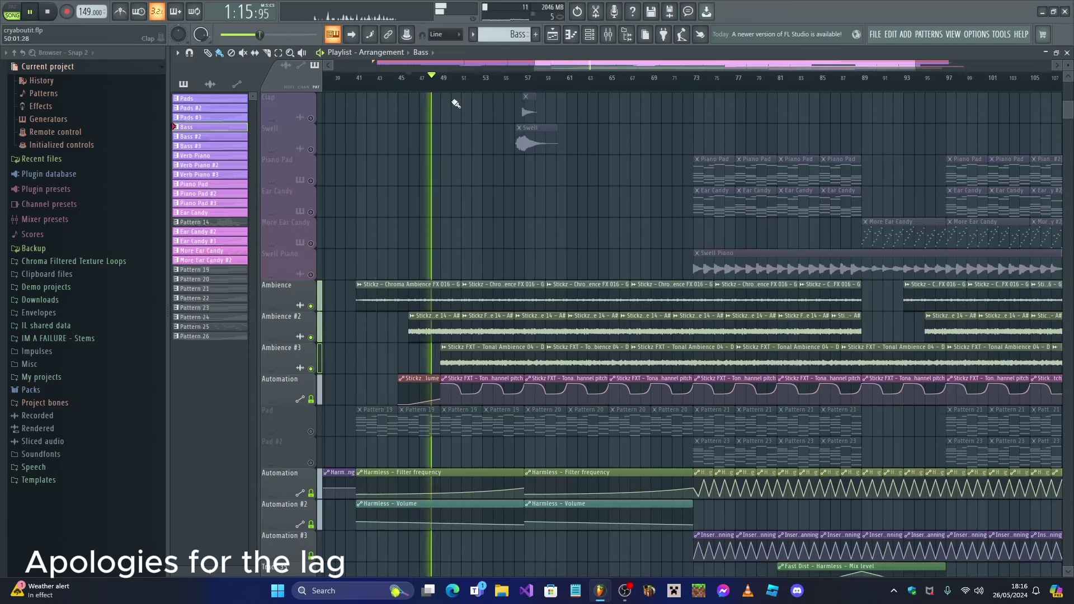
Step: Audition Ambience #3 alone by muting Ambience and Ambience #2, and turn both back on
click(311, 306)
click(311, 336)
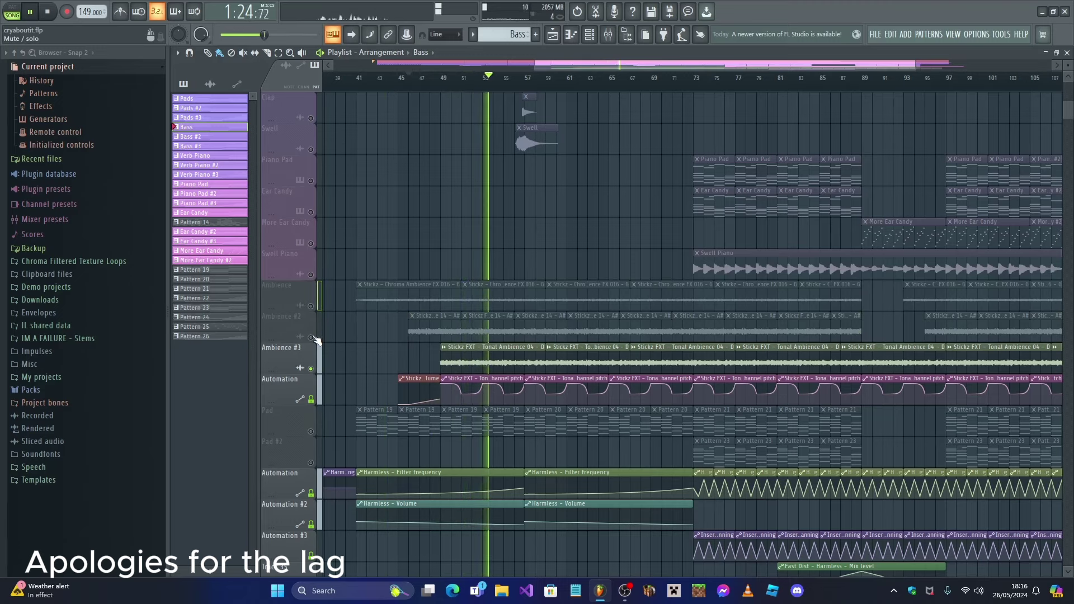
click(311, 338)
click(311, 306)
Step: Solo the Piano Pad track and move the playhead to its first clip at bar 73
scroll(559, 186, up, 4)
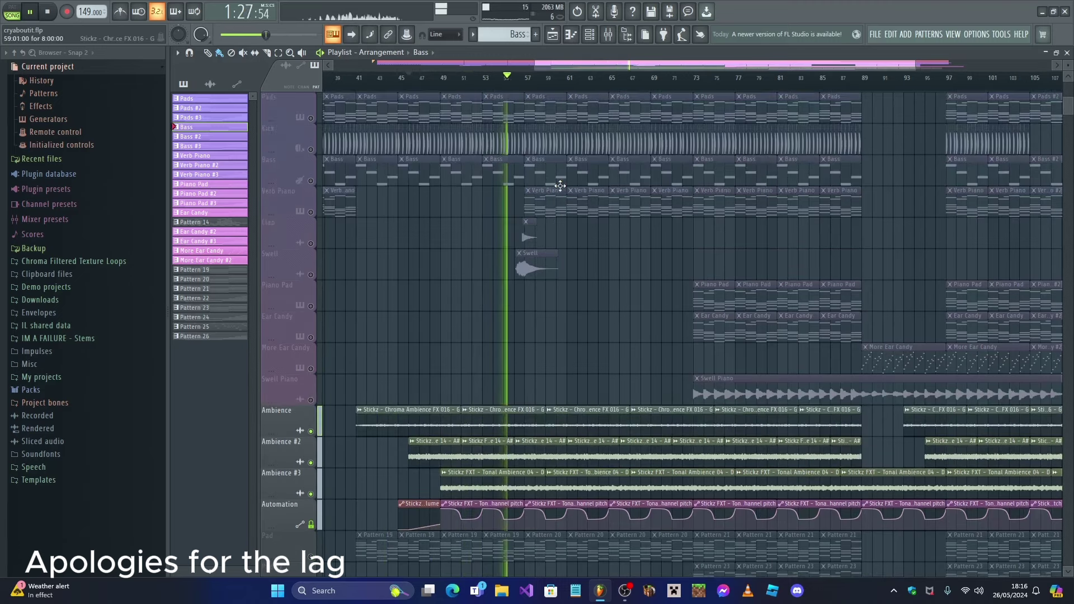
scroll(560, 185, up, 3)
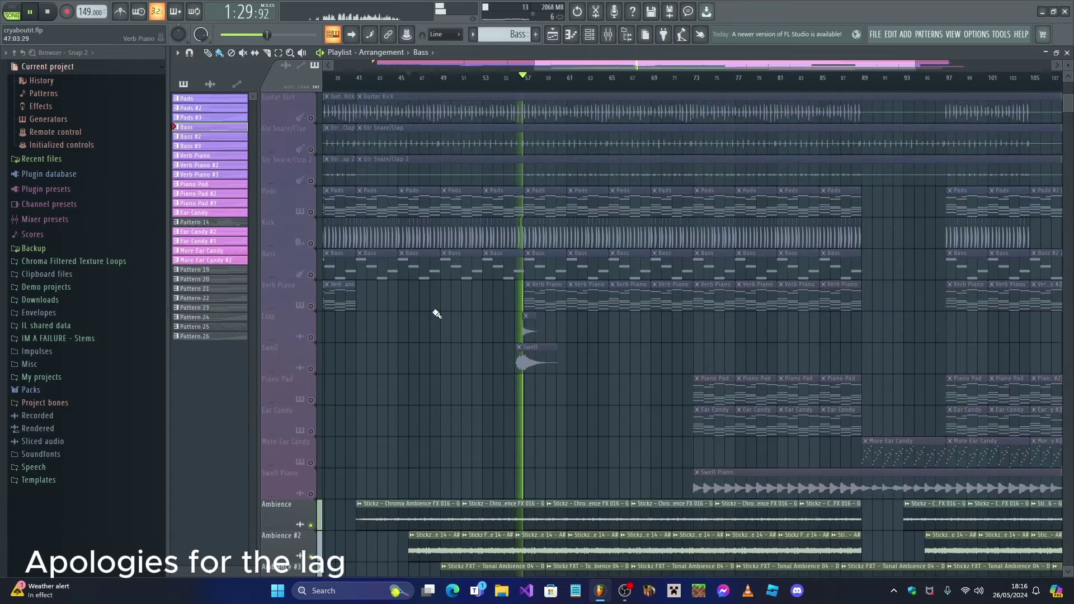
scroll(437, 315, down, 4)
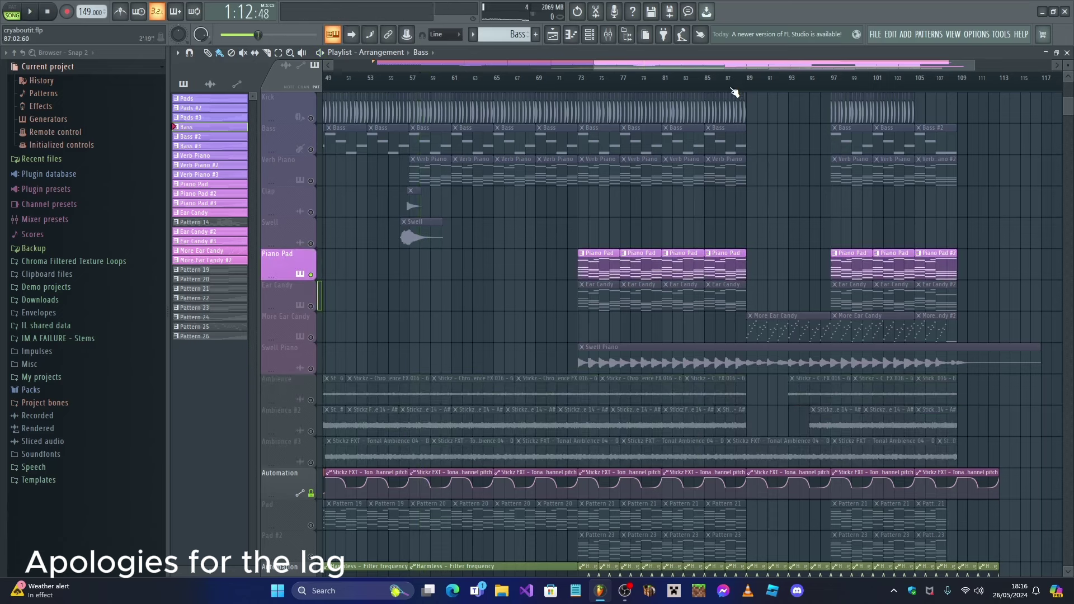
click(579, 83)
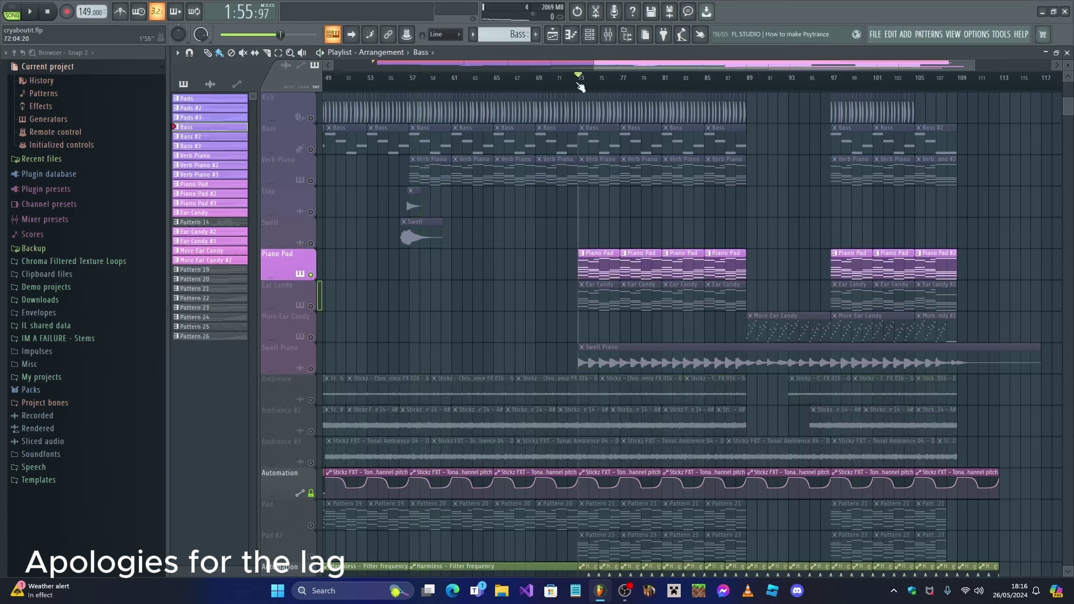
Step: Play the soloed Piano Pad track from bar 73, stop playback, and solo the Ear Candy track instead
key(space)
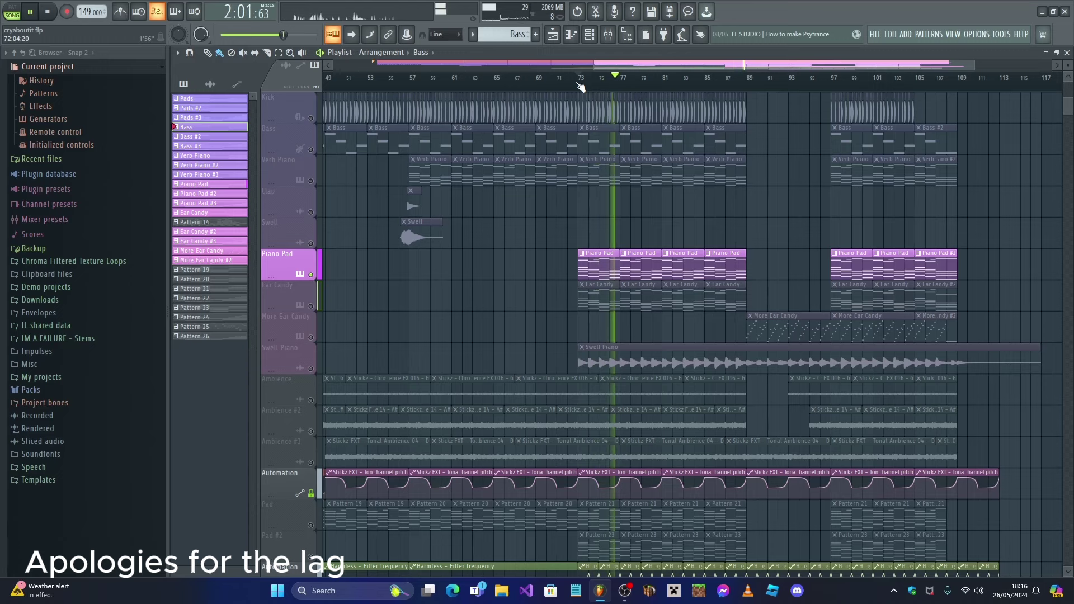
key(space)
click(316, 309)
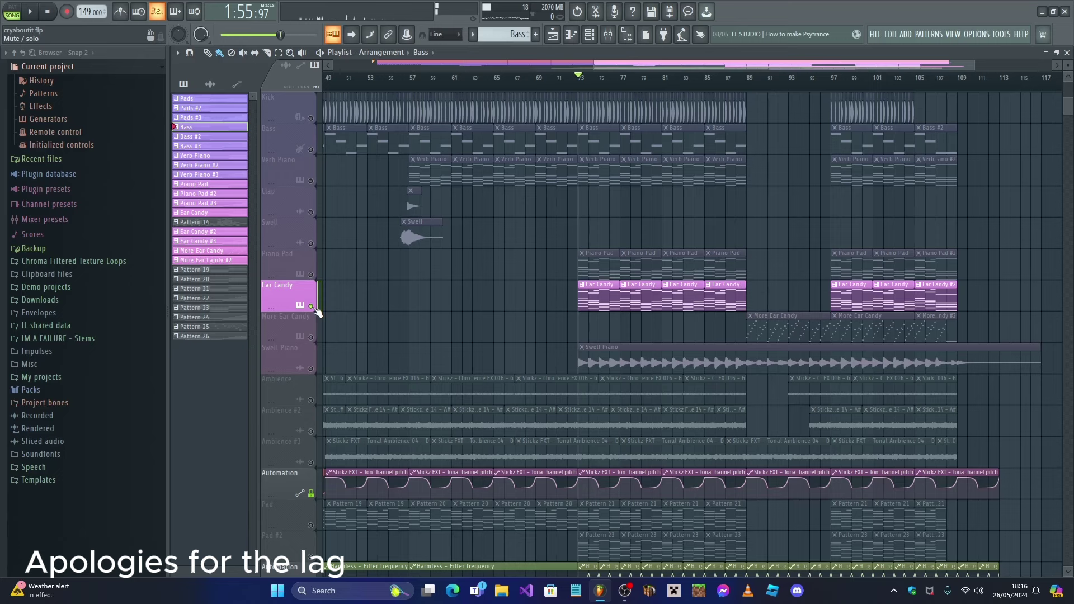
Step: Play the soloed Ear Candy track and inspect mixer track Insert 21 for its effects and level
key(space)
key(F9)
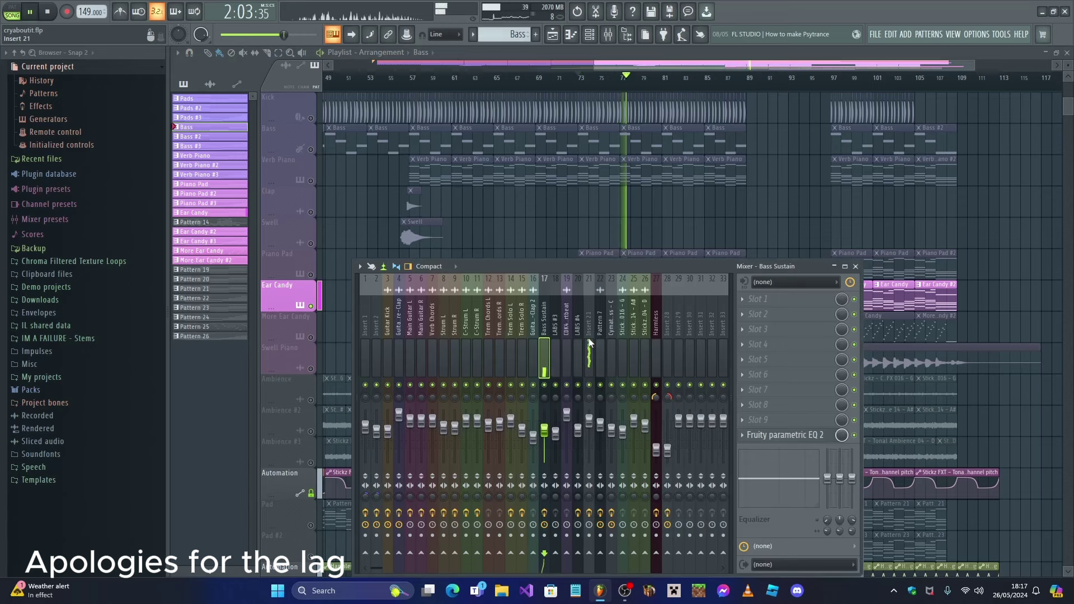
click(590, 342)
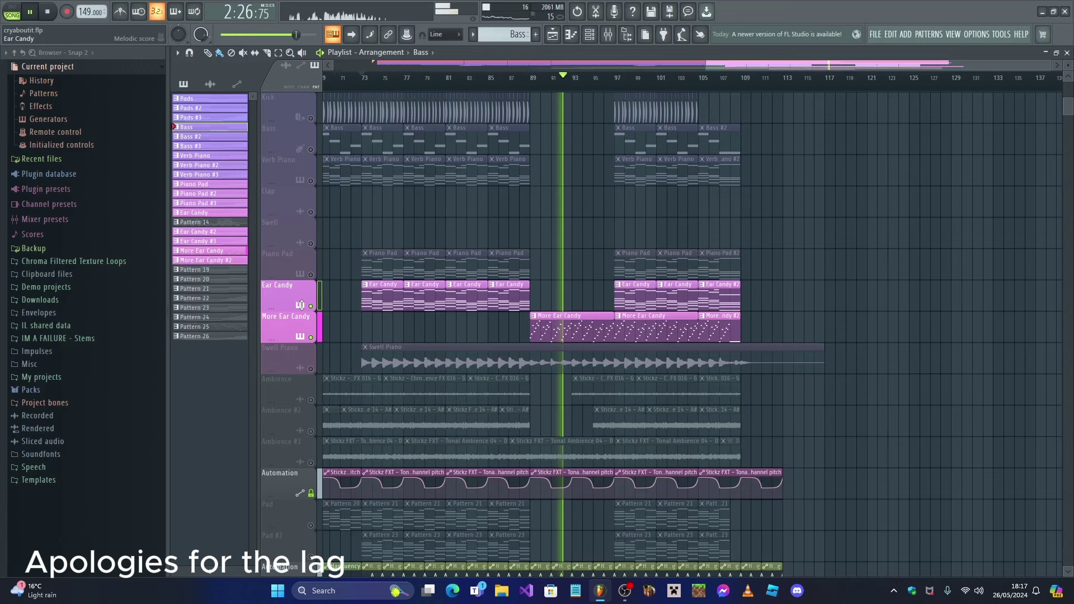
Step: Review the DecentSampler channel's Reel to Reel Tape Piano instrument and step the current pattern to Pattern 19
click(608, 35)
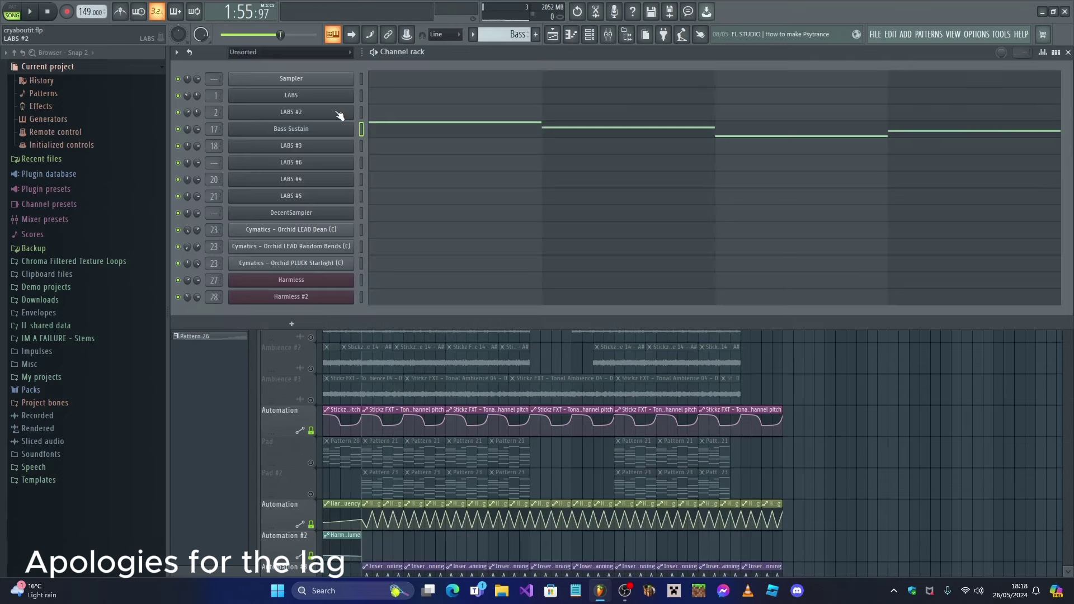
click(291, 213)
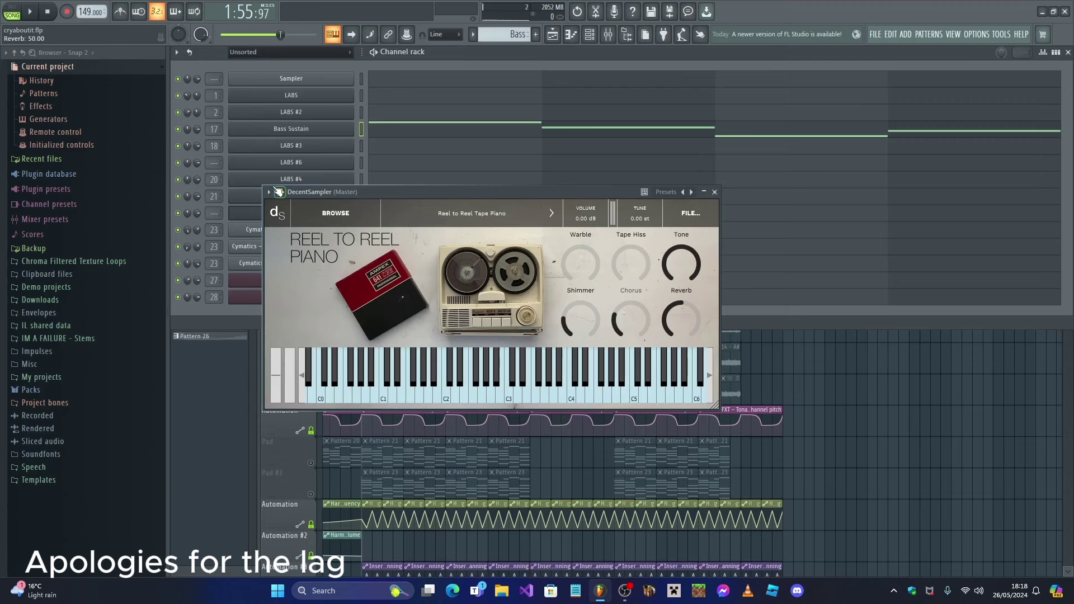
scroll(507, 34, down, 3)
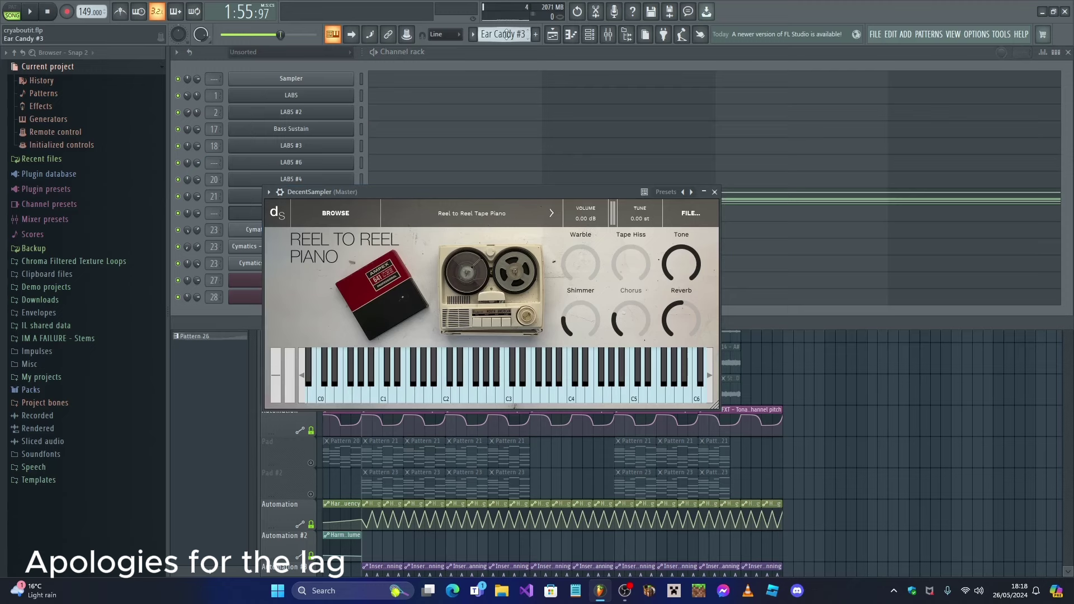
scroll(506, 34, down, 1)
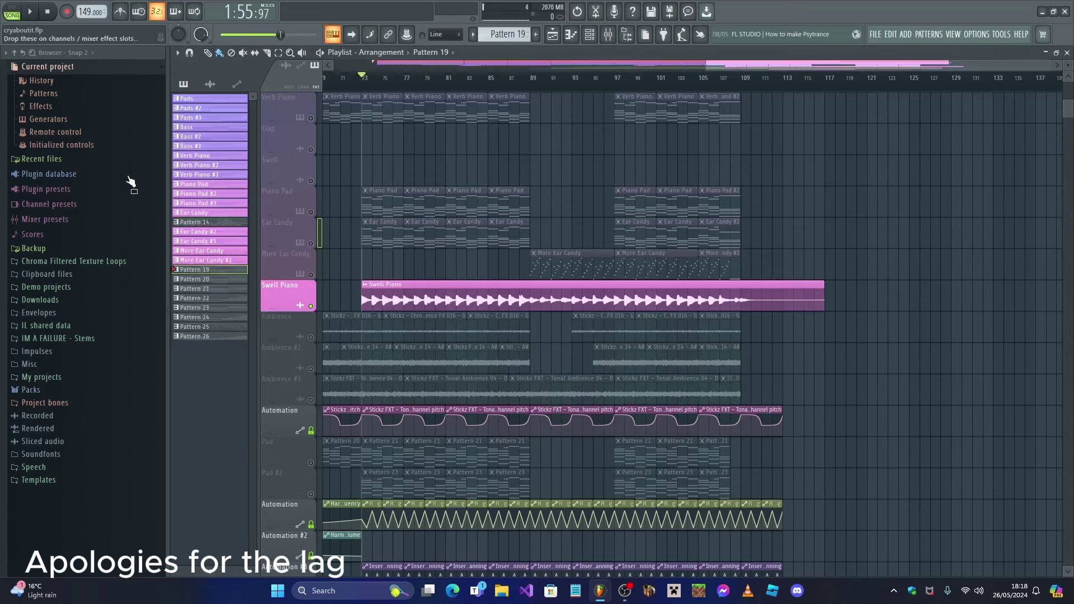
Step: Audition Ear Candy #2 and #3, More Ear Candy #2, Piano Pad #3, Piano Pad and Pattern 24, ending on Pattern 19 with playback stopped
click(230, 232)
key(space)
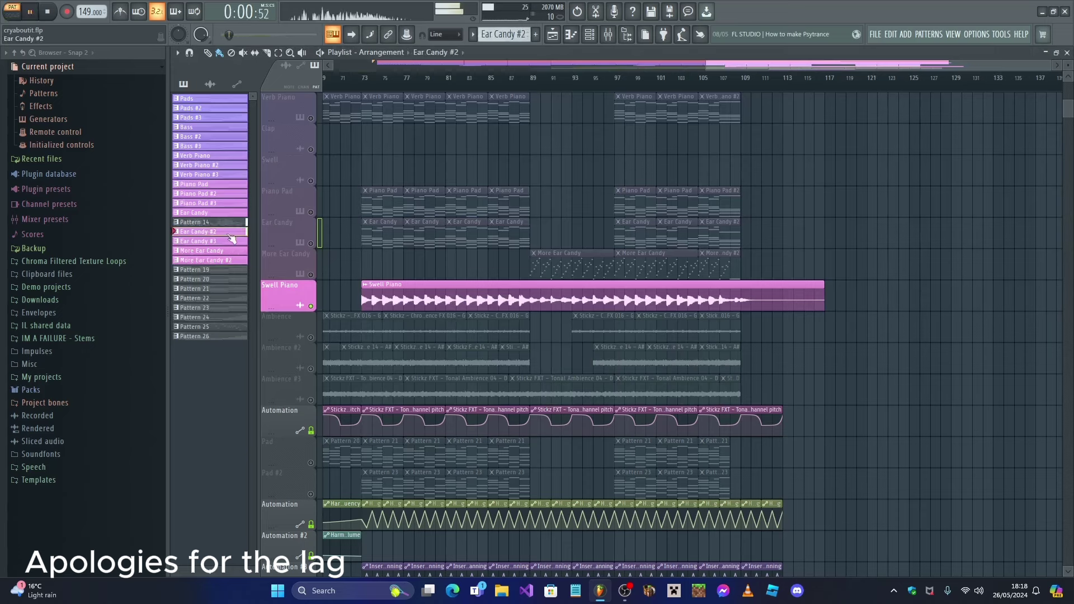
click(230, 241)
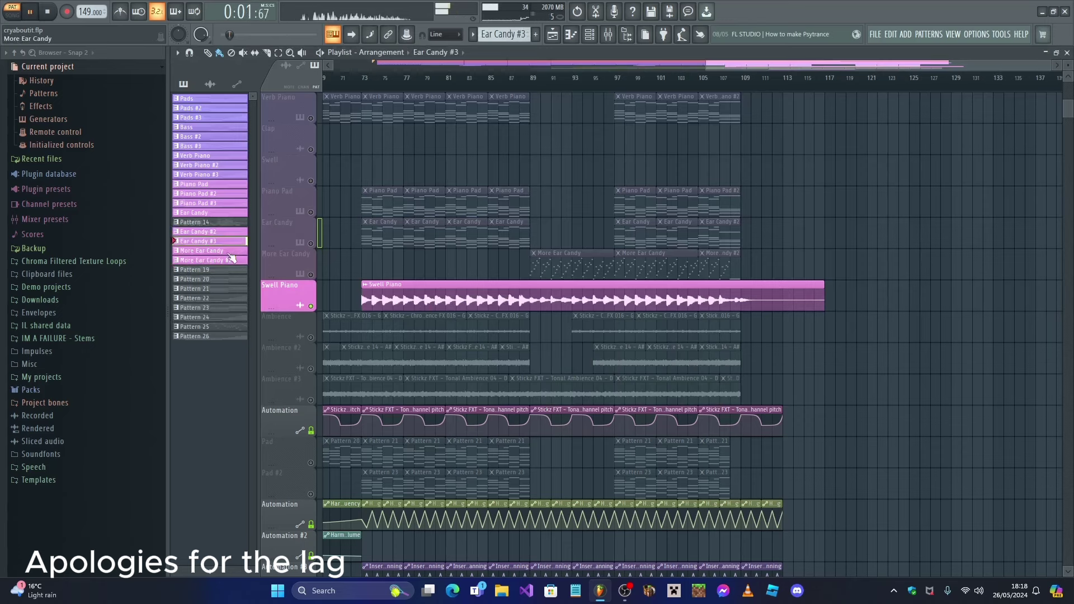
click(230, 260)
click(236, 203)
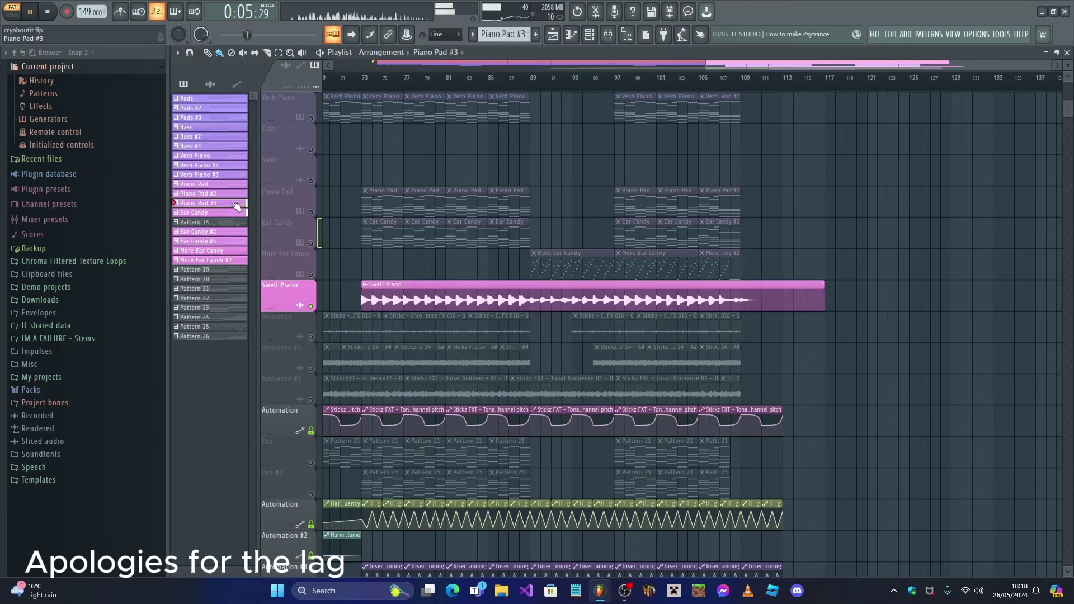
click(235, 184)
click(232, 317)
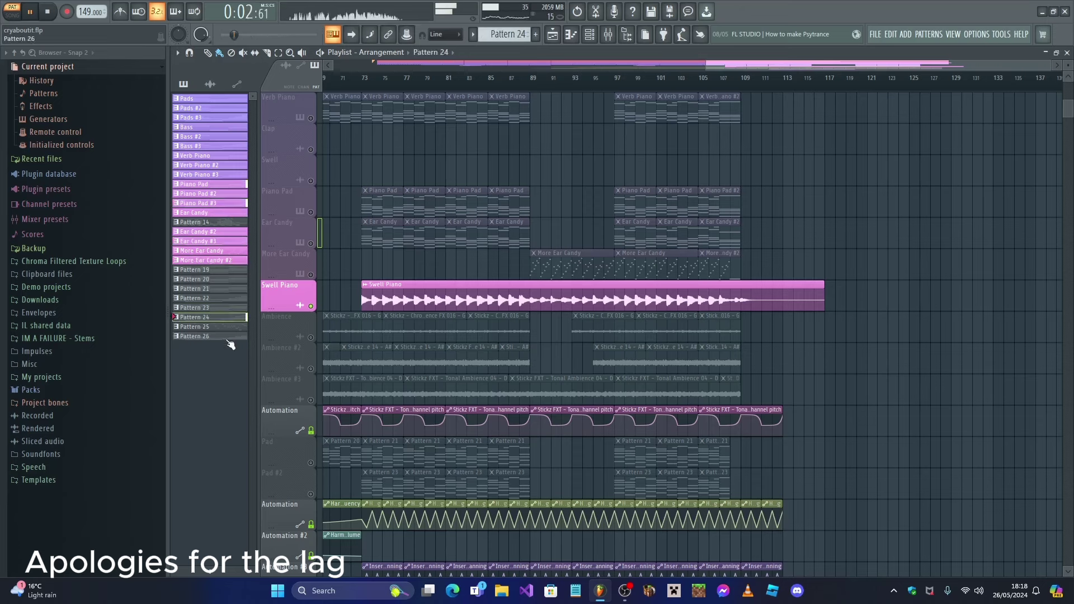
click(228, 270)
key(space)
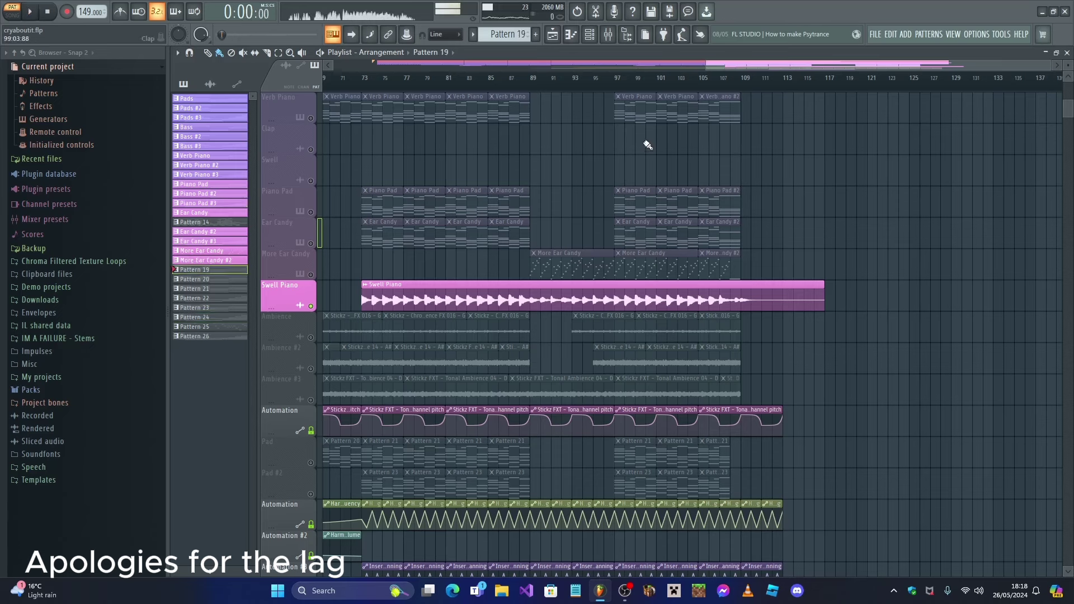
Step: Look over the full playlist arrangement, from the guitar tracks down to the ambience tracks and back
key(l)
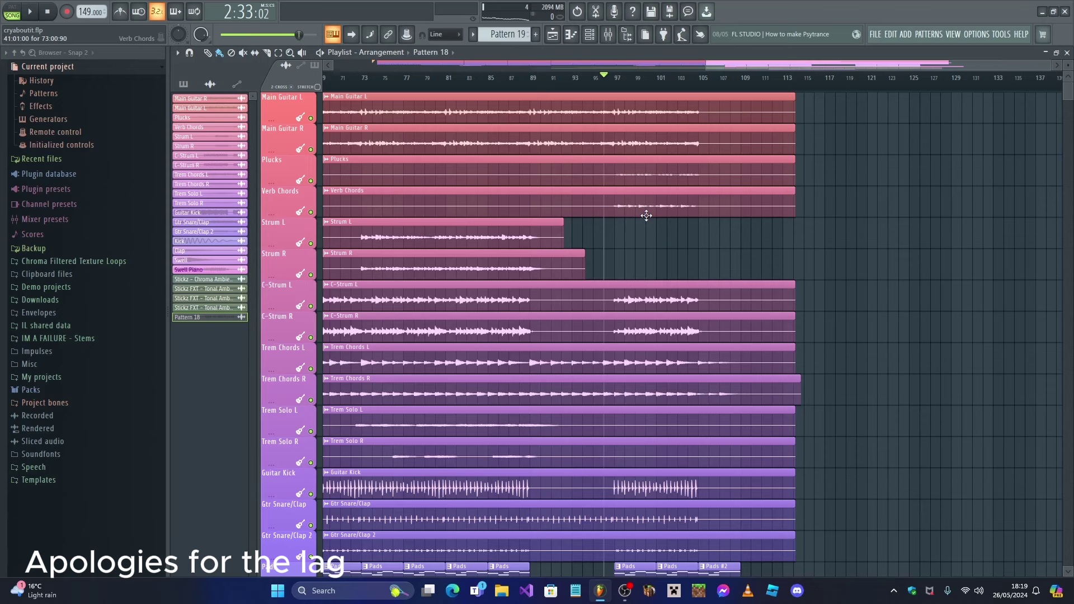
ctrl+scroll(646, 215, down, 3)
scroll(647, 216, down, 4)
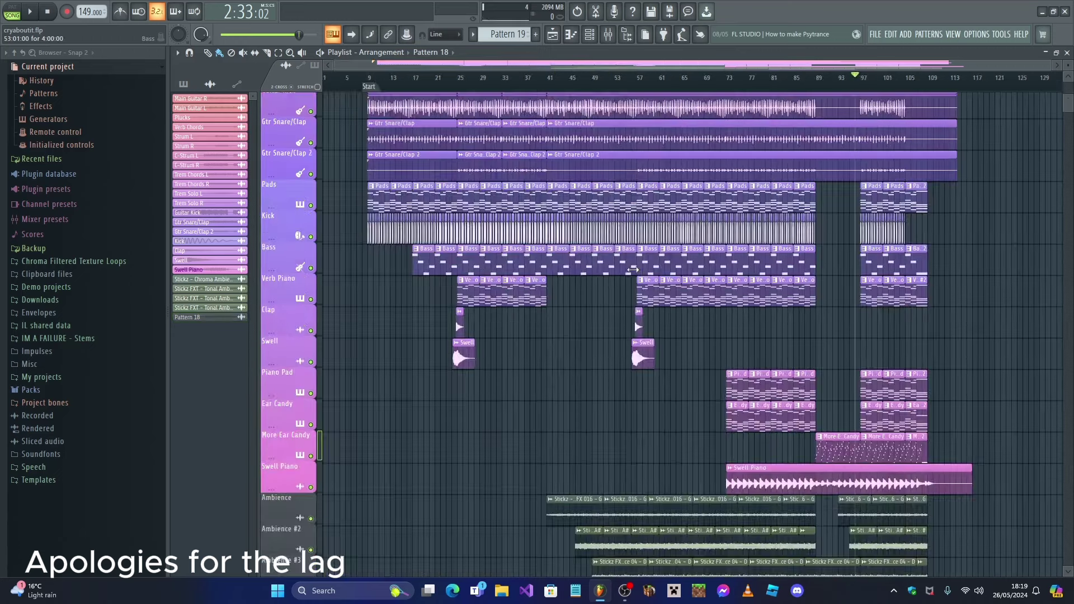
scroll(636, 265, up, 4)
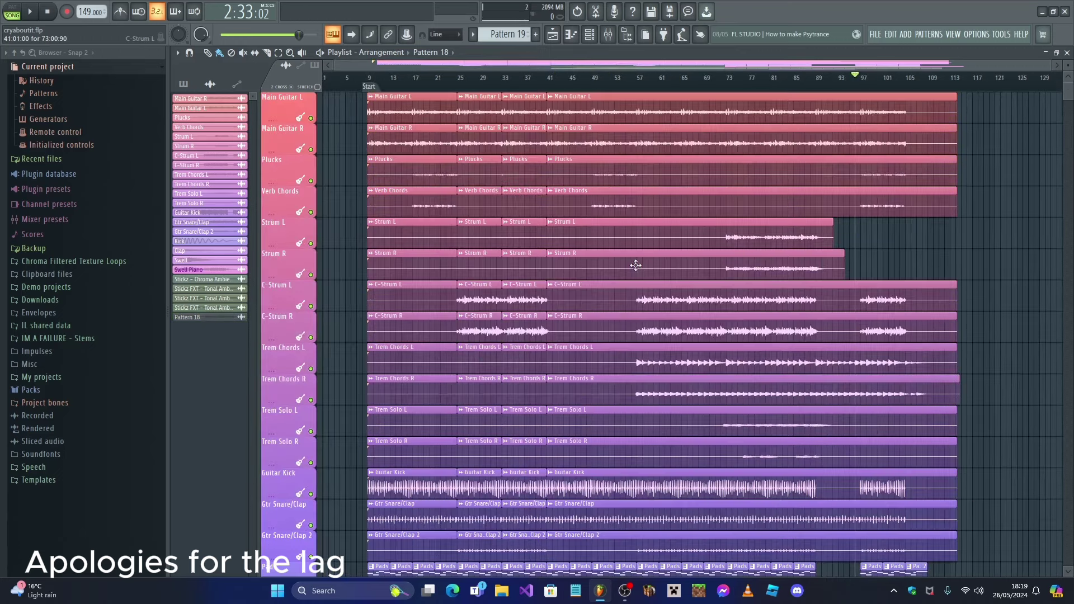
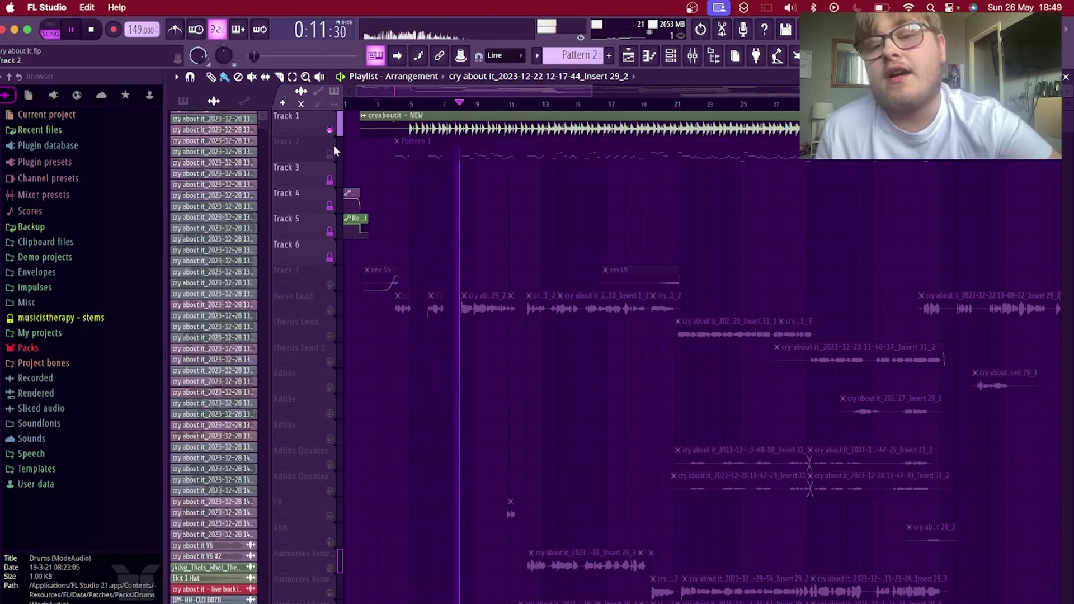
Step: Play the Verse Lead with Tracks 1 and 2 muted and check the macOS Screen Capture audio level in OBS Studio
click(333, 153)
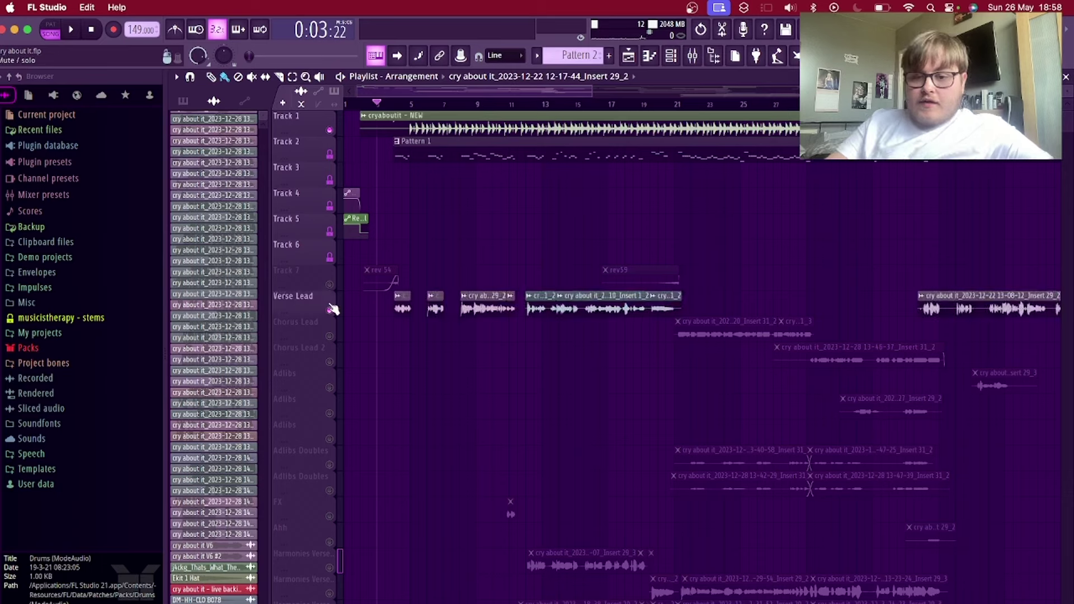
key(F12)
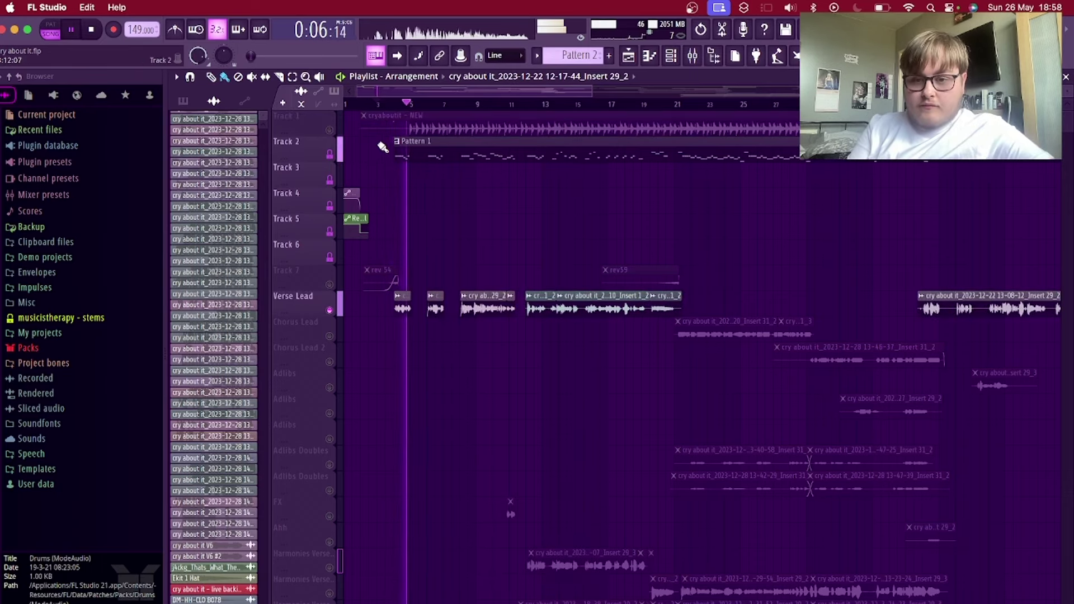
click(329, 155)
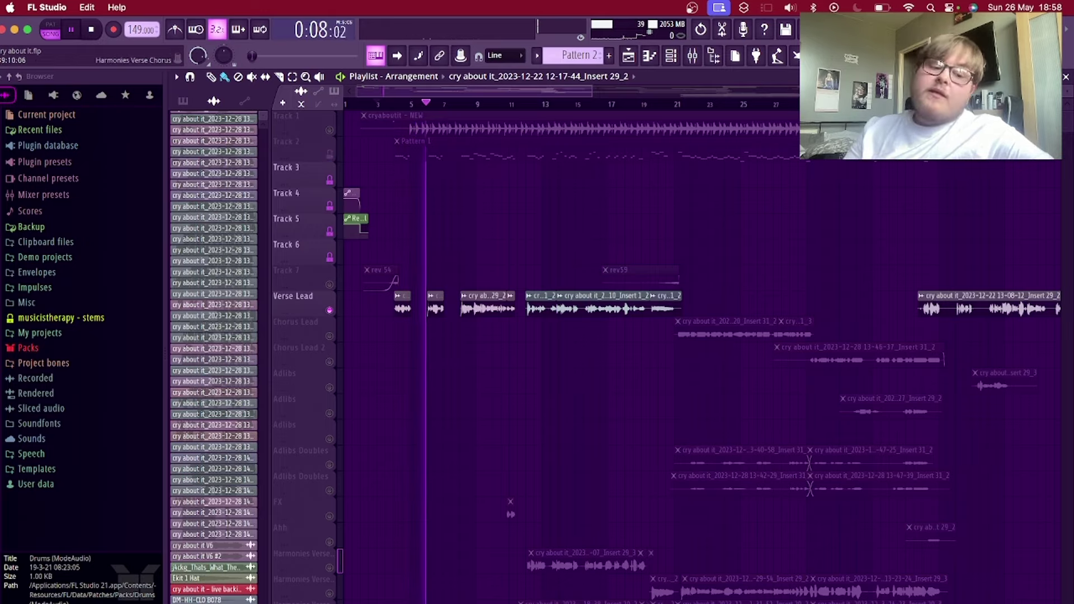
key(super+Tab)
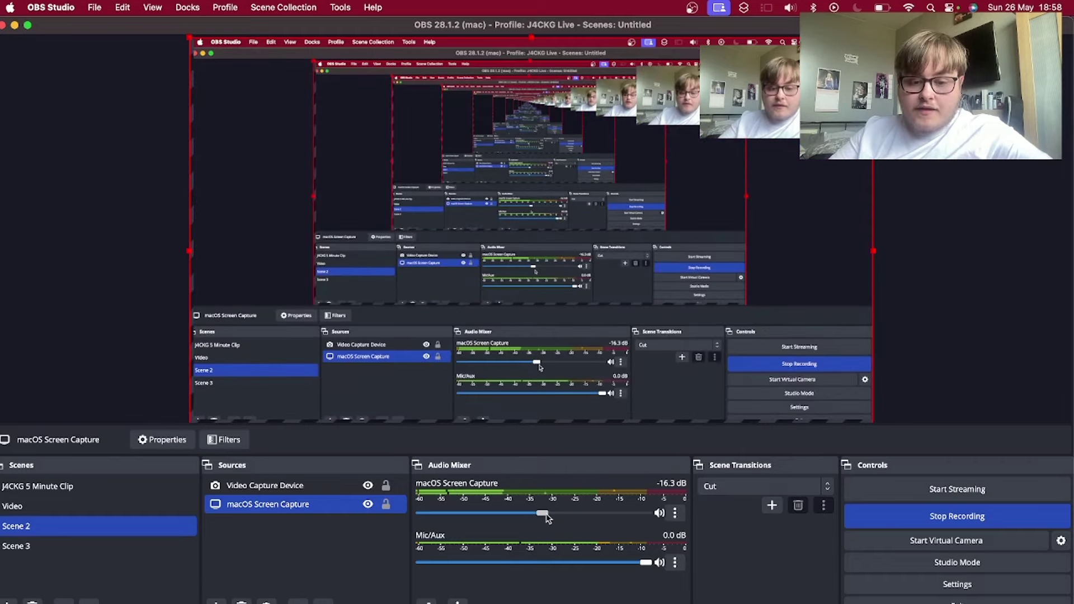
key(super+Tab)
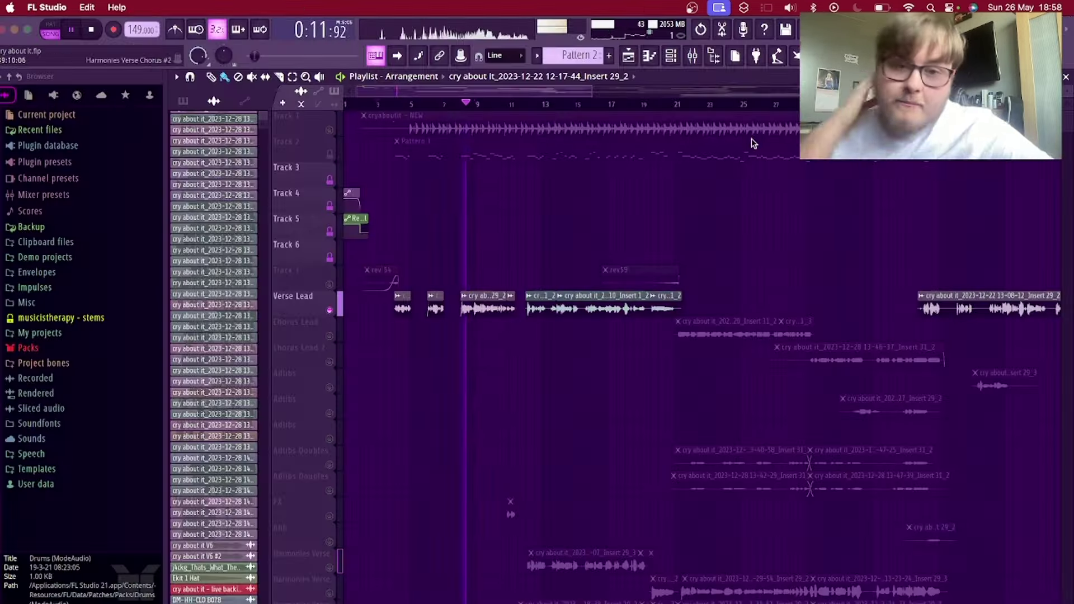
Step: Bring up mixer track Insert 1, bypass all its loaded effects and restart playback to hear the dry lead vocal
click(675, 56)
click(674, 55)
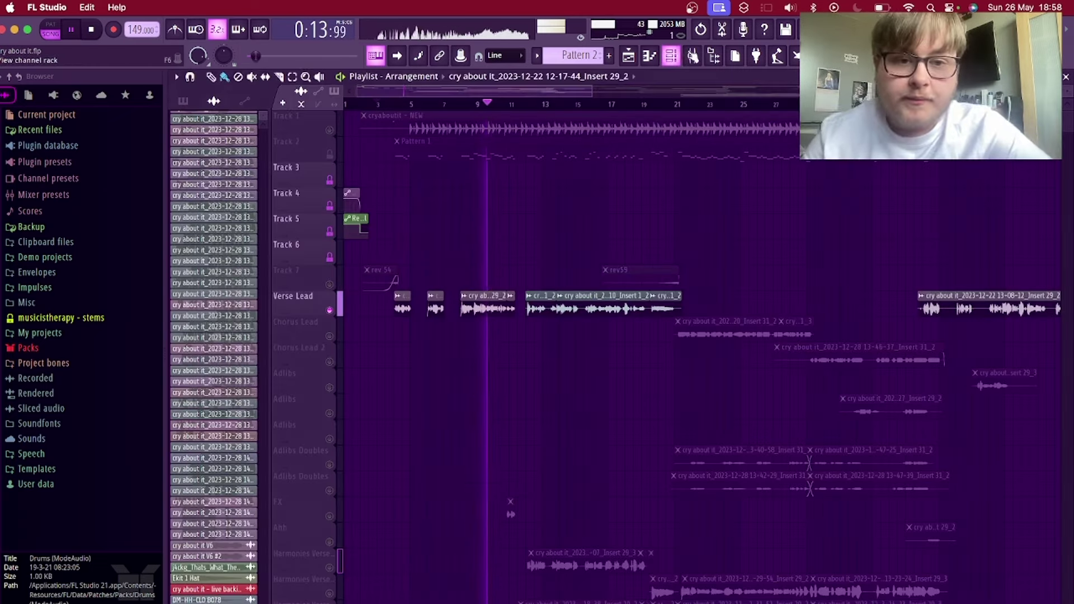
click(693, 55)
click(250, 362)
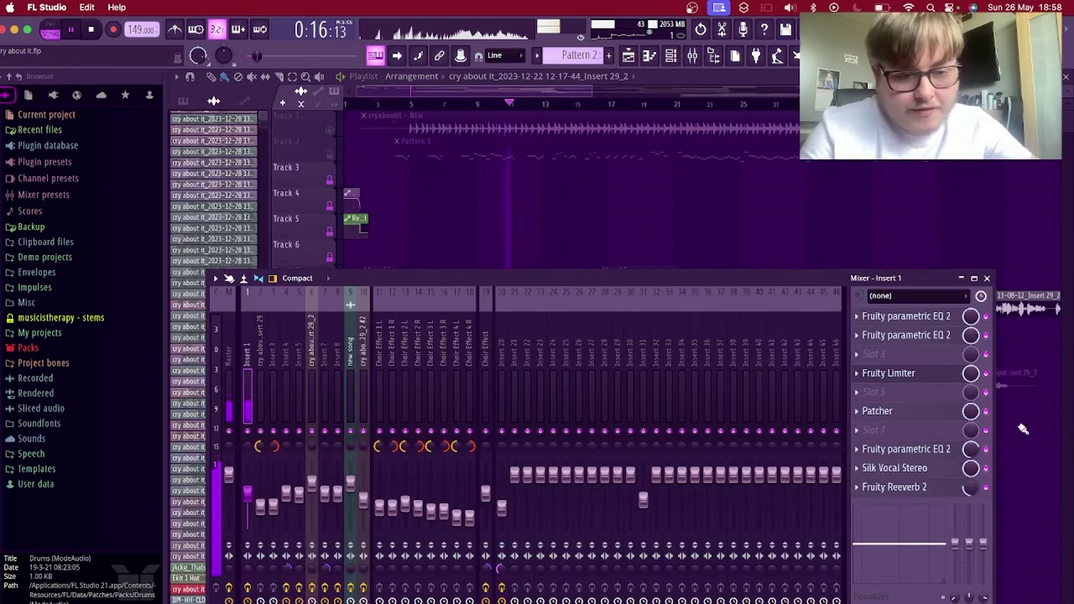
key(space)
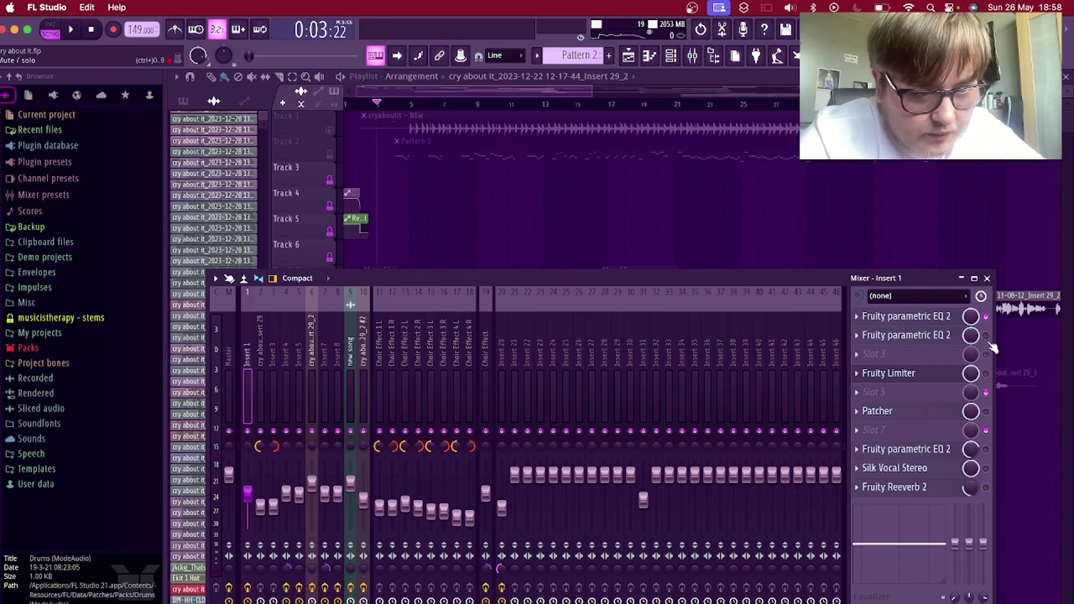
Step: Examine the first two Fruity parametric EQ 2 effects on Insert 1 while the dry vocal plays
click(947, 317)
click(938, 336)
click(939, 337)
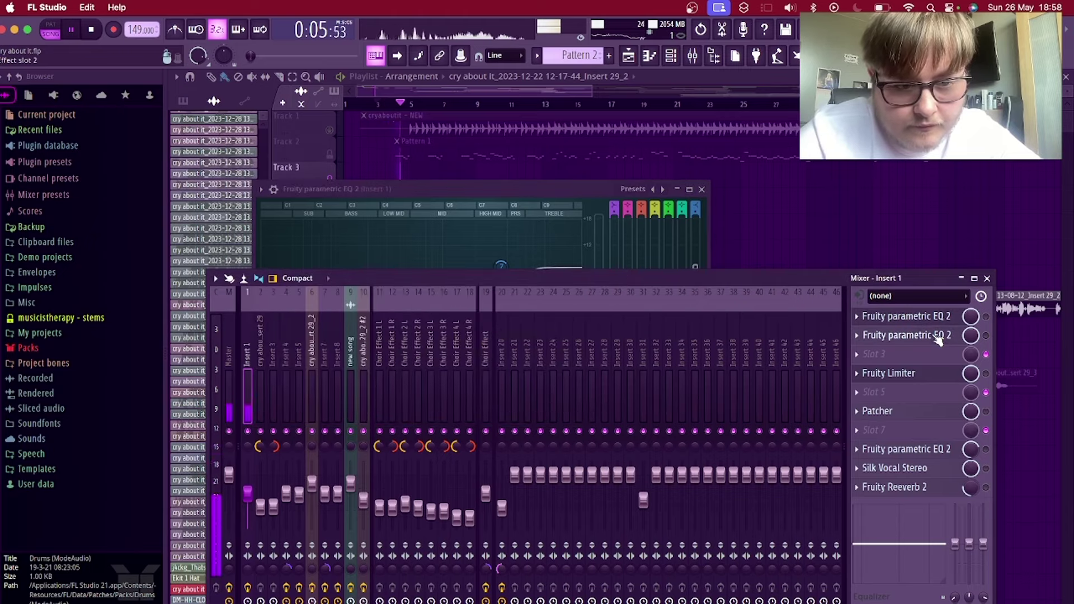
click(939, 332)
click(943, 321)
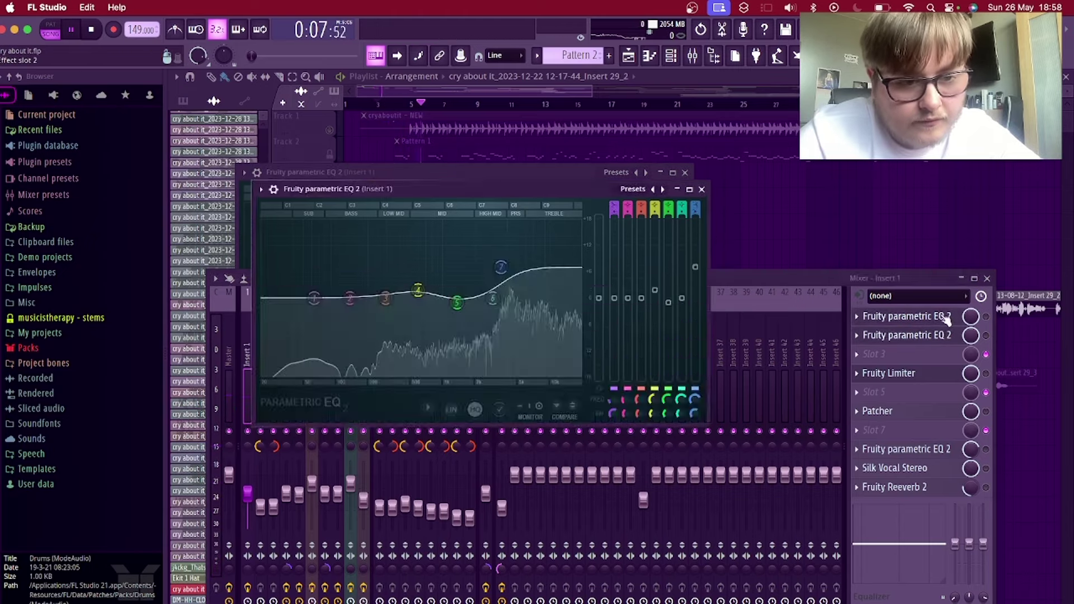
click(947, 321)
click(943, 336)
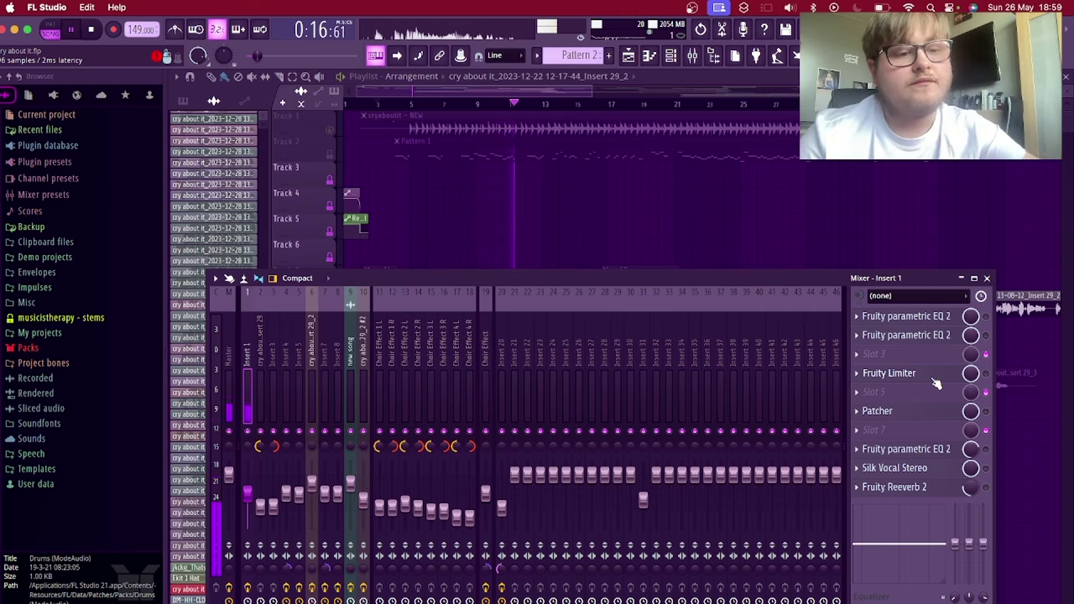
Step: Re-enable the first two Fruity parametric EQ 2 effects on Insert 1 and review their curves during playback
key(space)
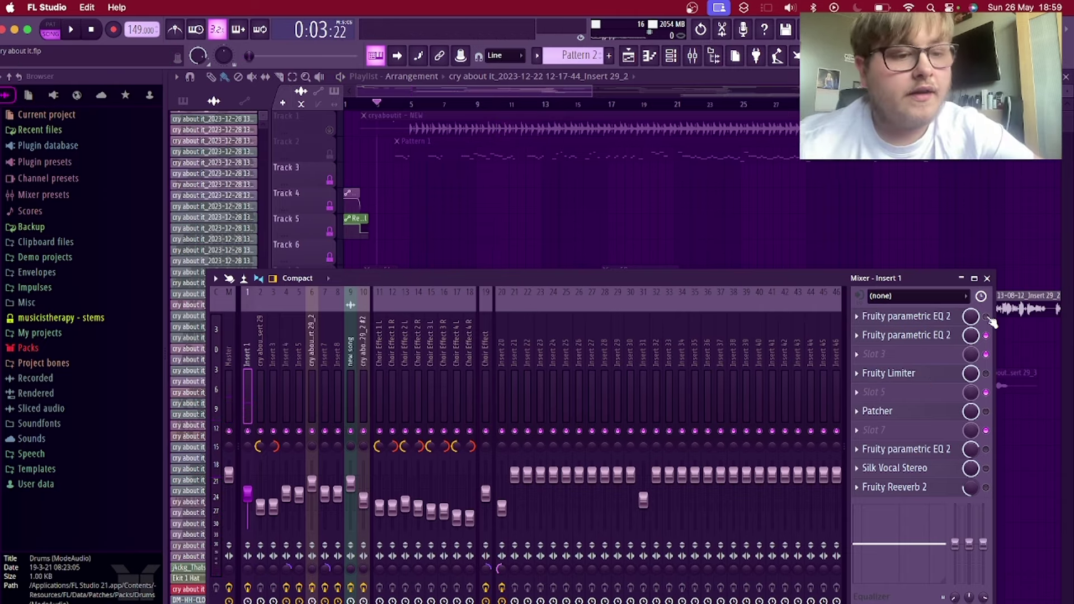
click(945, 334)
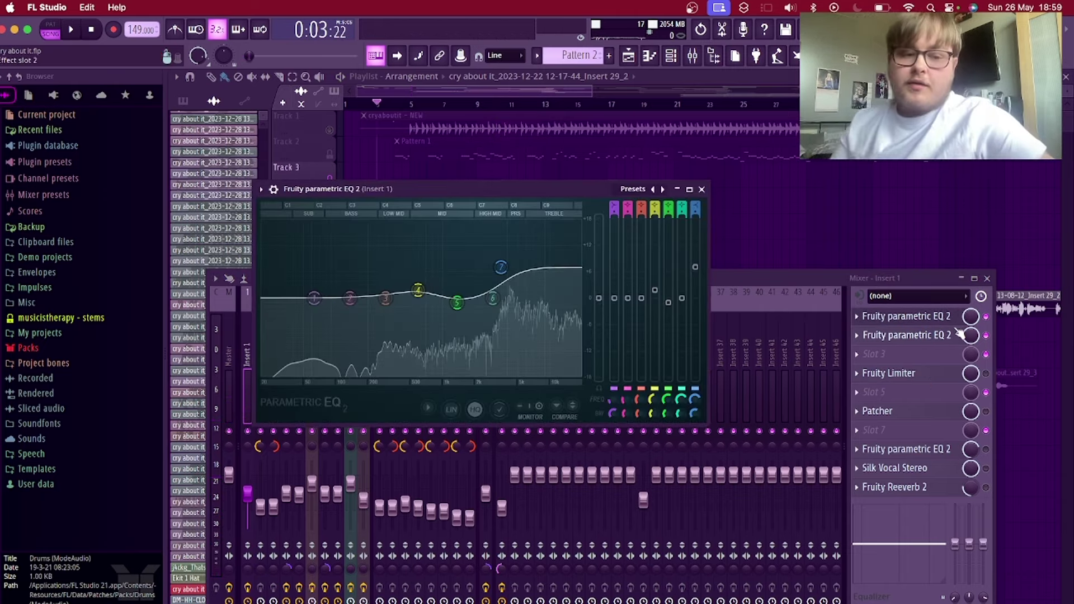
click(955, 336)
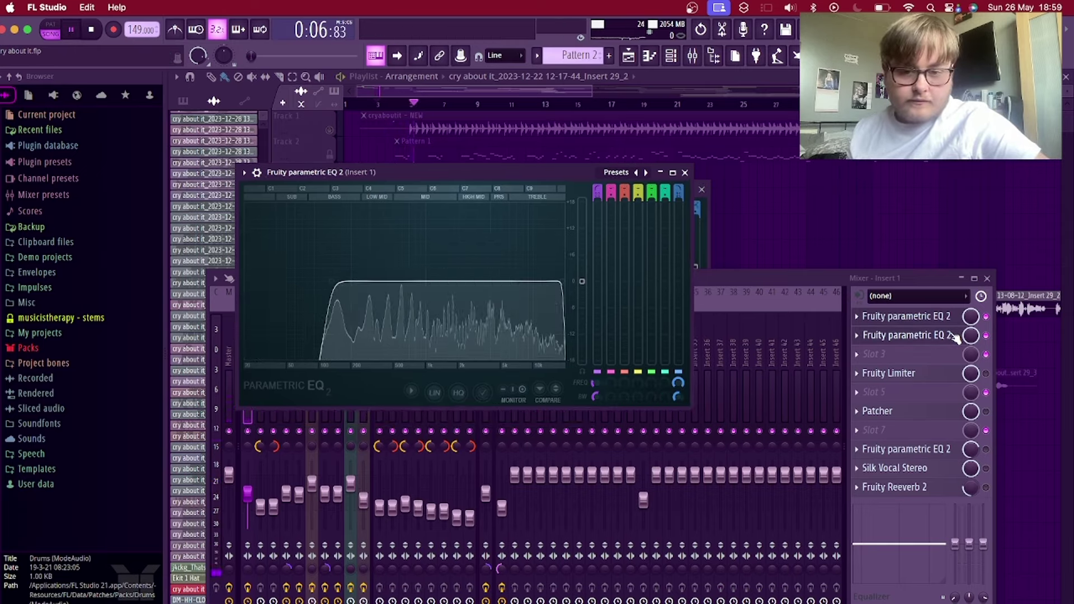
click(956, 337)
click(956, 318)
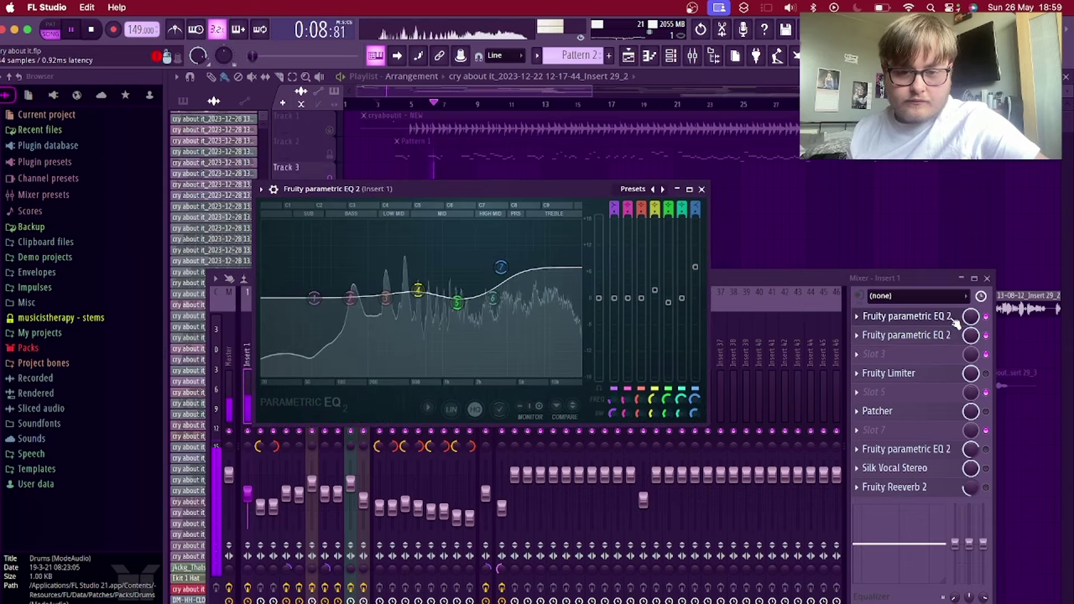
click(955, 319)
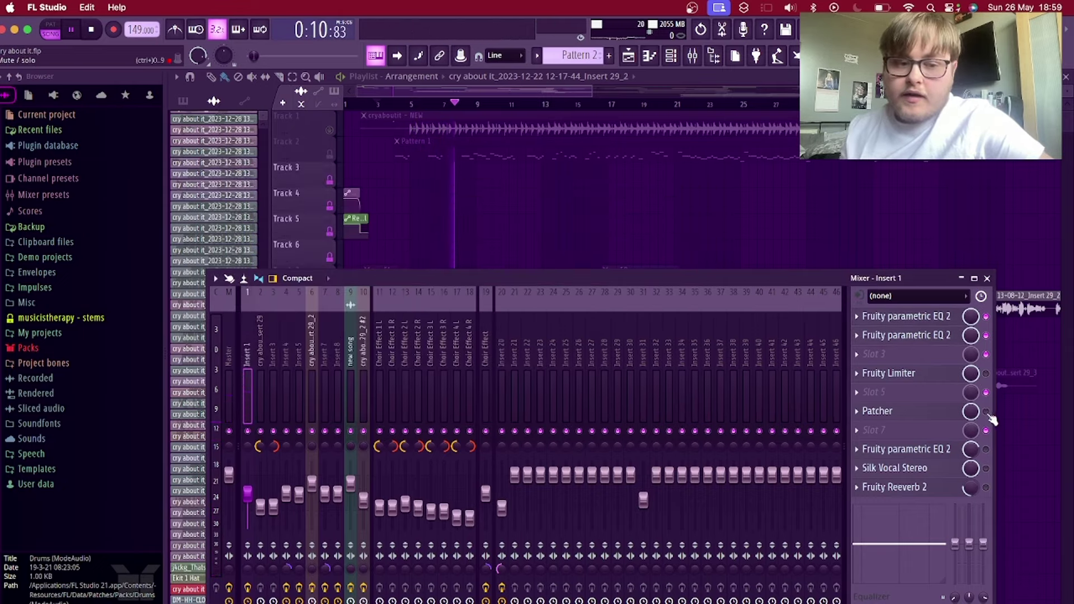
Step: Re-enable the Fruity Limiter and the Patcher on Insert 1, reviewing the Patcher's Youlean Stereo Exciter settings
click(944, 411)
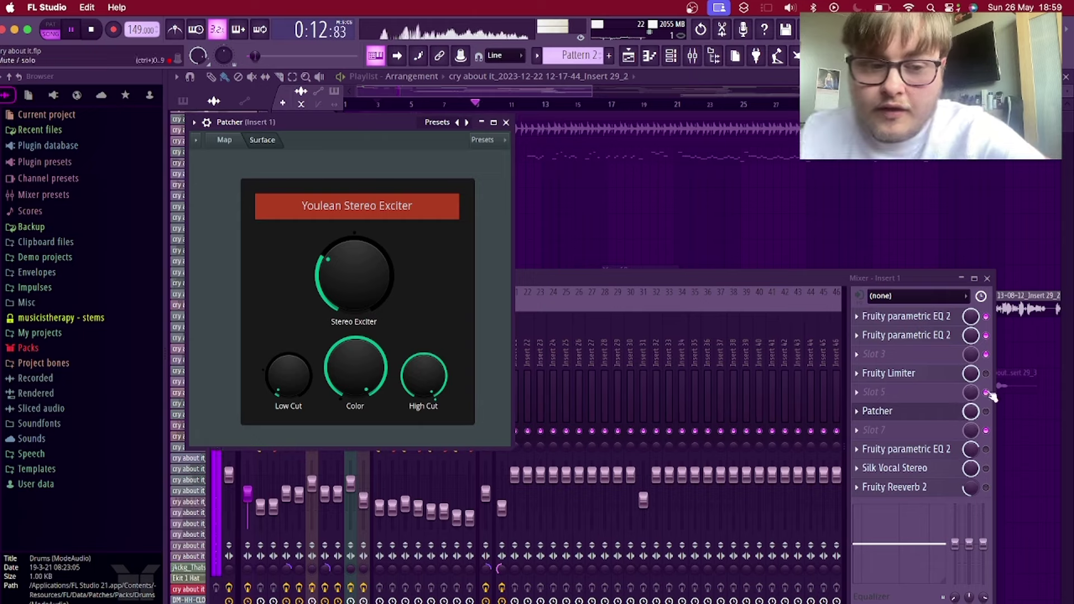
click(993, 383)
click(960, 411)
click(959, 411)
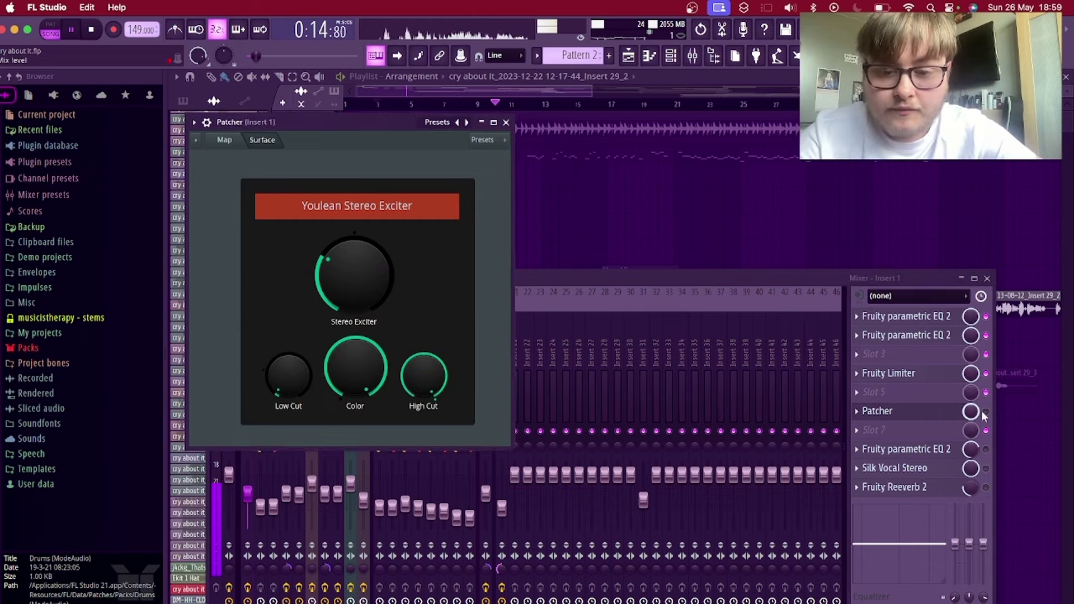
click(986, 411)
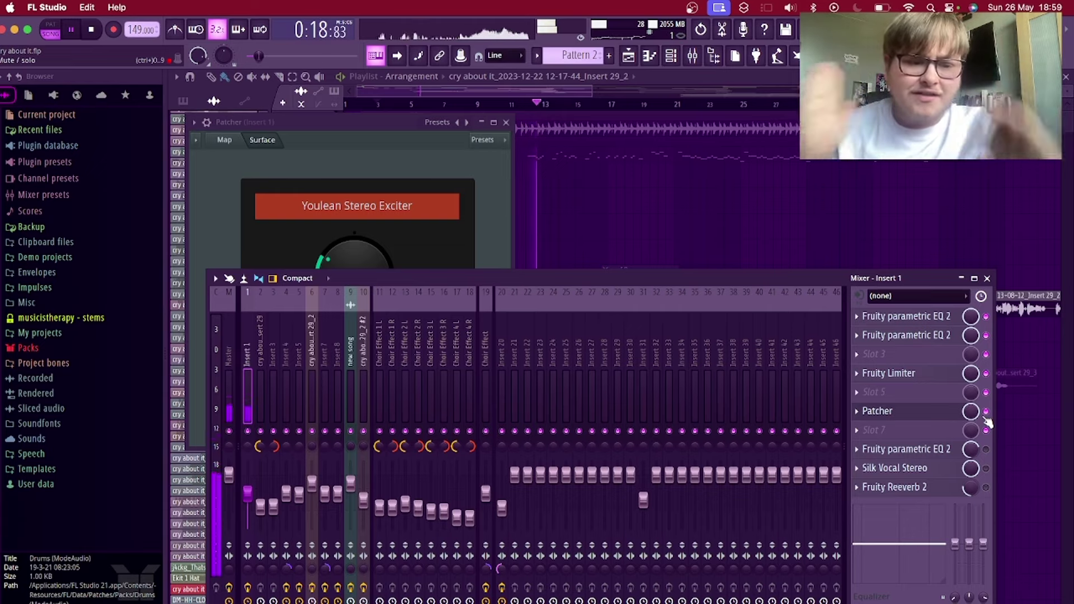
Step: Re-enable the third Fruity parametric EQ 2, below the Patcher on Insert 1, and show its curve
click(906, 453)
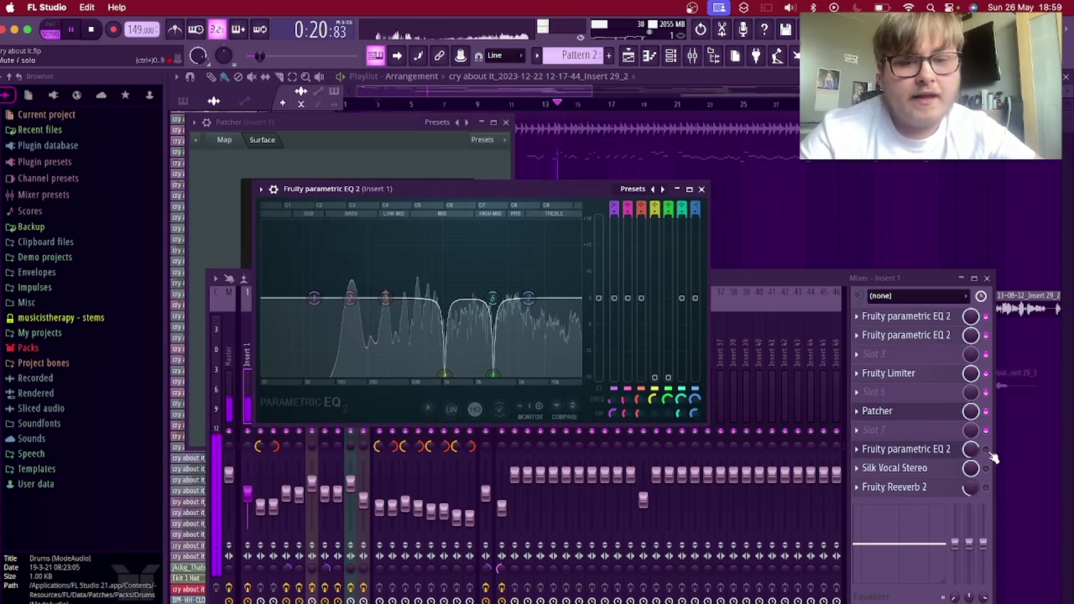
click(986, 450)
click(951, 454)
click(951, 454)
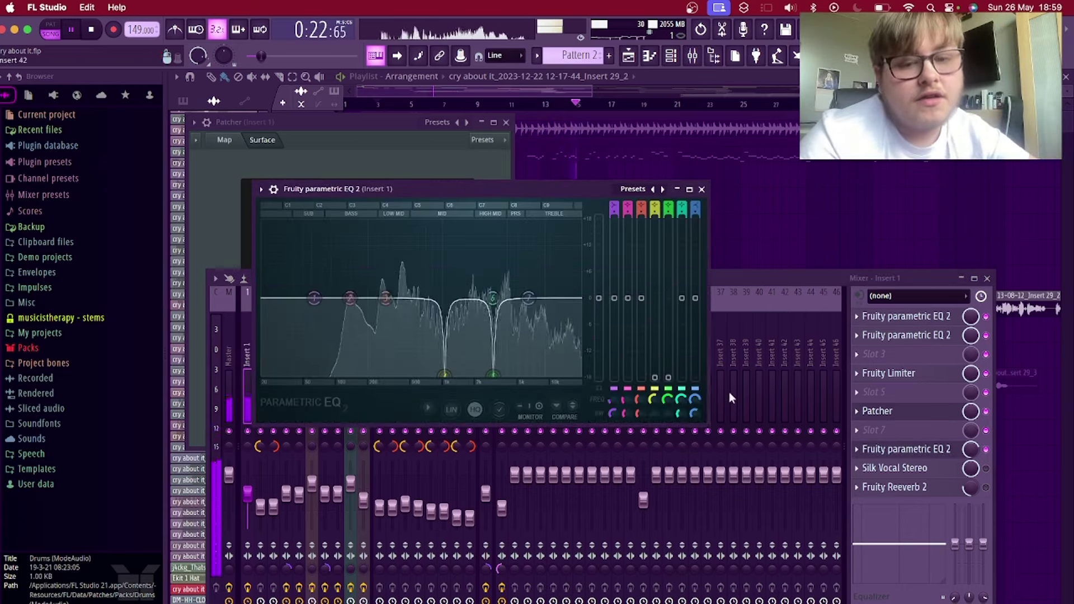
Step: Demonstrate the notched frequencies by raising bands 5 and 4 of the EQ, and return both bands to full cut
drag(668, 378, 669, 254)
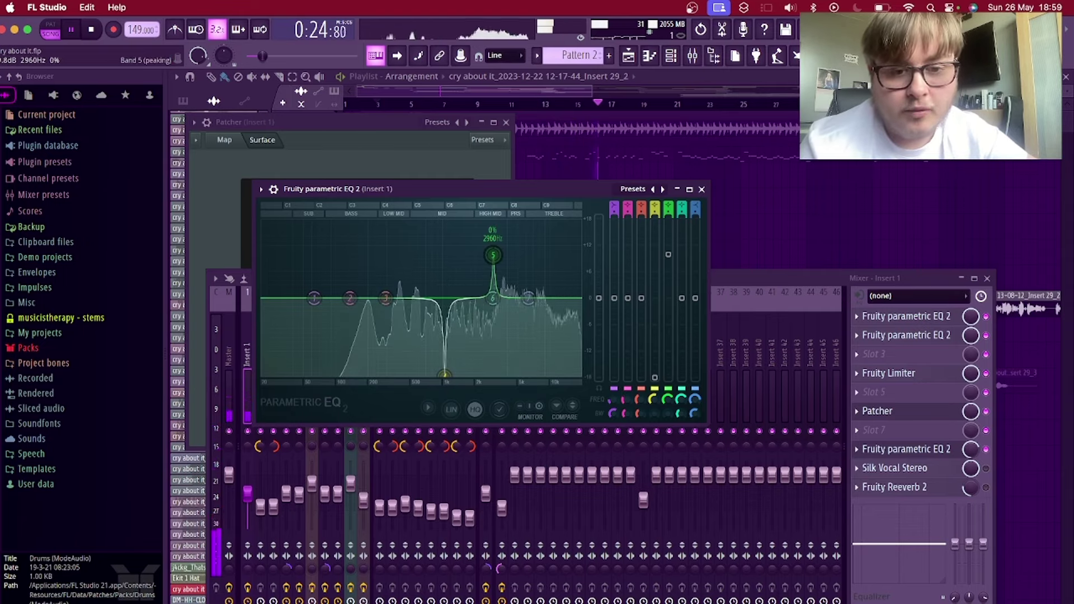
drag(656, 377, 656, 343)
drag(668, 218, 654, 378)
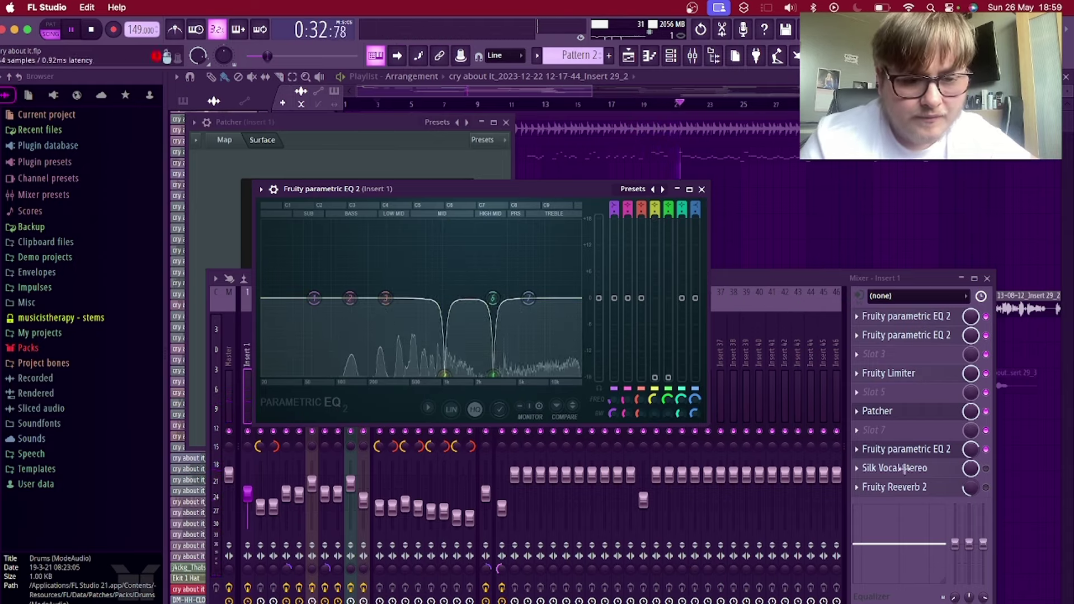
Step: Re-enable Silk Vocal Stereo on Insert 1, review its settings, close the open plugin windows and restart playback
click(986, 468)
key(space)
click(950, 471)
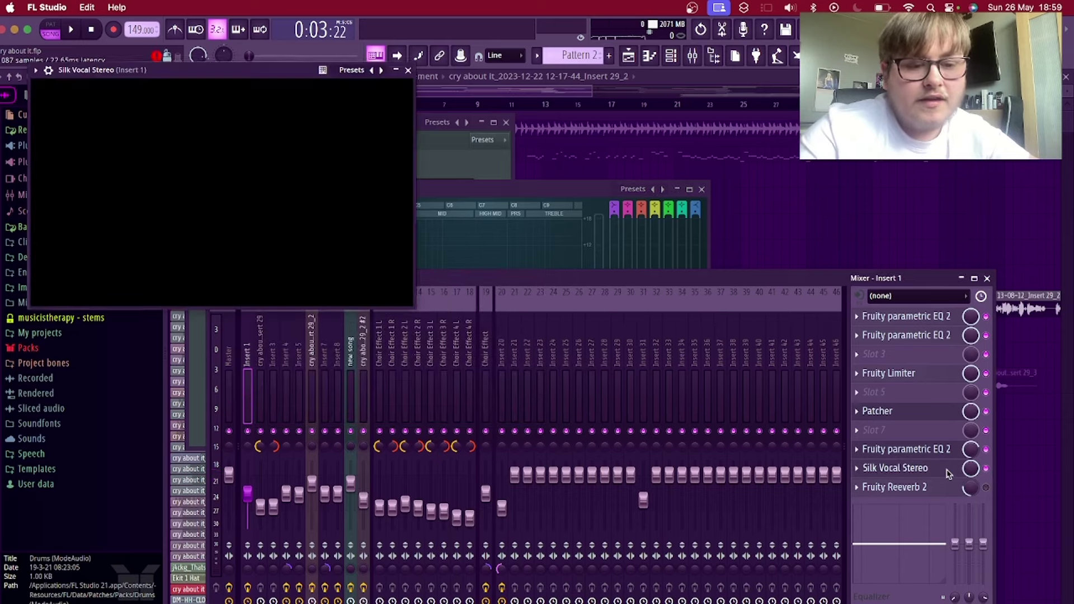
click(507, 123)
click(701, 189)
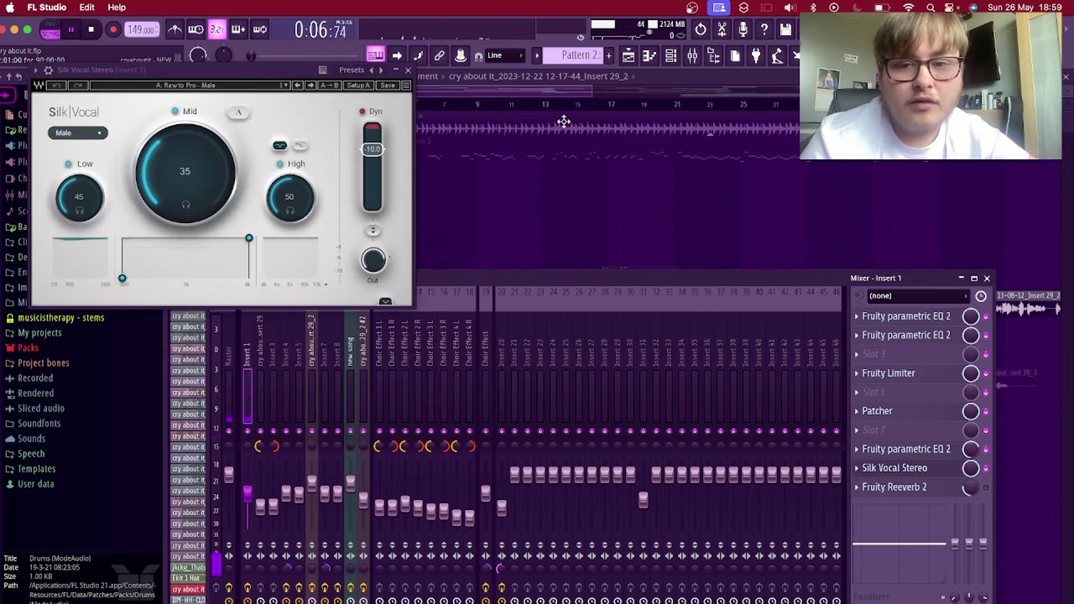
click(409, 70)
key(space)
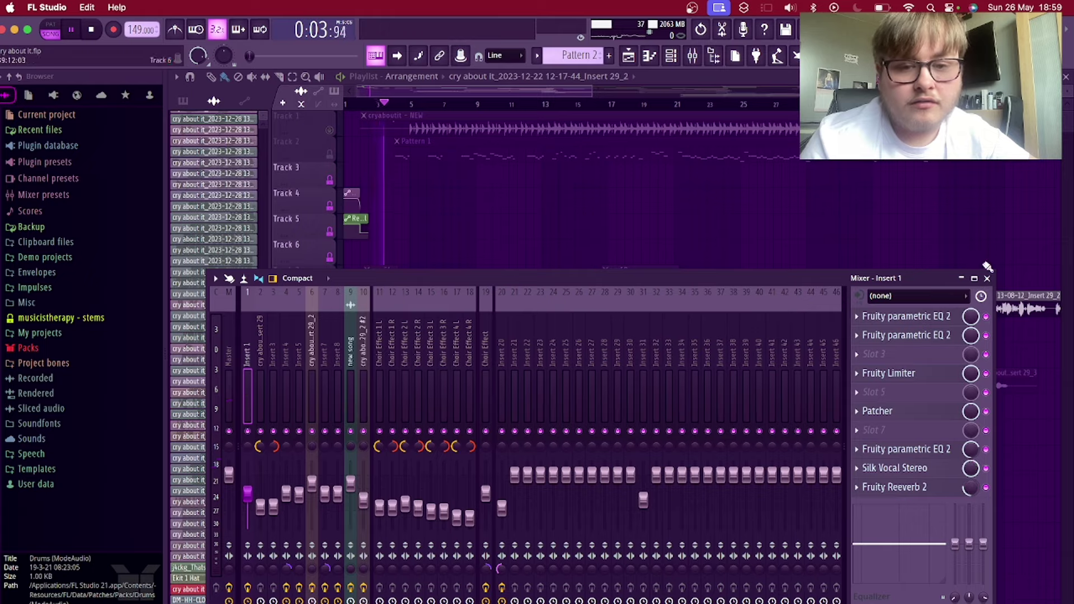
Step: Re-enable Fruity Reeverb 2 on Insert 1, look over its settings and close the mixer
click(939, 495)
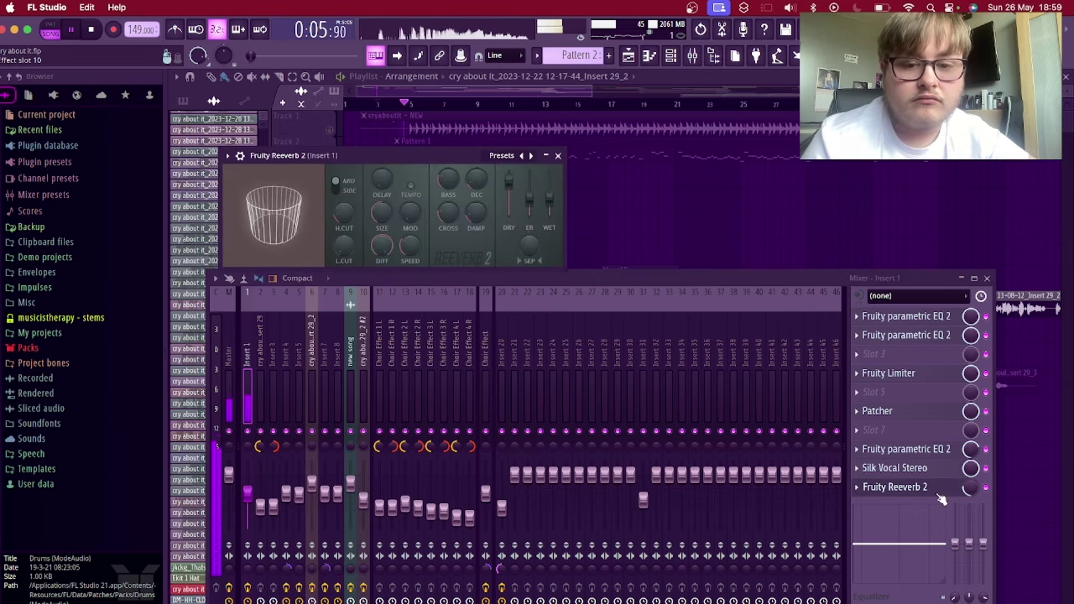
click(939, 494)
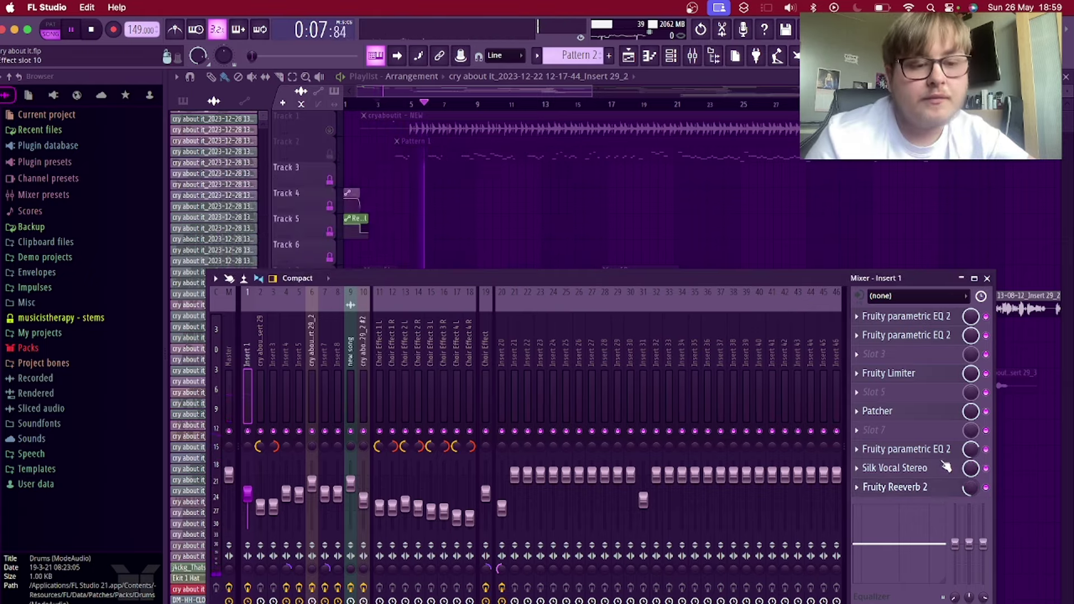
drag(867, 277, 904, 120)
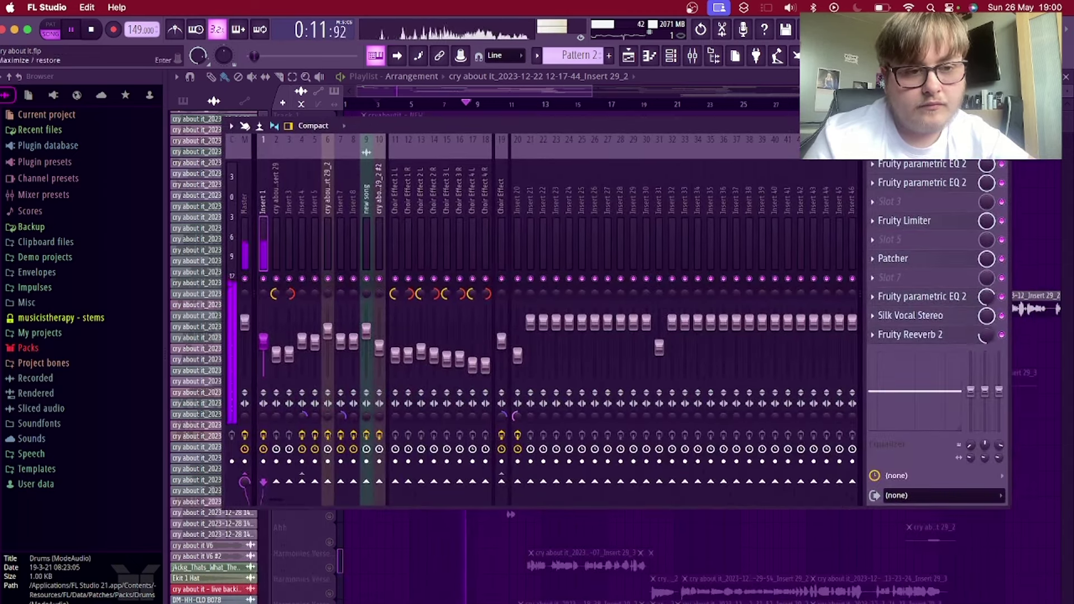
click(1000, 125)
Step: Solo the FX track in the playlist and select mixer track 10 that carries its signal
scroll(547, 332, down, 5)
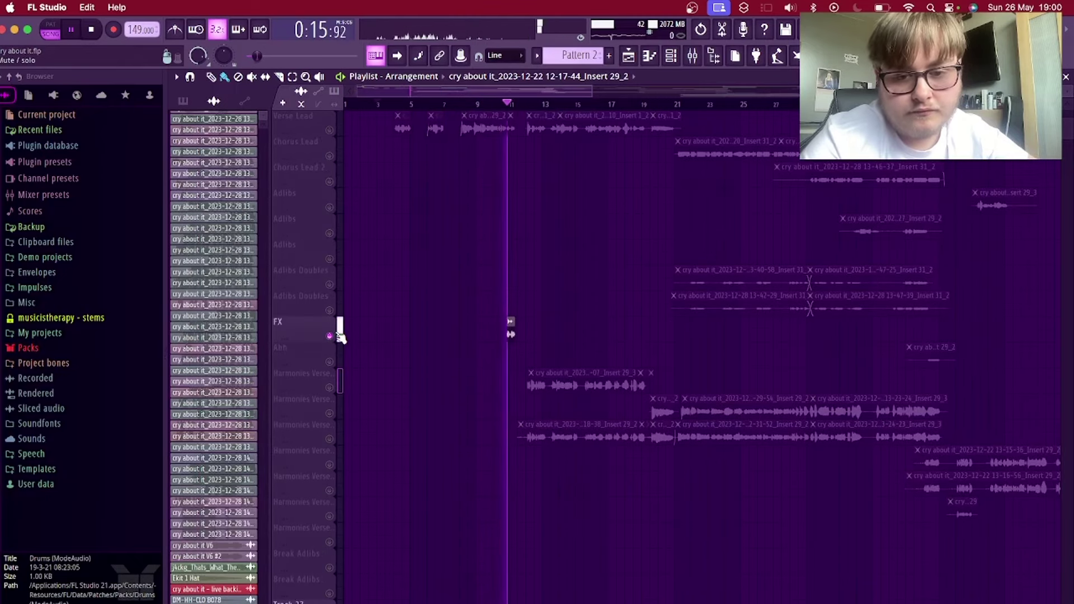
key(F9)
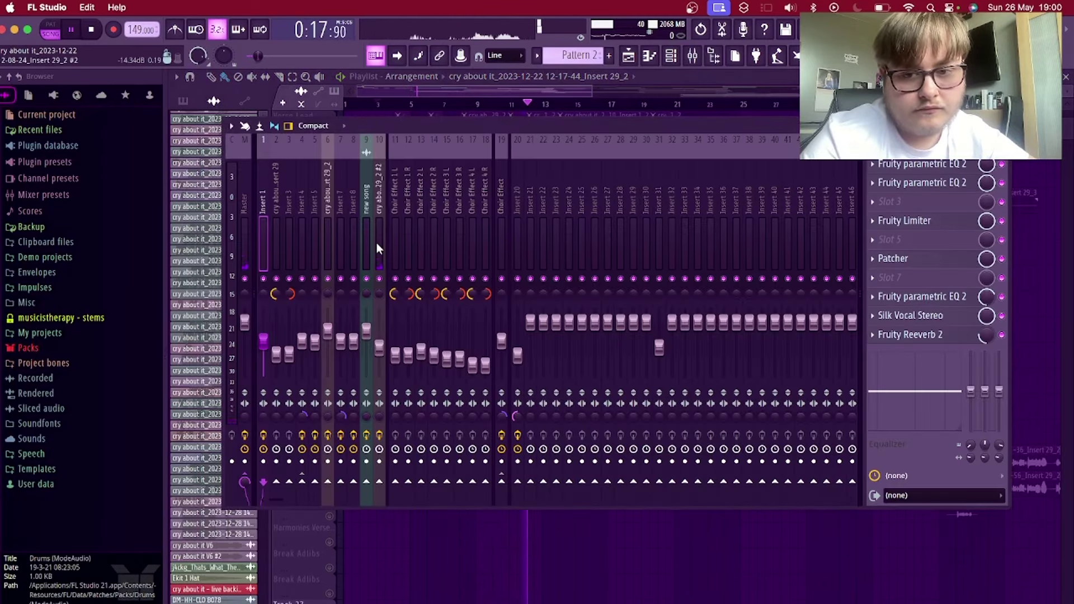
click(378, 244)
Step: Review the FX vocal's Fruity delay bank, Fruity Reeverb 2 and Fruity parametric EQ 2, close the mixer and stop playback
click(924, 280)
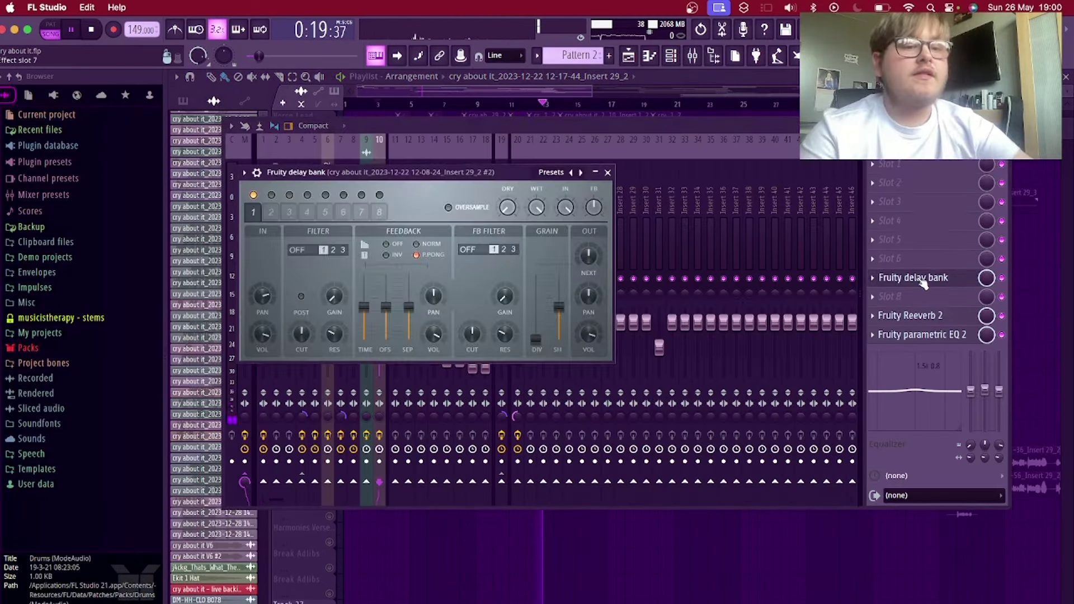
click(920, 316)
click(921, 335)
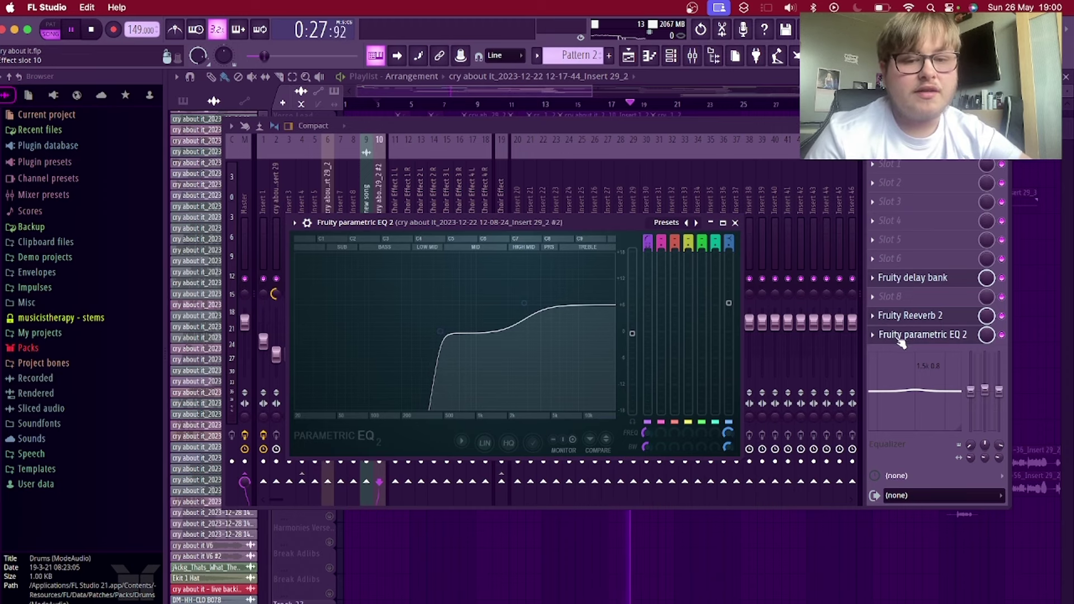
click(965, 335)
key(F9)
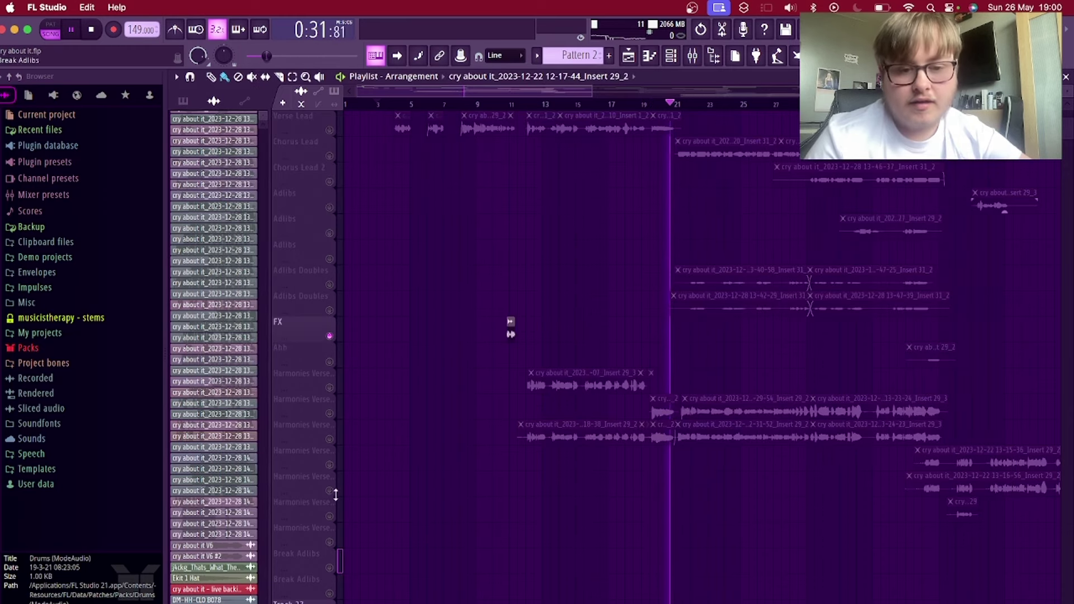
key(space)
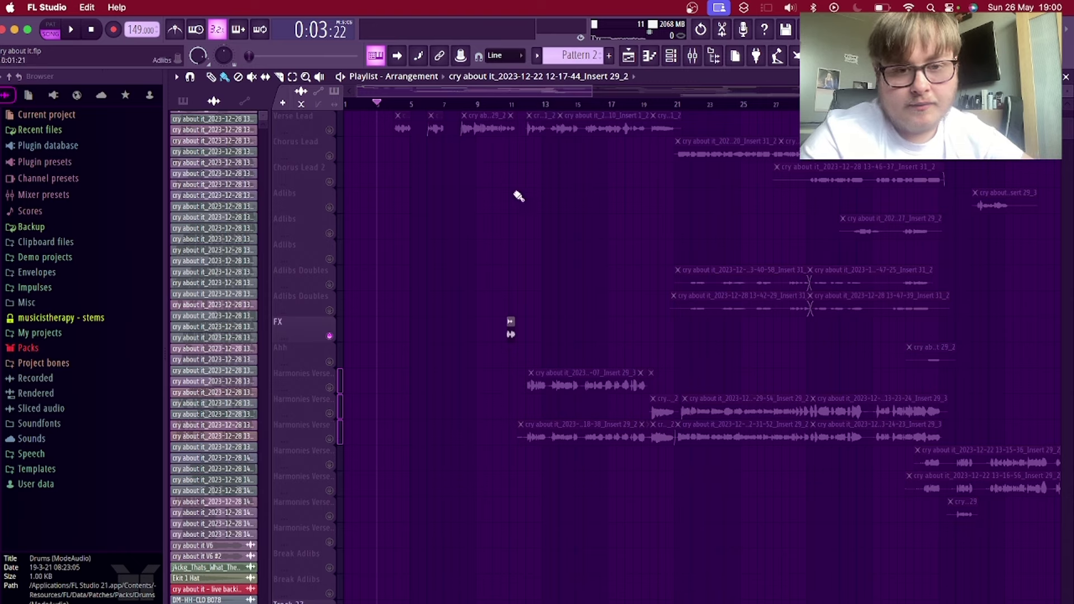
Step: Audition the soloed Chorus Lead from just before bar 21, check Insert 1 in the mixer and close the mixer
click(669, 106)
key(space)
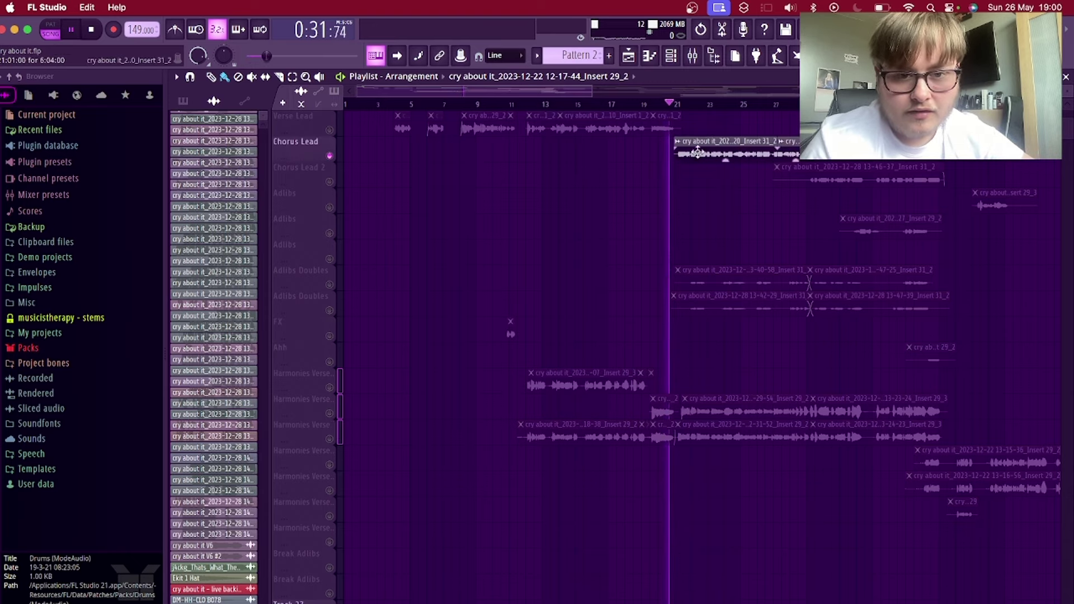
click(693, 57)
click(258, 241)
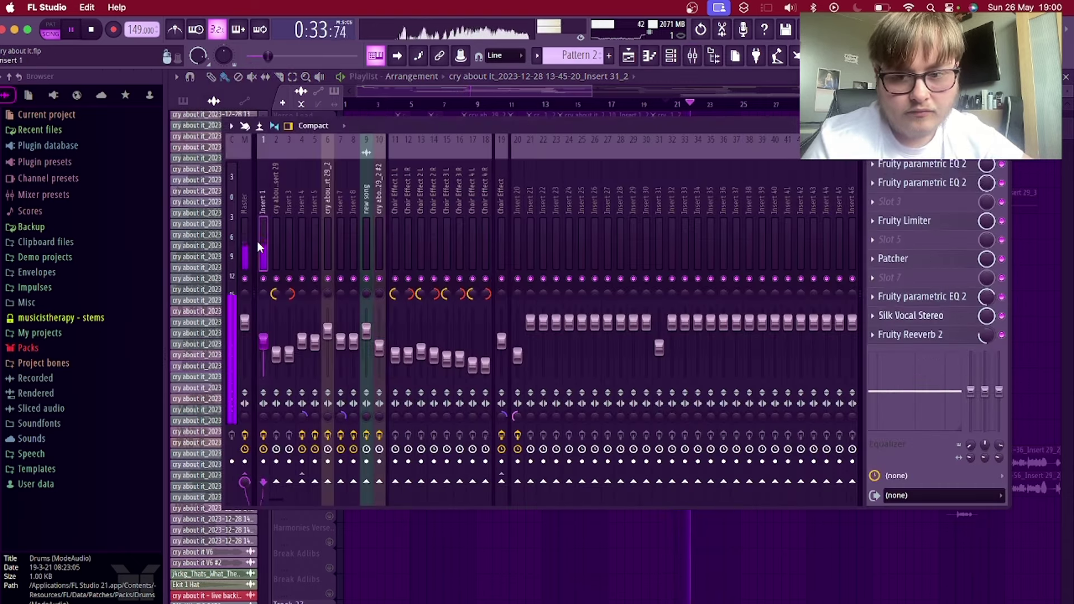
click(283, 512)
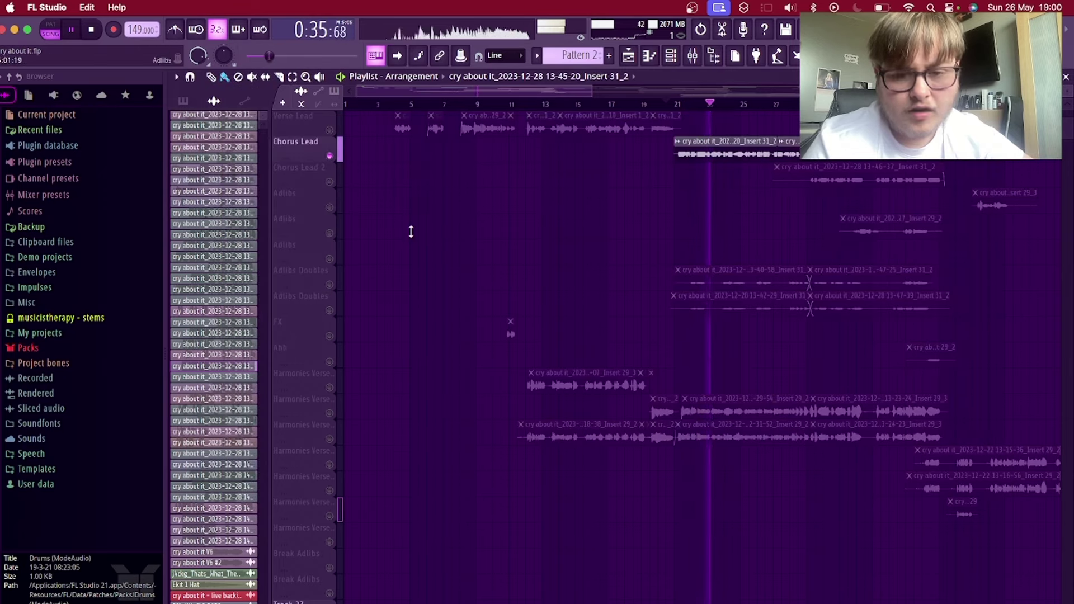
Step: Silence the Chorus Lead tracks and enable the first two Adlibs tracks in the playlist
click(329, 182)
click(329, 207)
click(329, 233)
click(330, 181)
click(330, 156)
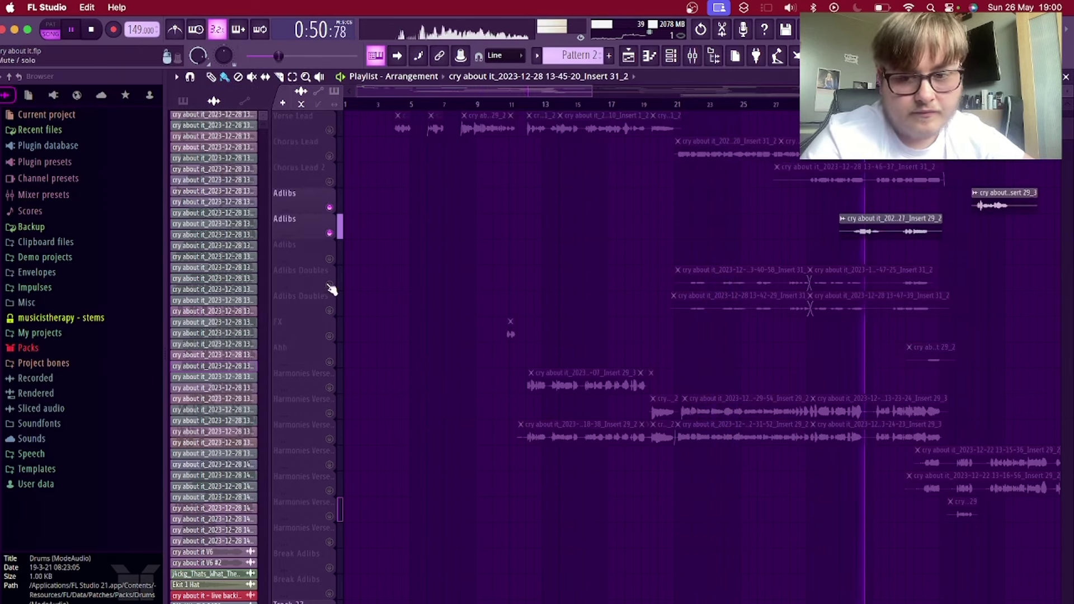
Step: Enable both Adlibs Doubles tracks, the Ahh track and the first three Harmonies Verse tracks alongside the Adlibs
click(330, 284)
click(329, 310)
click(330, 387)
click(330, 413)
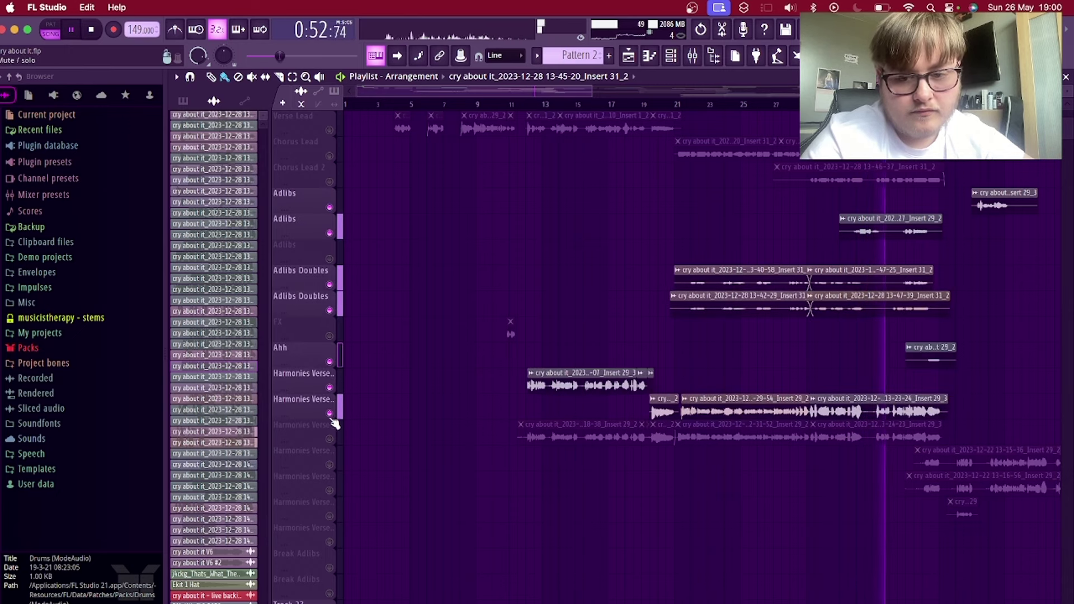
click(329, 439)
Step: Play the backing vocals from bar 13, then from about bar 19 leading into the chorus
click(547, 104)
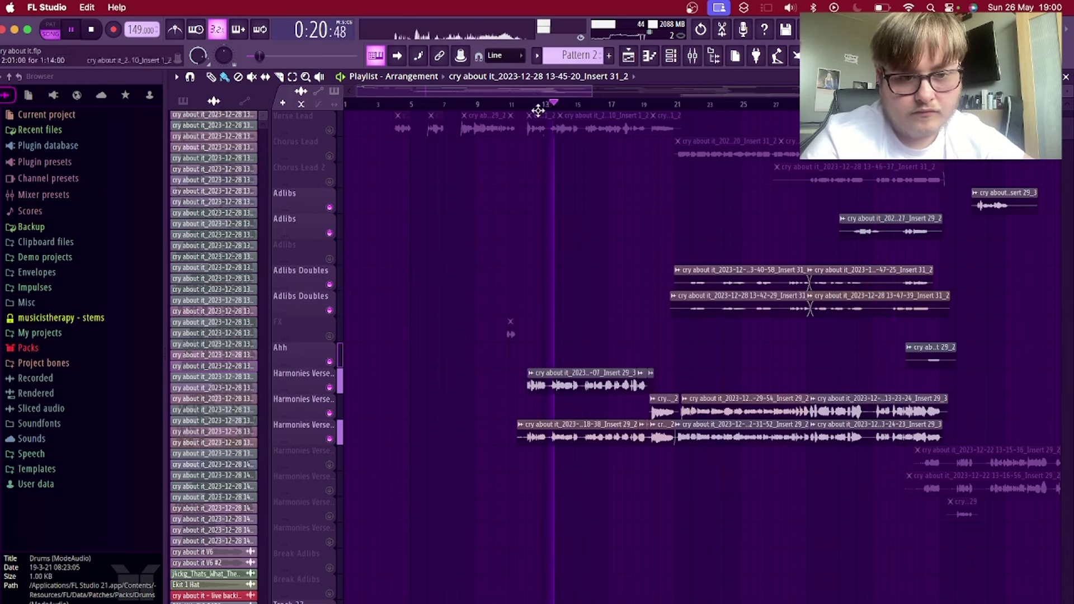
click(648, 104)
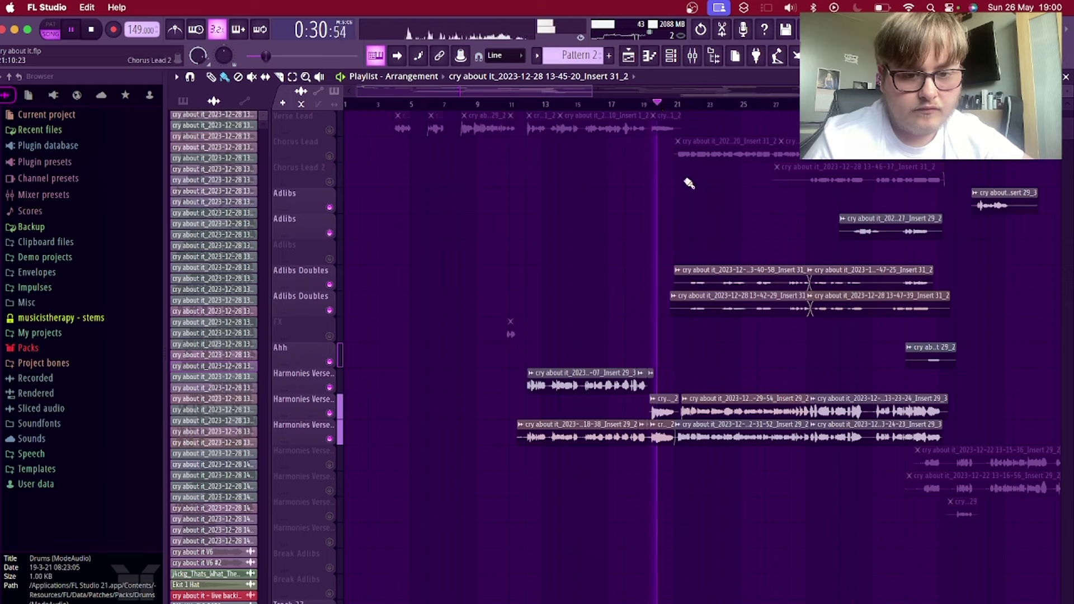
scroll(660, 191, right, 3)
scroll(661, 190, down, 1)
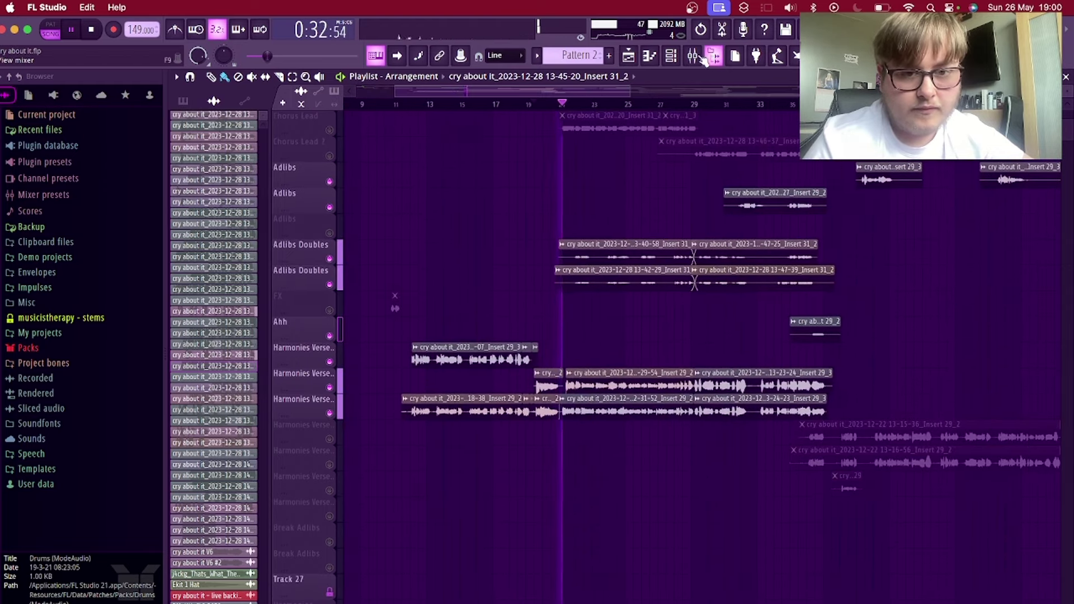
Step: Open the mixer and compare the effect chains and levels of Insert 4 and Insert 5 during the chorus
click(693, 56)
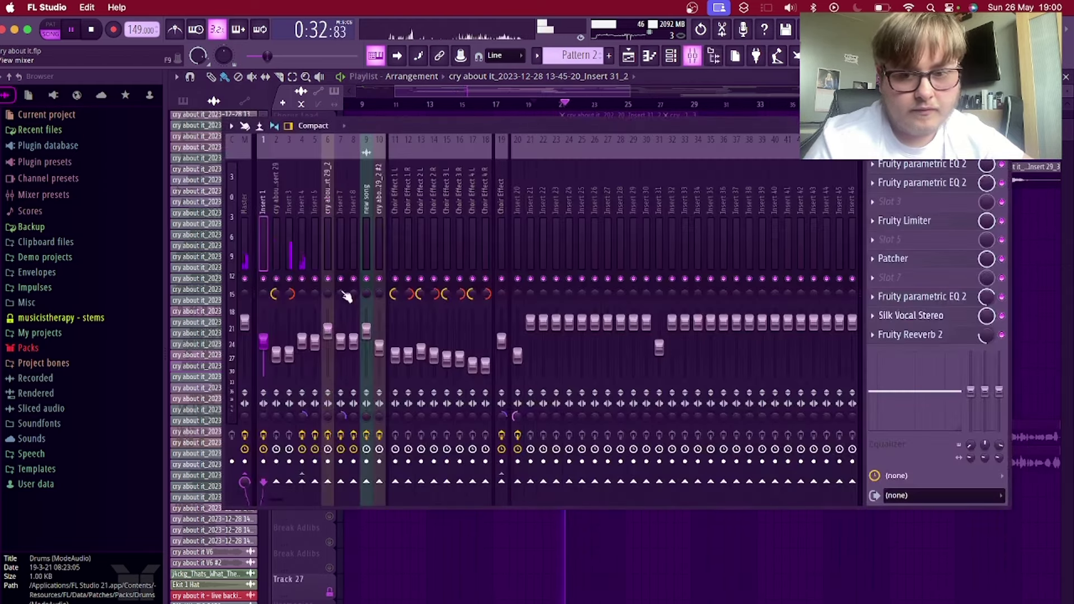
click(315, 250)
click(299, 246)
click(313, 244)
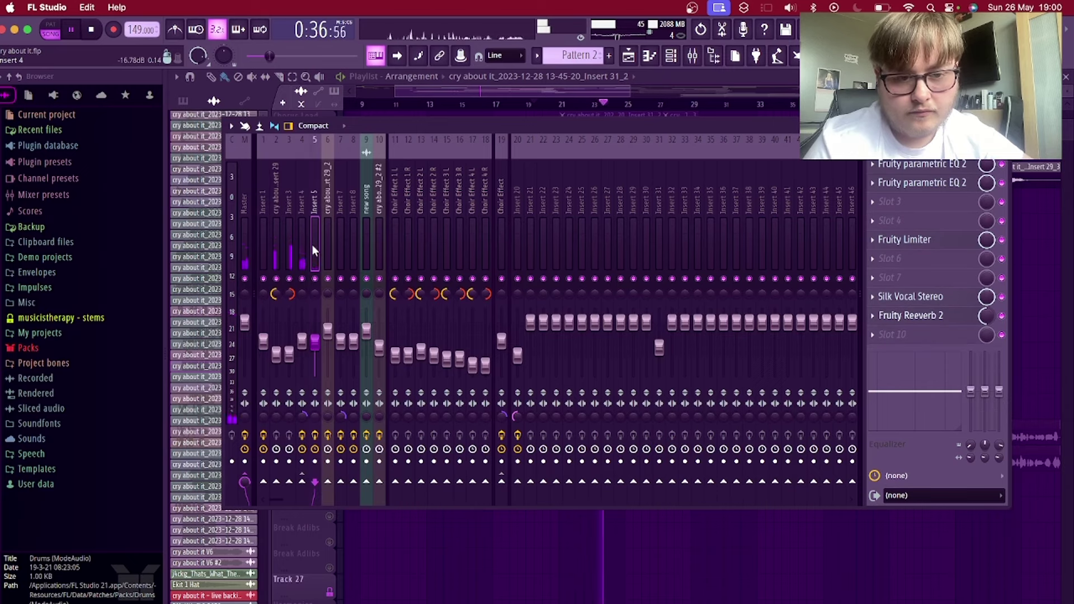
click(302, 244)
click(311, 244)
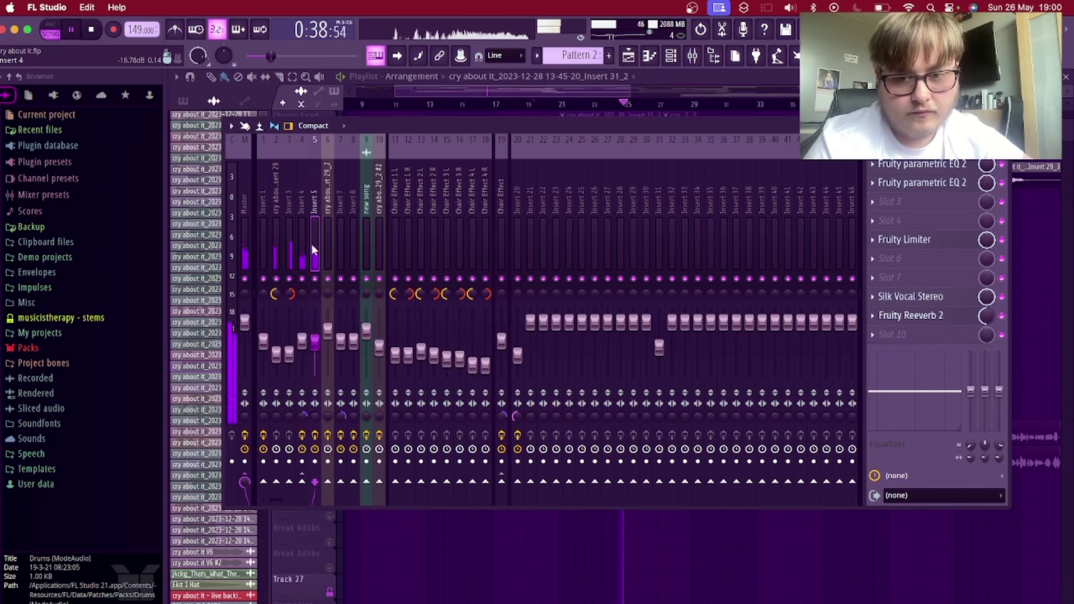
click(303, 244)
click(280, 241)
click(320, 241)
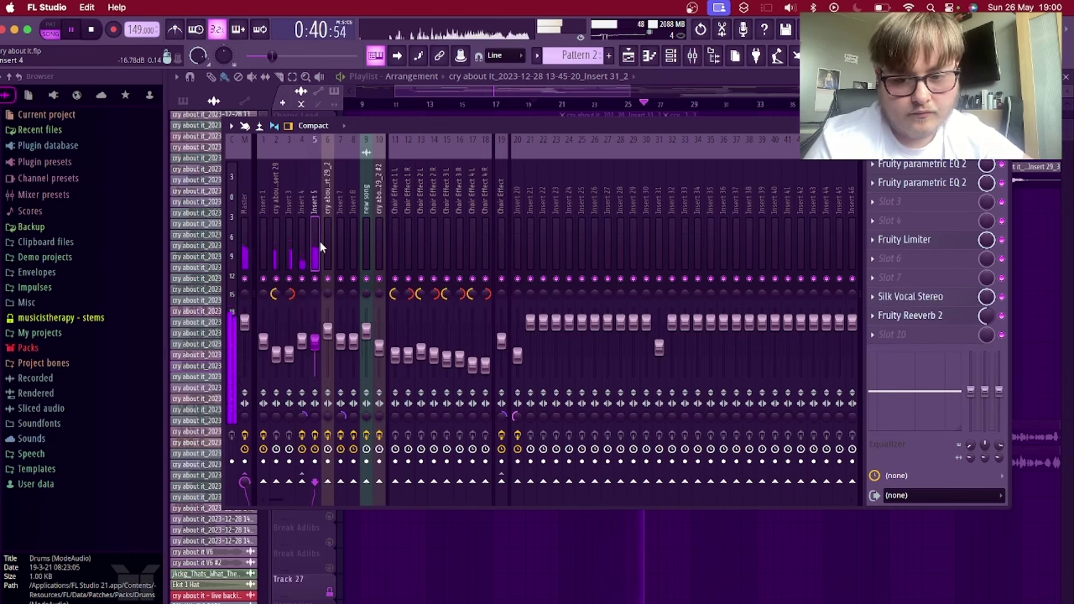
Step: Check mixer tracks 3 and 2 that carry the backing vocals, then close the mixer
click(330, 241)
click(299, 240)
click(290, 239)
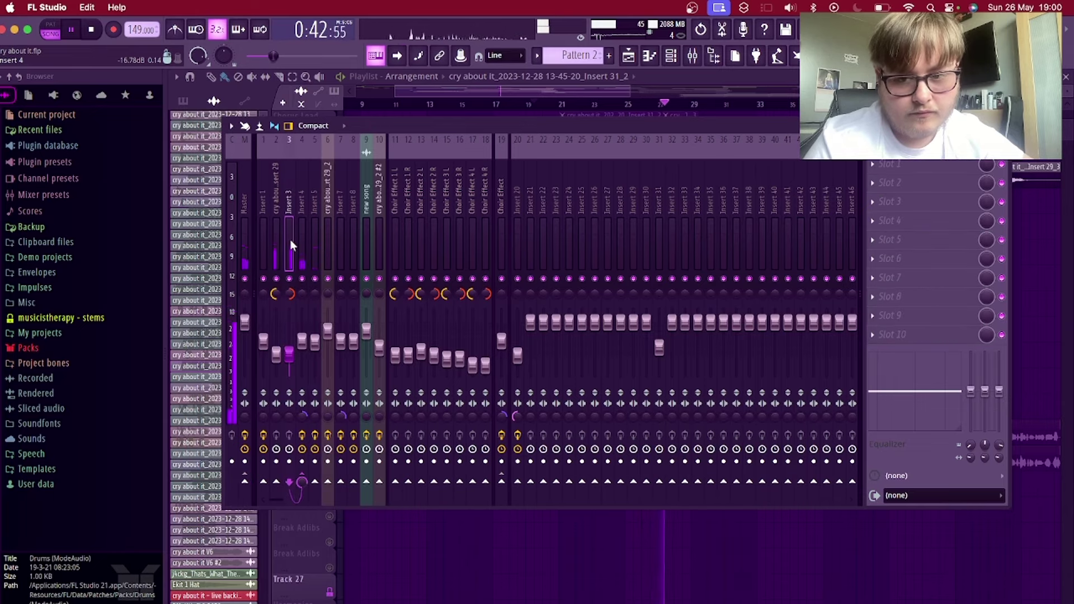
click(280, 239)
key(F9)
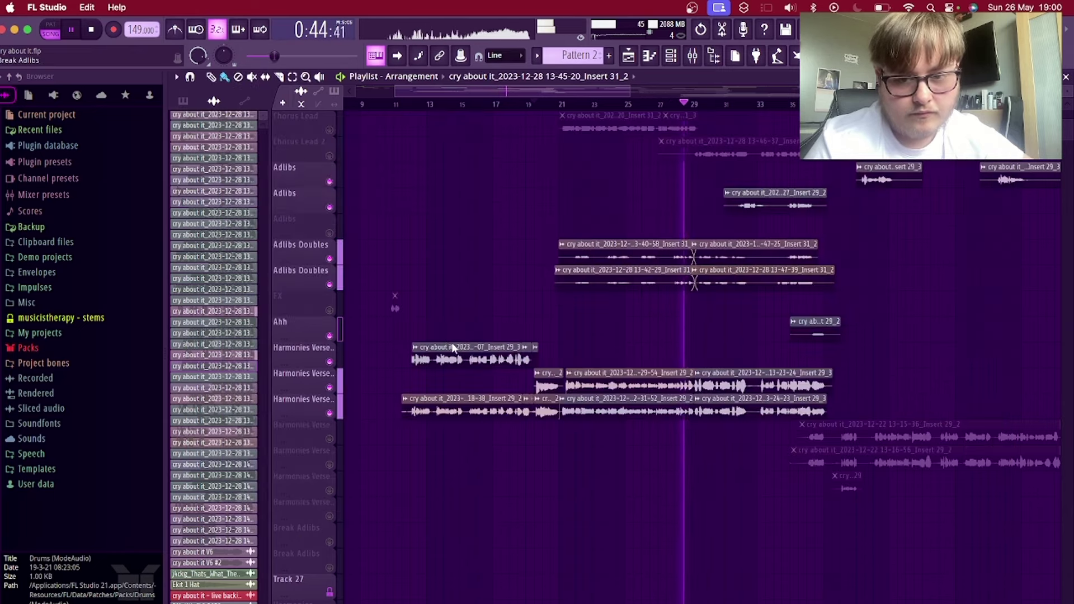
Step: Follow the adlibs, doubles and harmonies through the rest of the chorus and glance at their mixer levels
scroll(452, 344, right, 3)
scroll(452, 344, up, 4)
scroll(452, 343, down, 5)
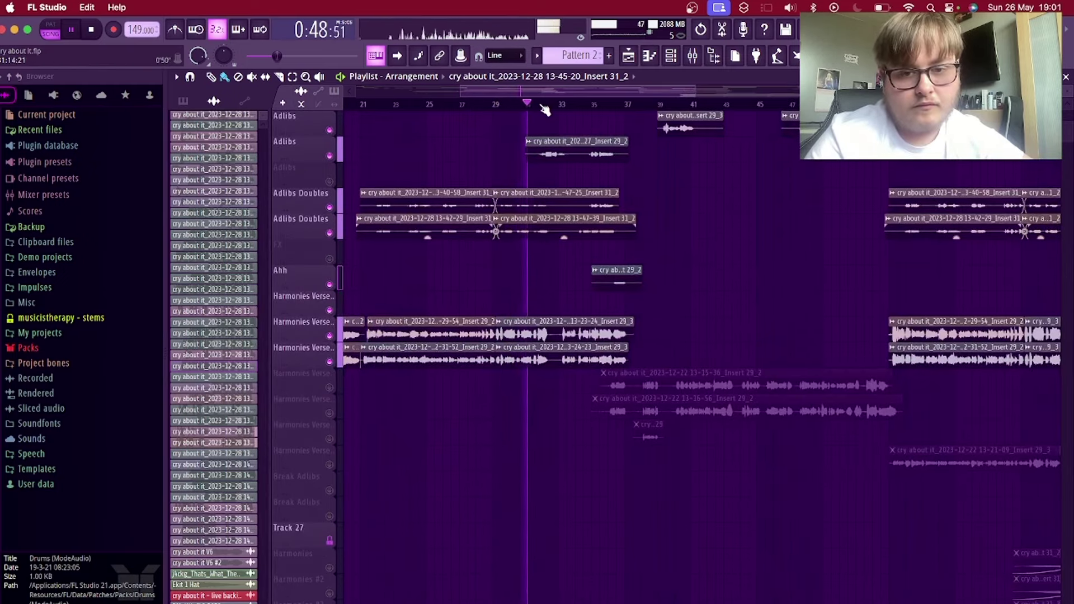
scroll(592, 136, up, 8)
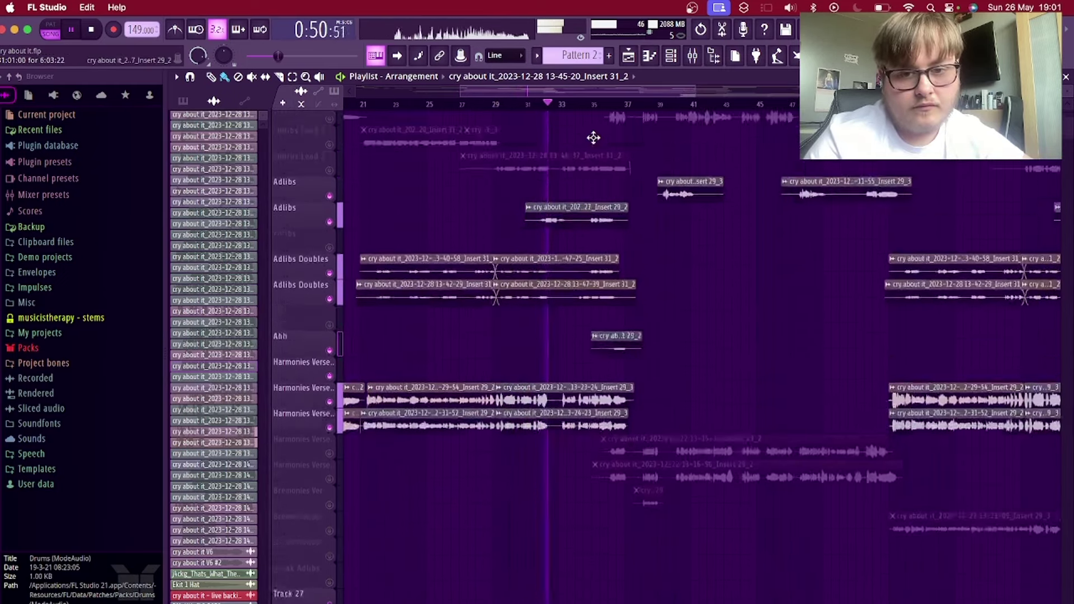
scroll(593, 137, down, 5)
scroll(593, 137, down, 5)
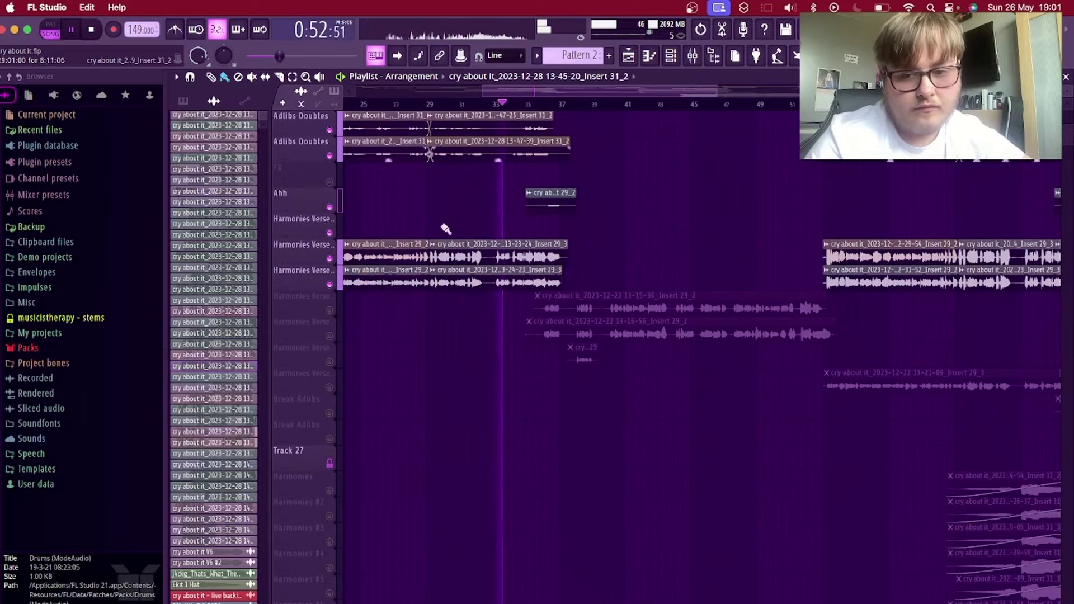
key(F9)
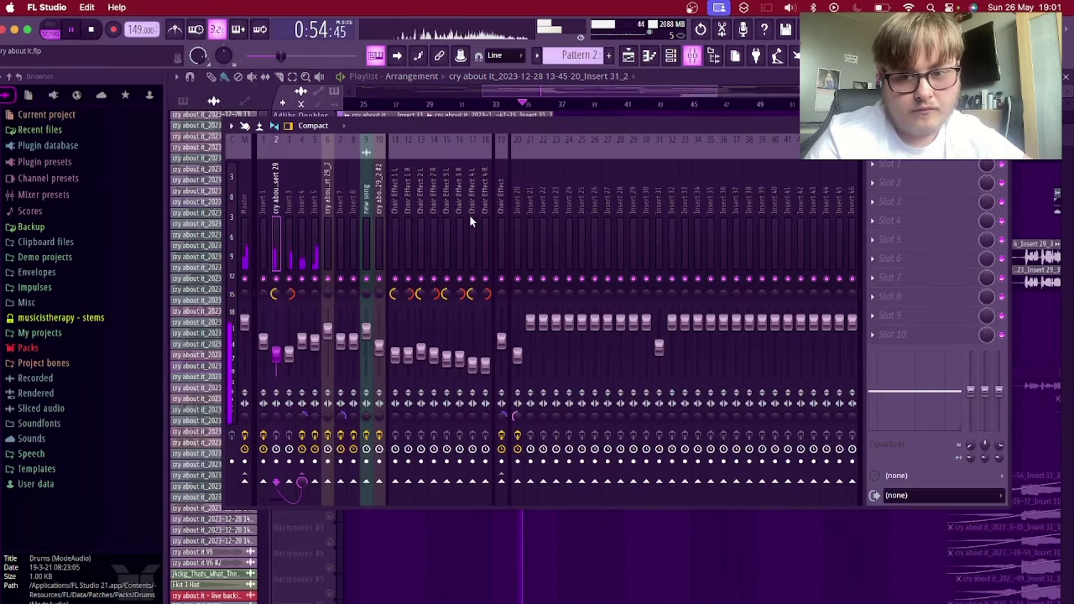
key(F9)
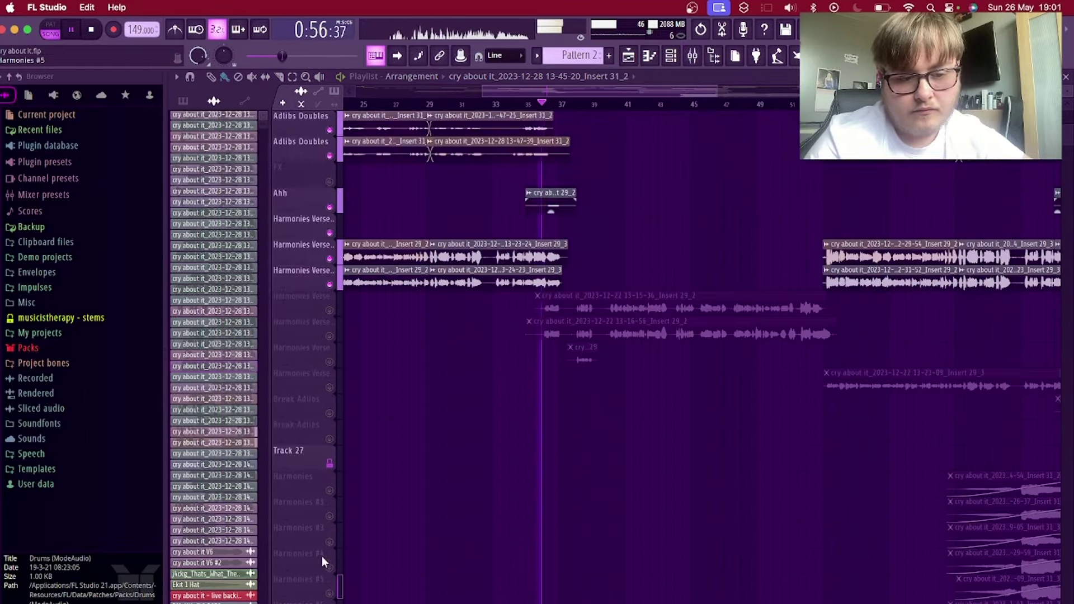
Step: Solo the second verse's three Harmonies Verse tracks and enable the Verse Lead alongside them
scroll(485, 384, up, 1)
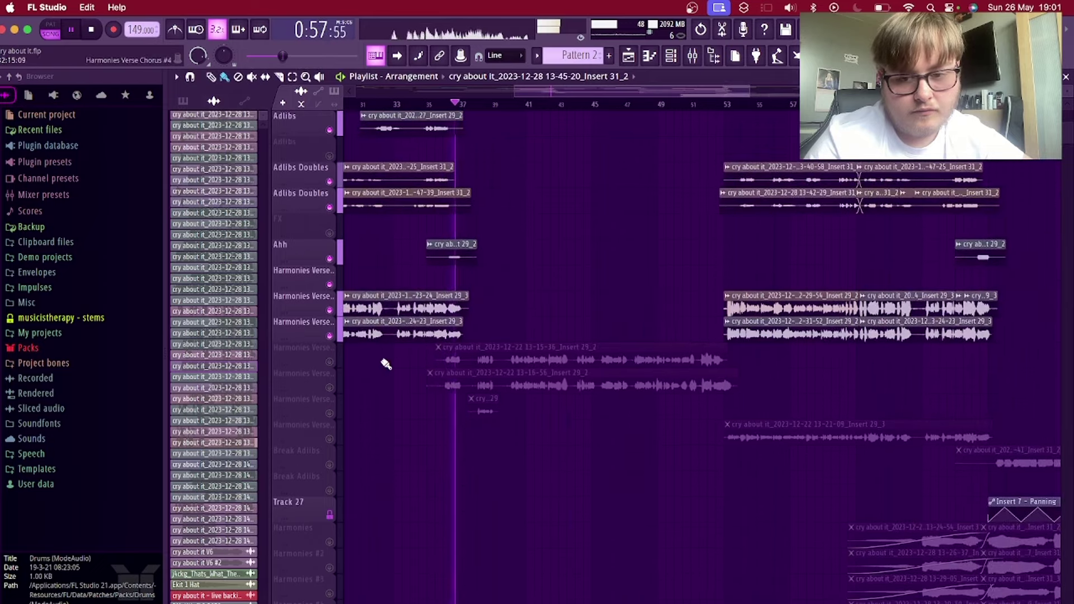
right_click(331, 412)
scroll(532, 271, up, 6)
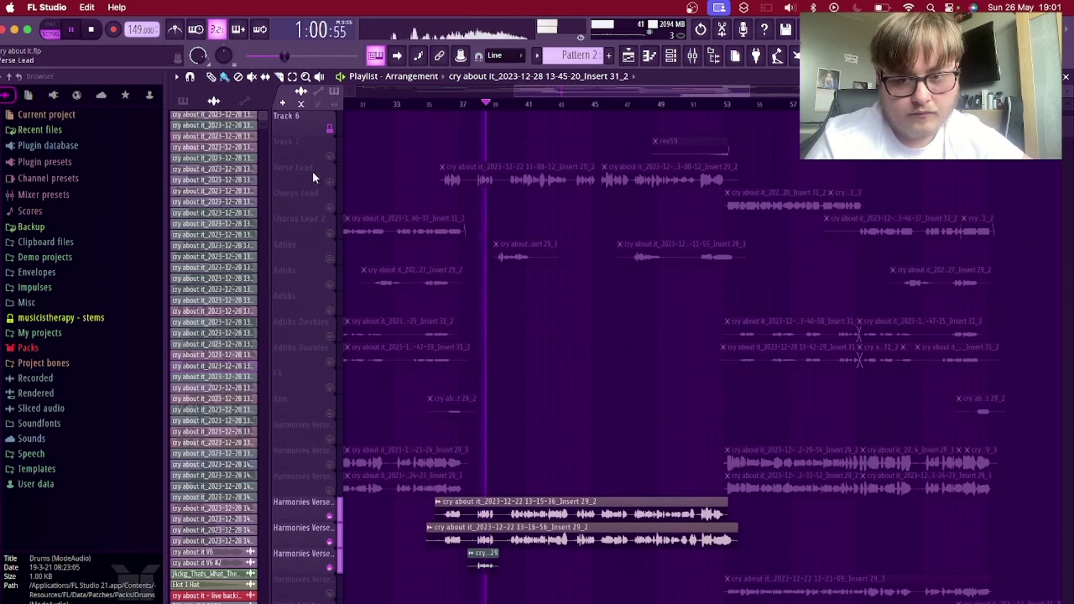
click(329, 182)
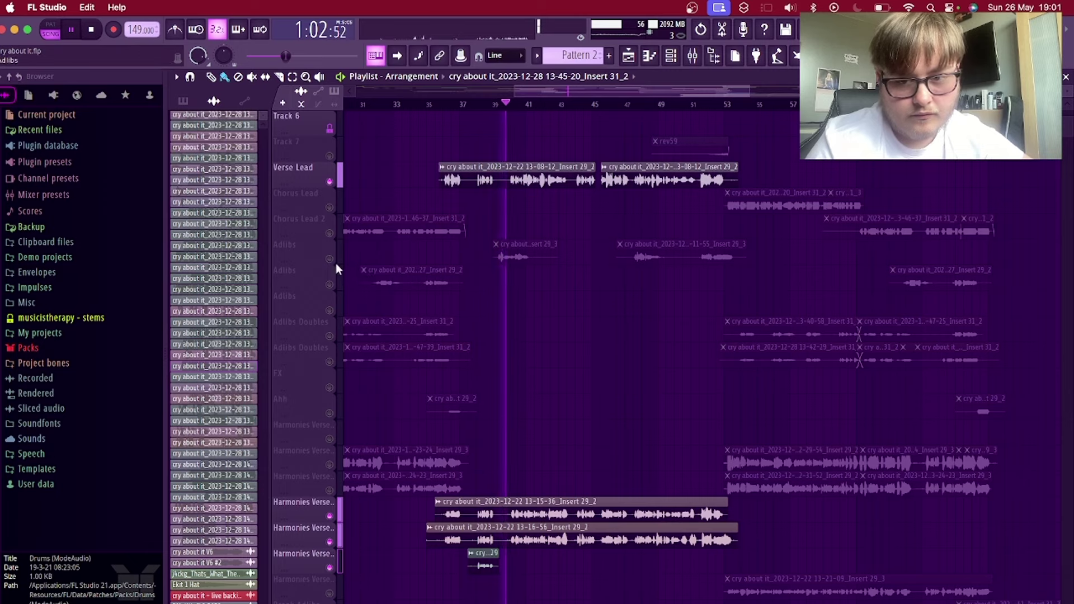
Step: Review Insert 4's Fruity delay bank, Fruity Reeverb 2 and Patcher stereo exciter, then close the mixer
key(F9)
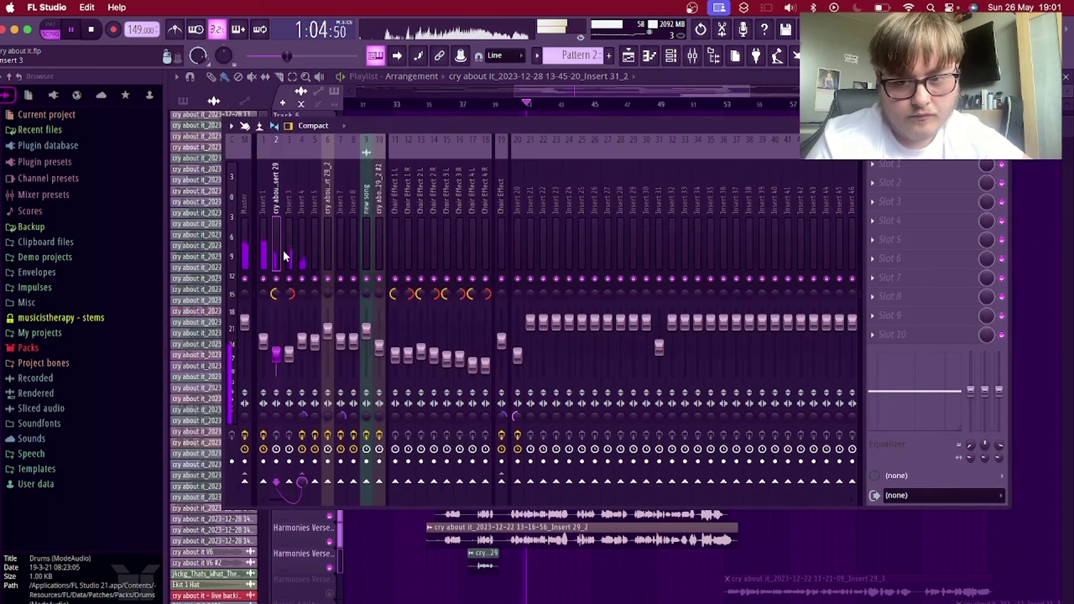
click(301, 251)
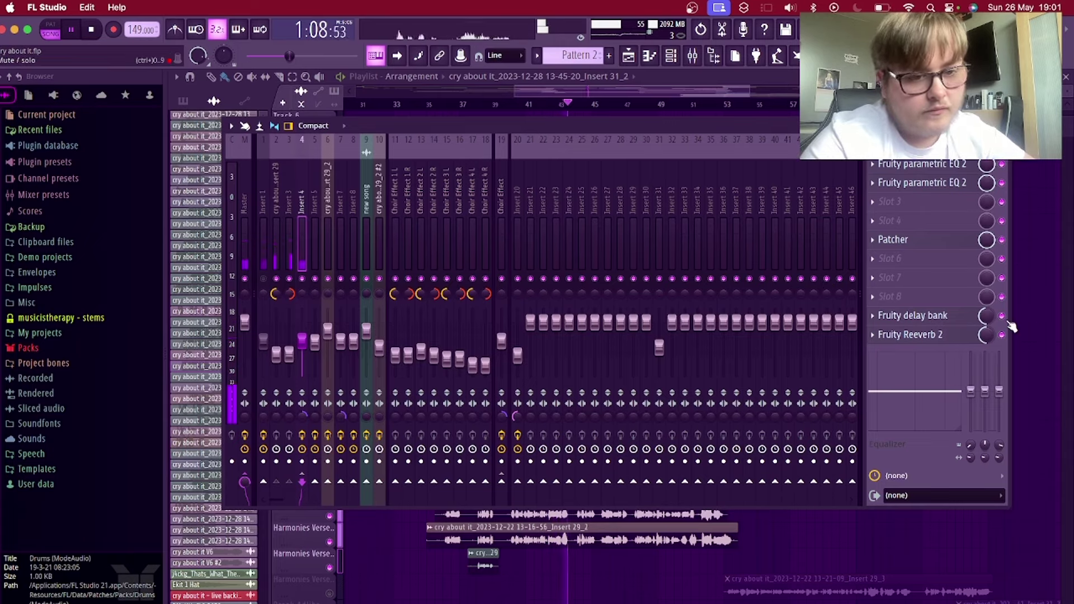
click(965, 322)
click(965, 336)
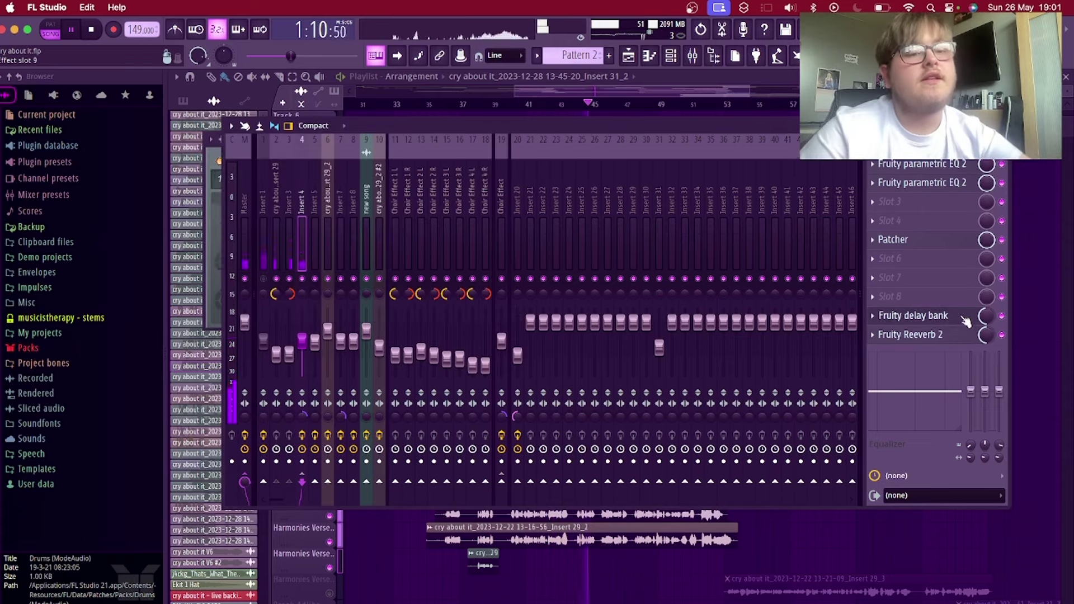
click(899, 240)
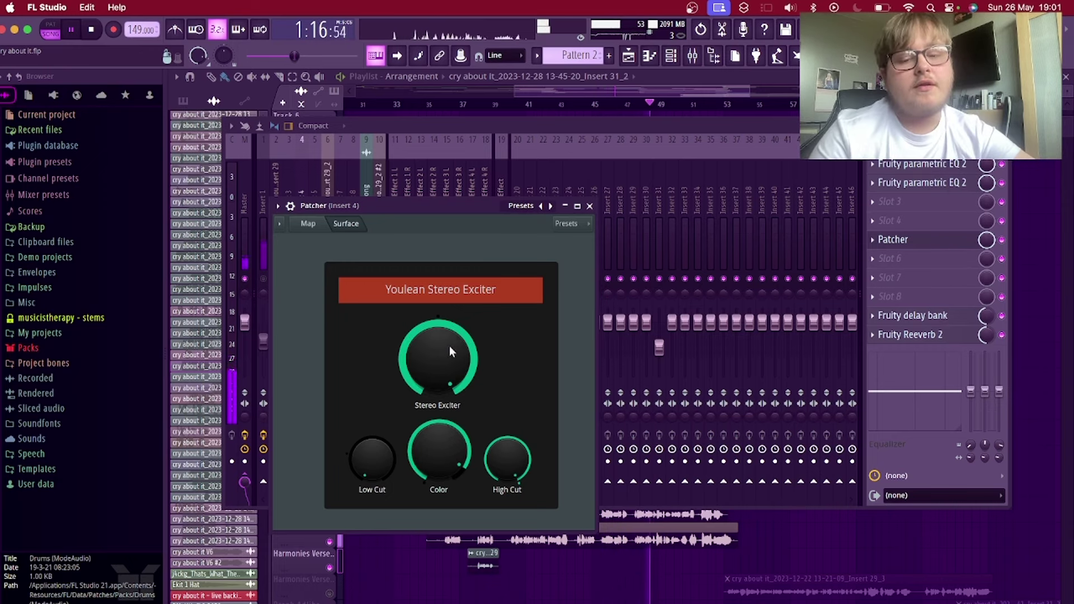
click(591, 207)
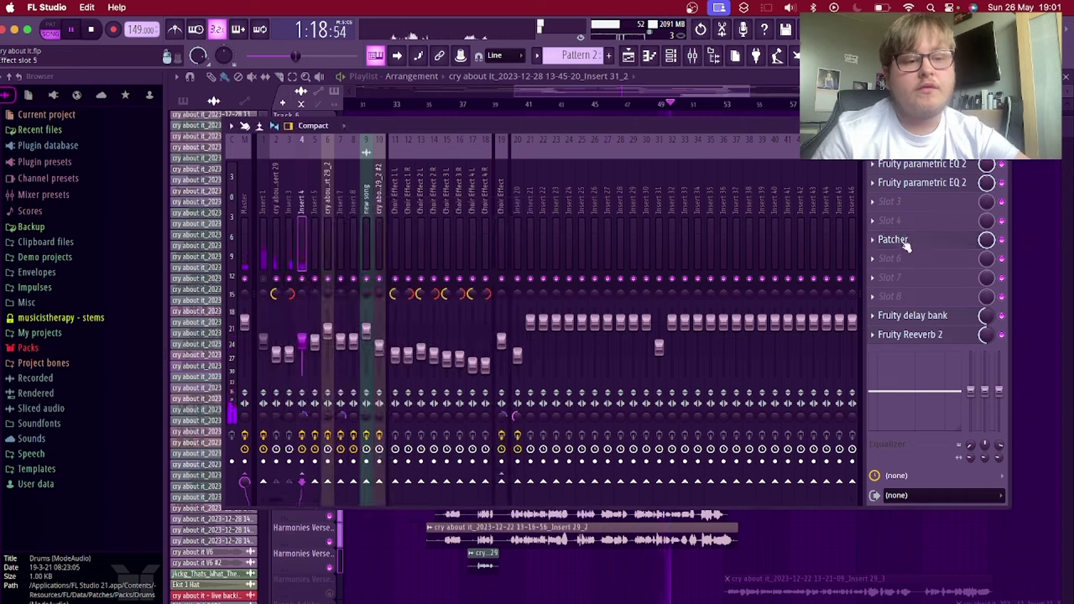
click(313, 532)
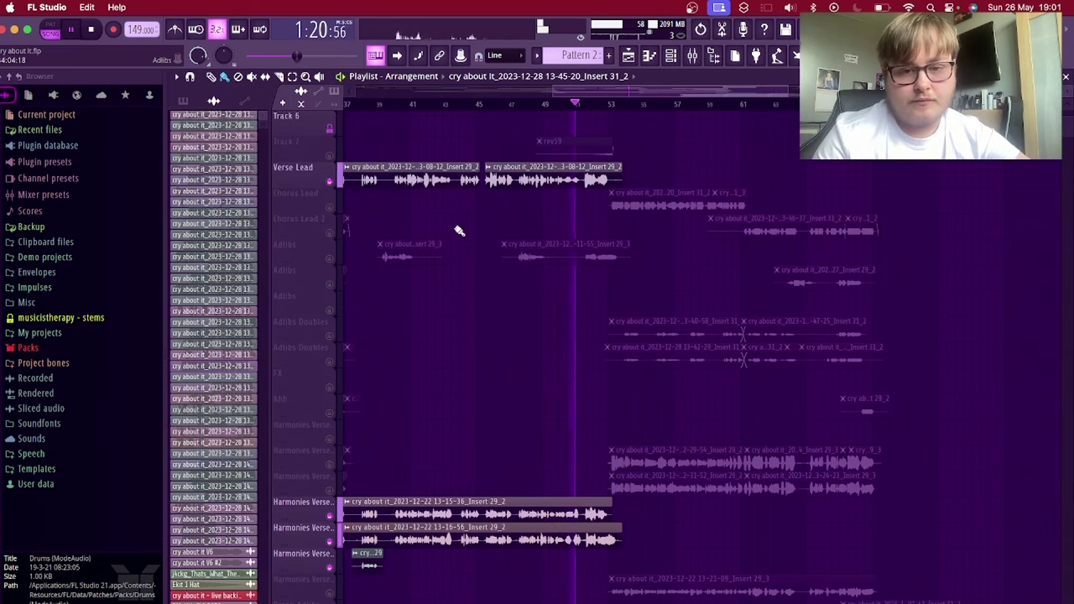
Step: Solo the first Adlibs track and open Fruity Reeverb 2 on its mixer channel, Insert 7
right_click(329, 259)
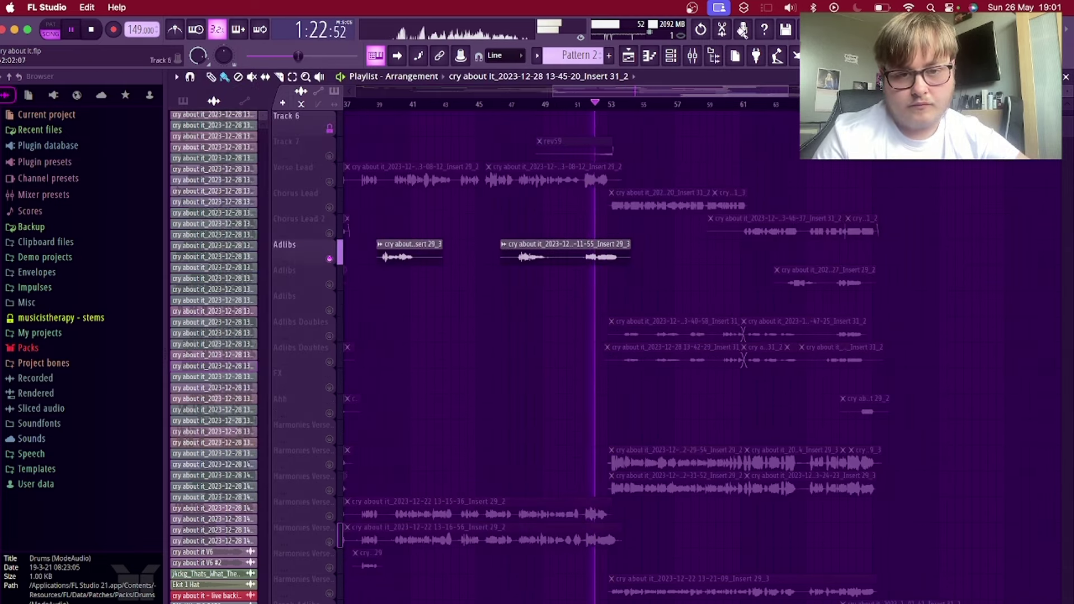
click(692, 55)
click(339, 230)
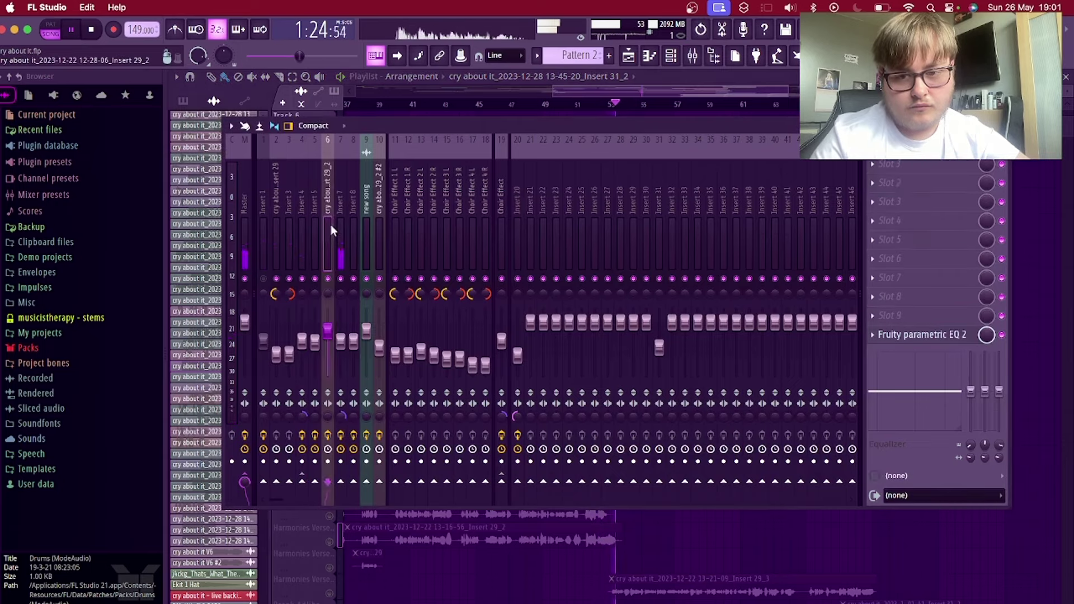
click(950, 337)
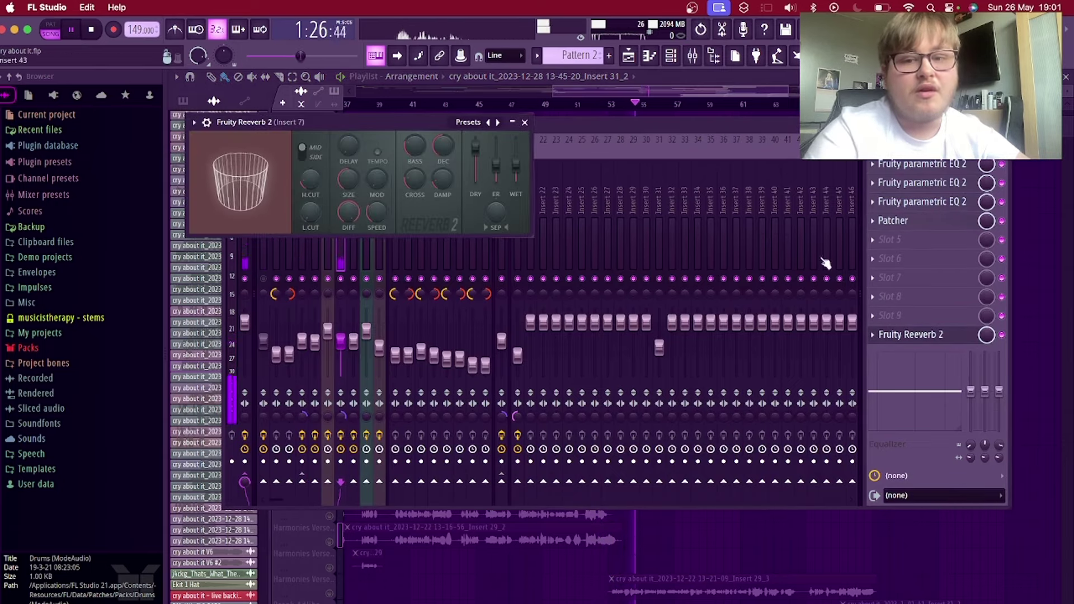
Step: Review the Fruity parametric EQ 2 curves on Insert 7 and close the mixer
click(949, 184)
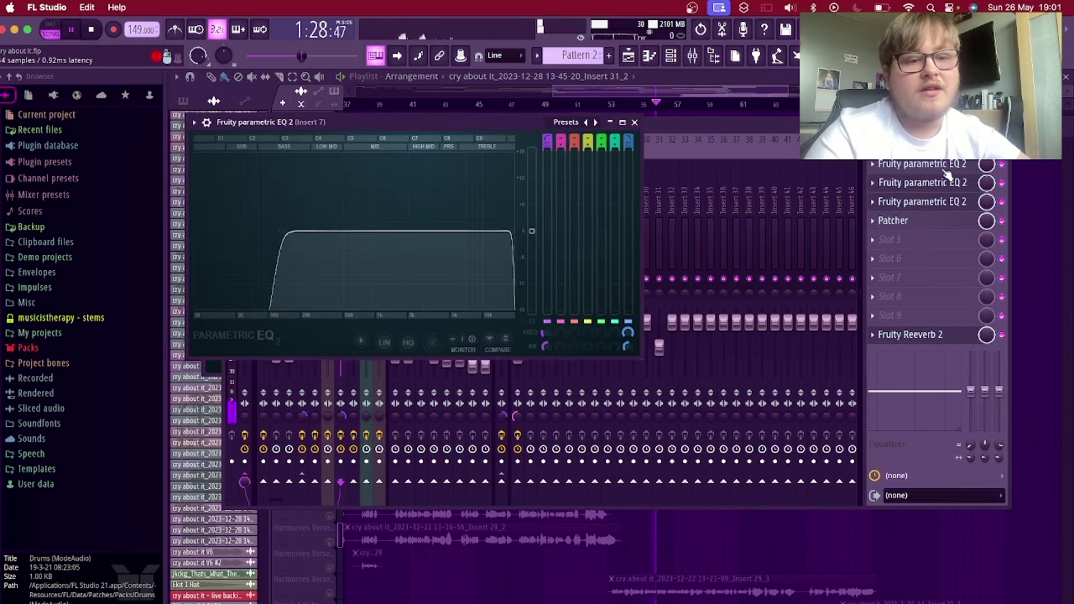
click(945, 169)
click(944, 183)
click(944, 198)
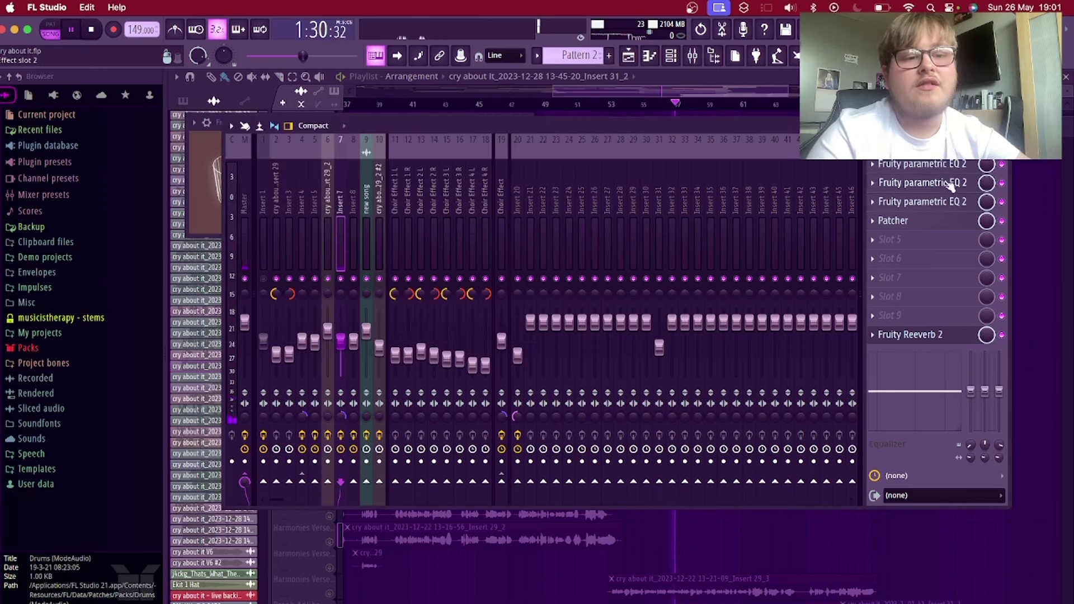
click(952, 185)
click(953, 166)
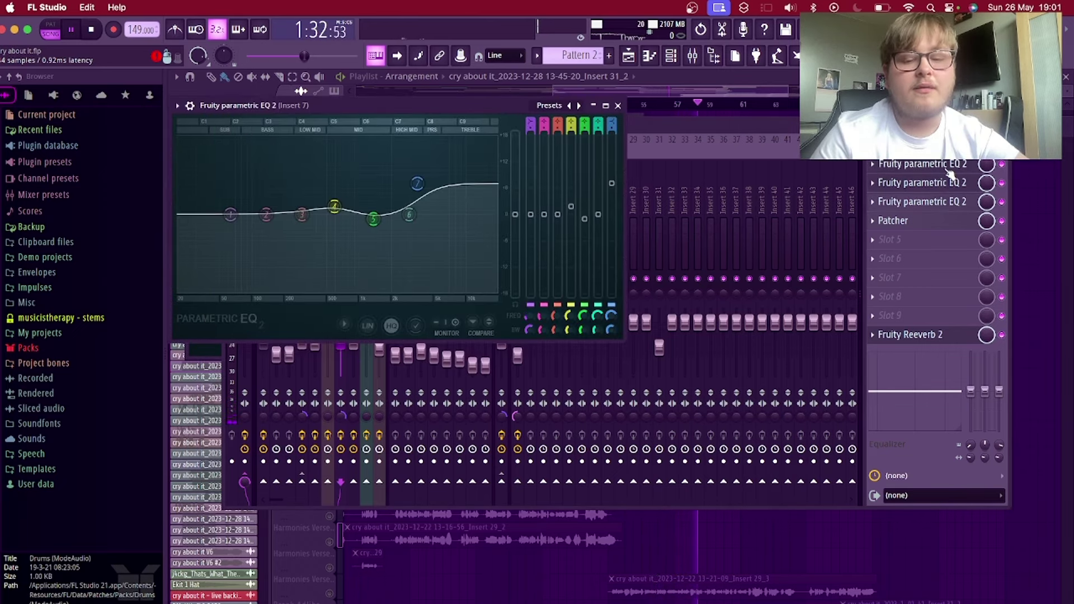
click(949, 171)
click(1001, 125)
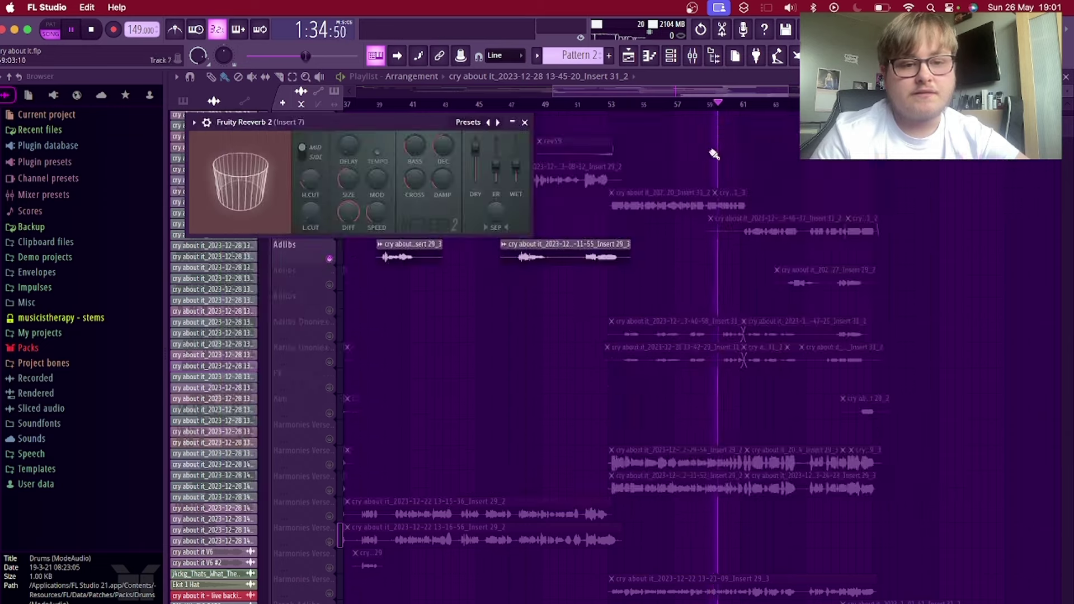
Step: Close Fruity Reeverb 2 and solo the stacked Harmonies tracks, from Harmonies through Harmonies #8
scroll(715, 154, right, 3)
click(526, 122)
scroll(333, 288, down, 15)
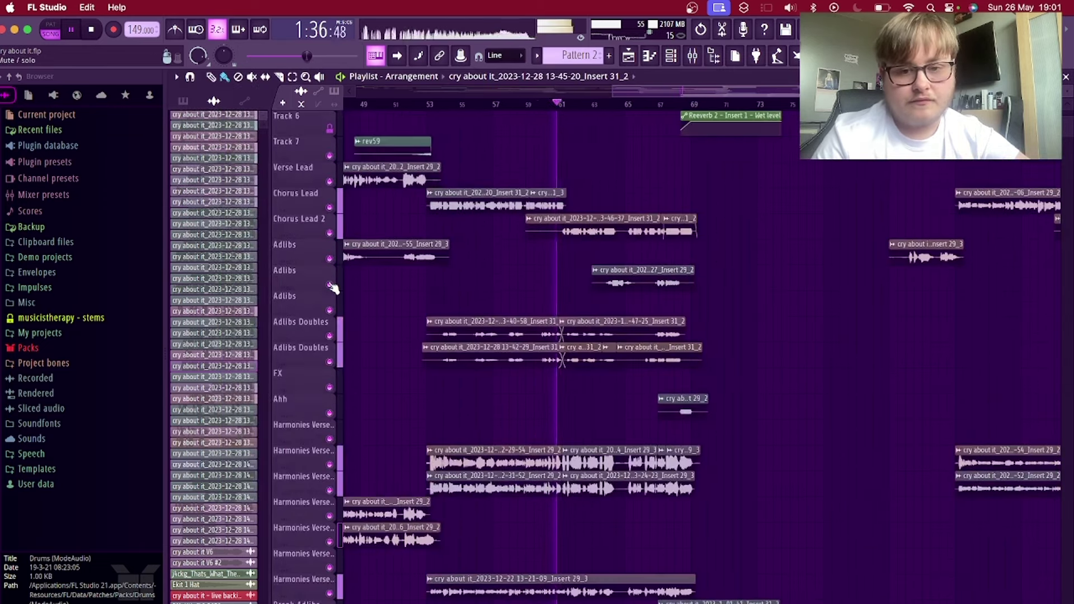
scroll(349, 247, up, 5)
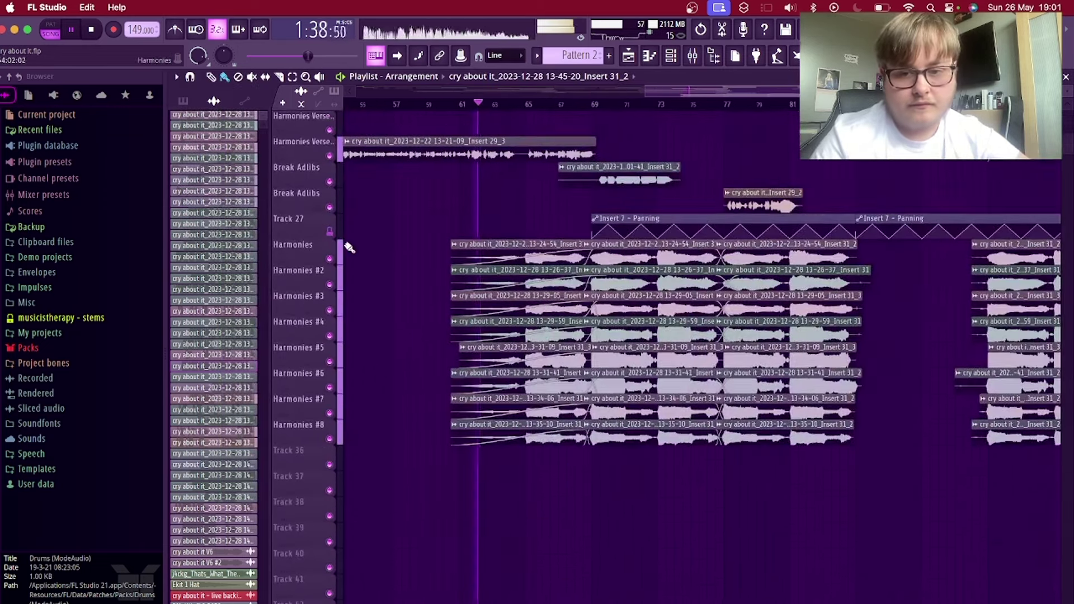
right_click(331, 439)
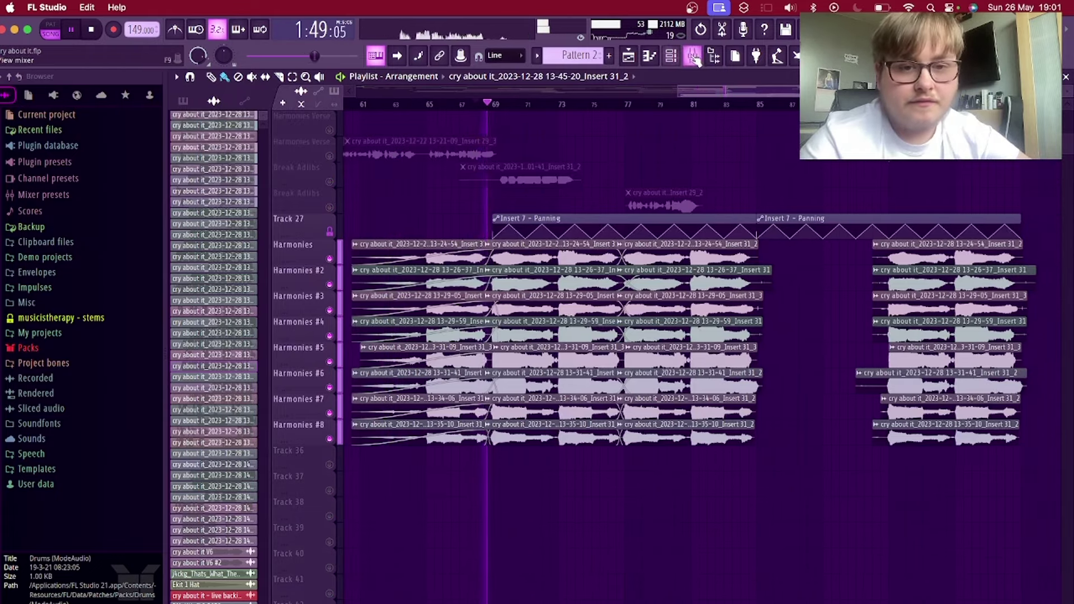
Step: Select the Choir Effect mixer channel and review its Fruity Reeverb 2 settings
key(F9)
click(501, 246)
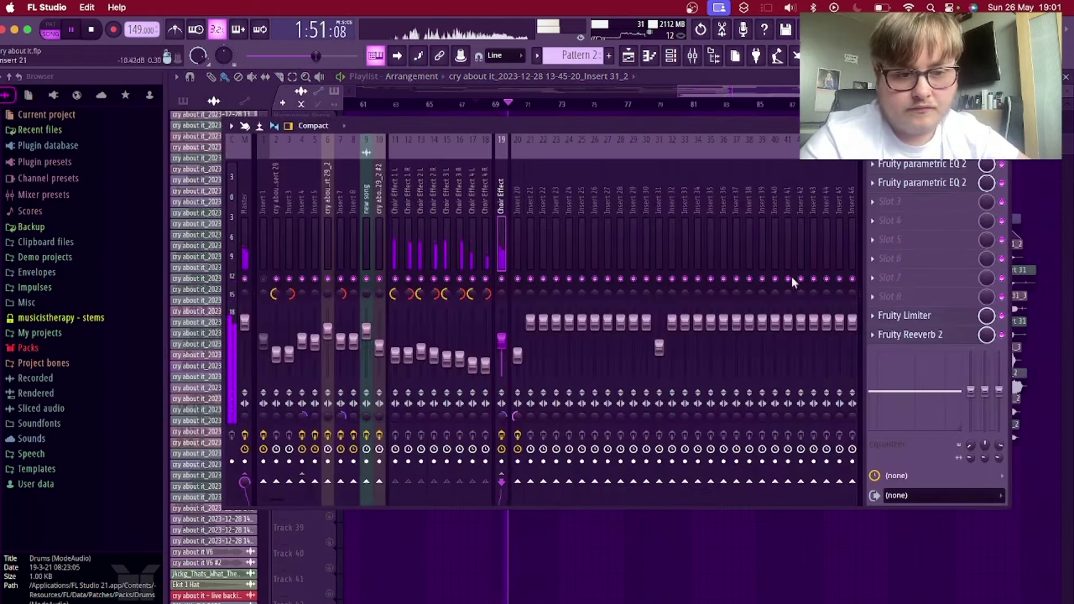
click(918, 335)
click(917, 335)
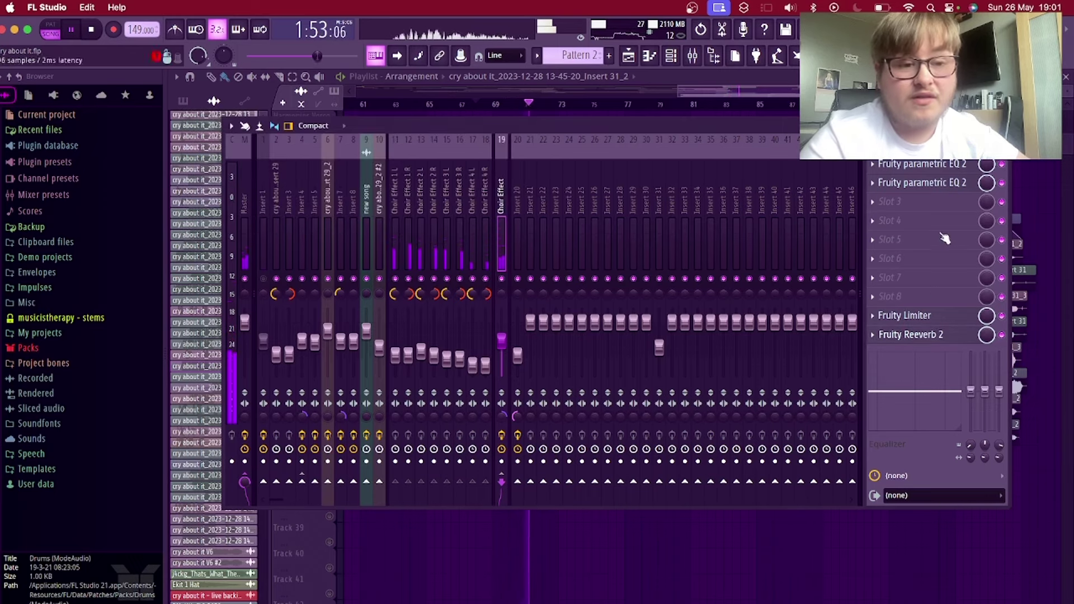
click(918, 335)
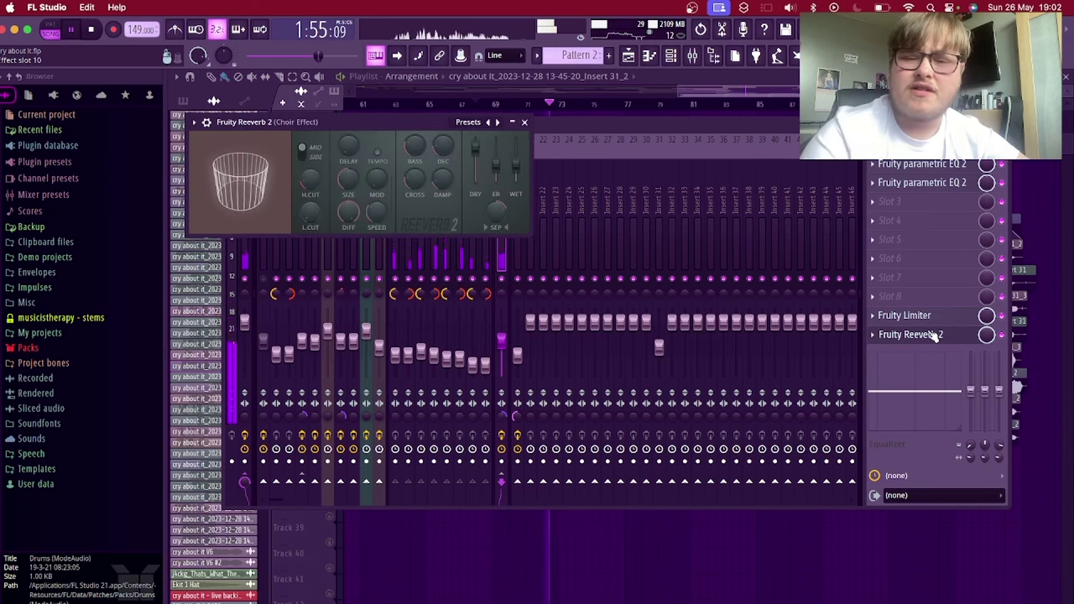
click(934, 334)
Step: Review the second Fruity parametric EQ 2 on the Choir Effect channel, checking its deep mid-range cuts, and close it
click(971, 186)
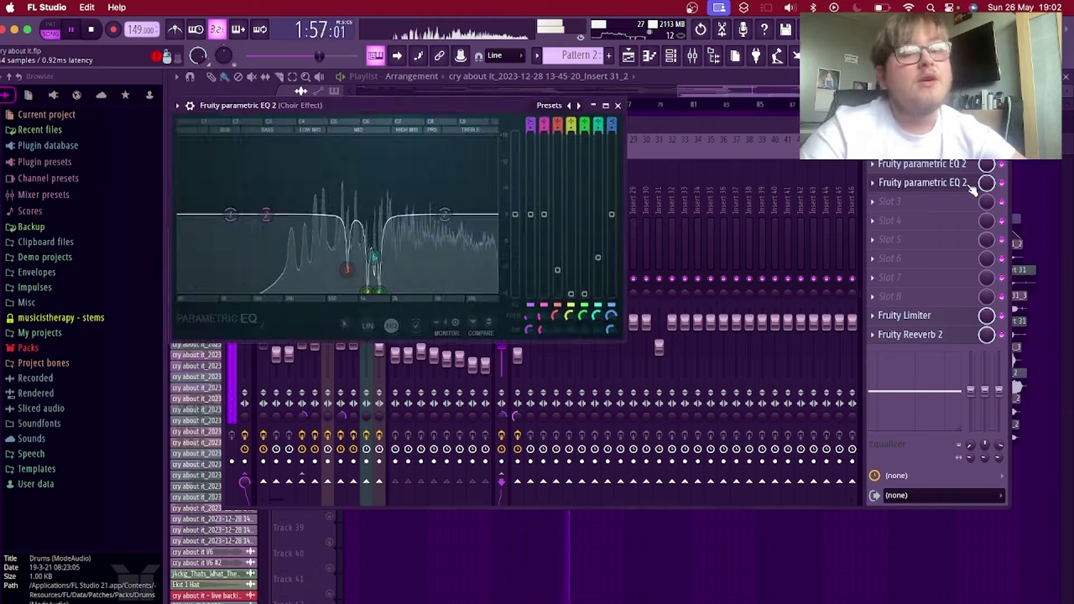
click(971, 185)
click(971, 185)
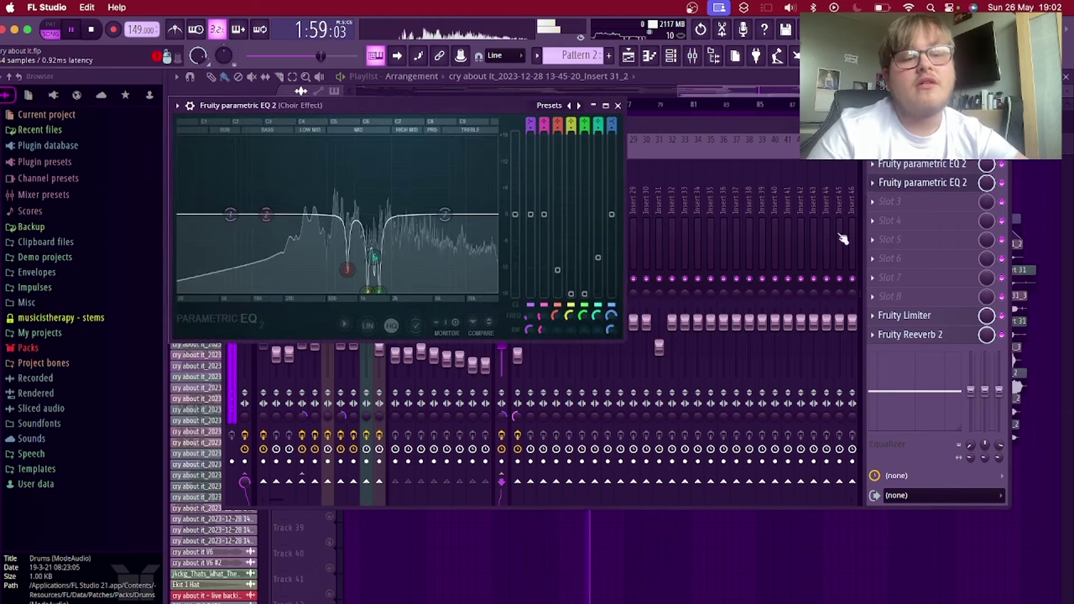
mouse_move(585, 293)
mouse_down()
mouse_move(576, 158)
mouse_move(572, 294)
mouse_up()
drag(585, 161, 585, 294)
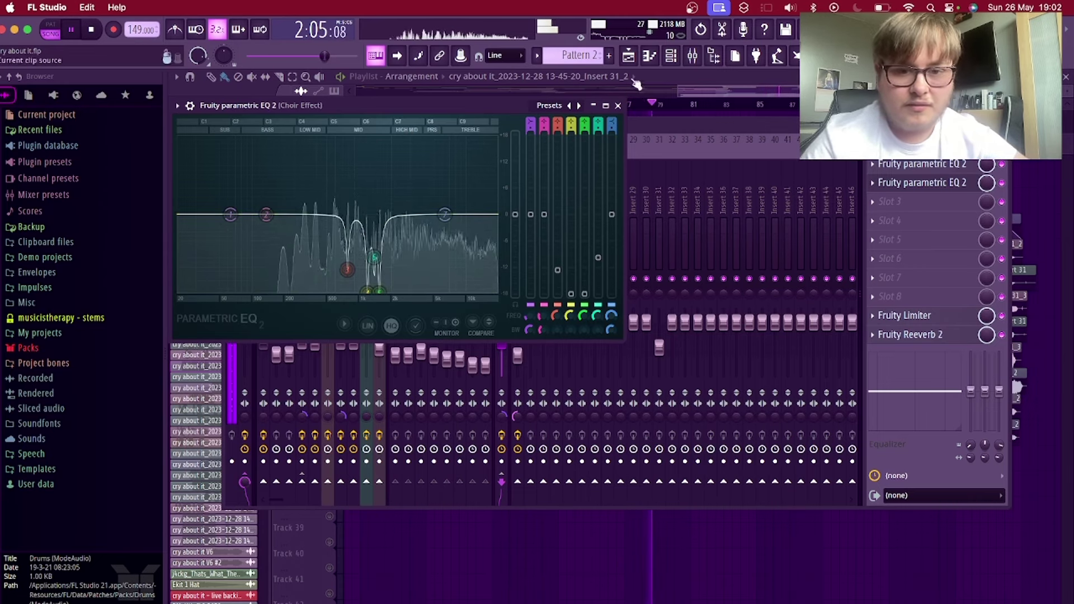
click(617, 105)
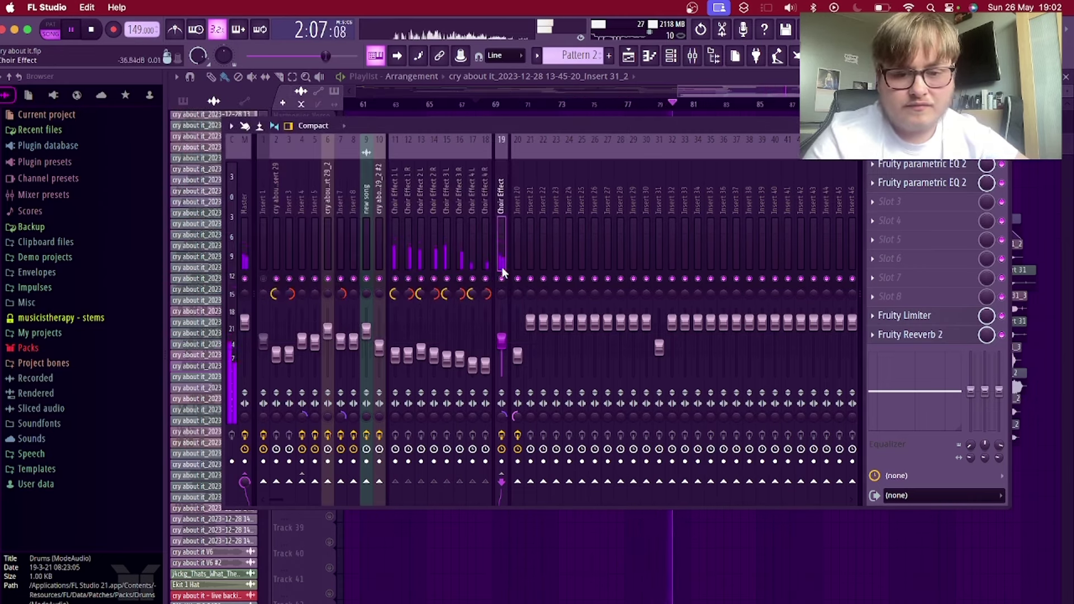
Step: Clear the Harmonies solo, stop playback, and solo the two Break Adlibs tracks
right_click(318, 526)
click(309, 484)
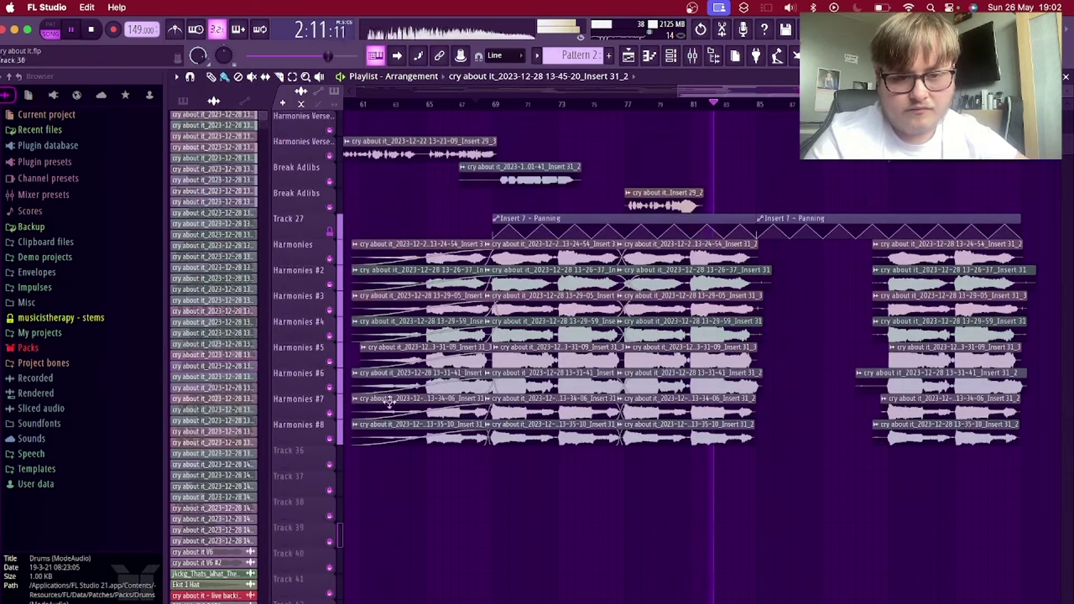
scroll(353, 420, up, 5)
key(space)
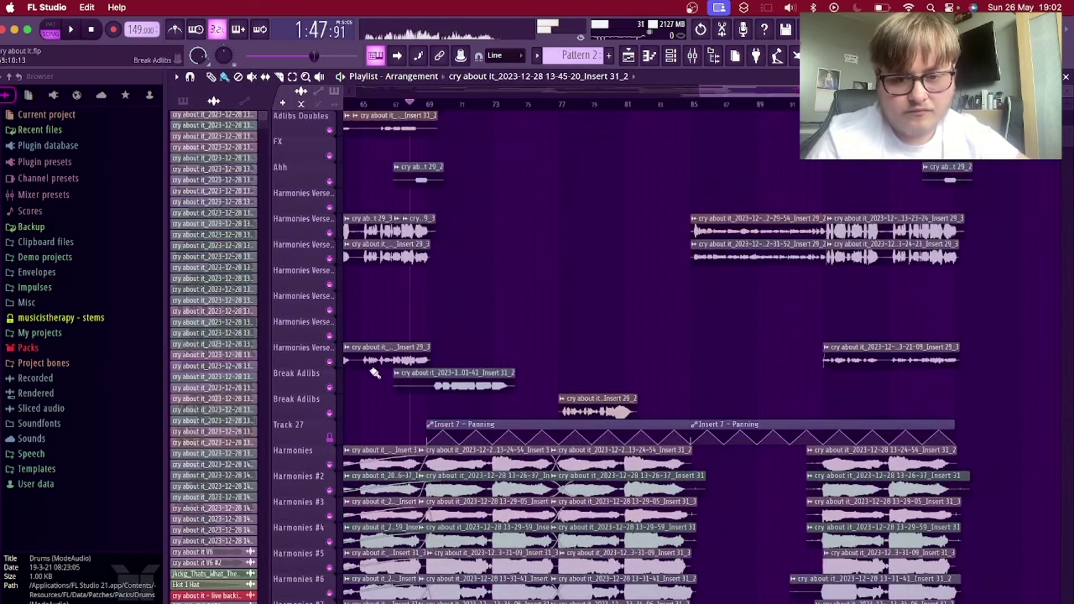
right_click(330, 388)
click(330, 414)
Step: View the effect chain of Insert 7, the Break Adlibs channel, in the mixer
click(692, 56)
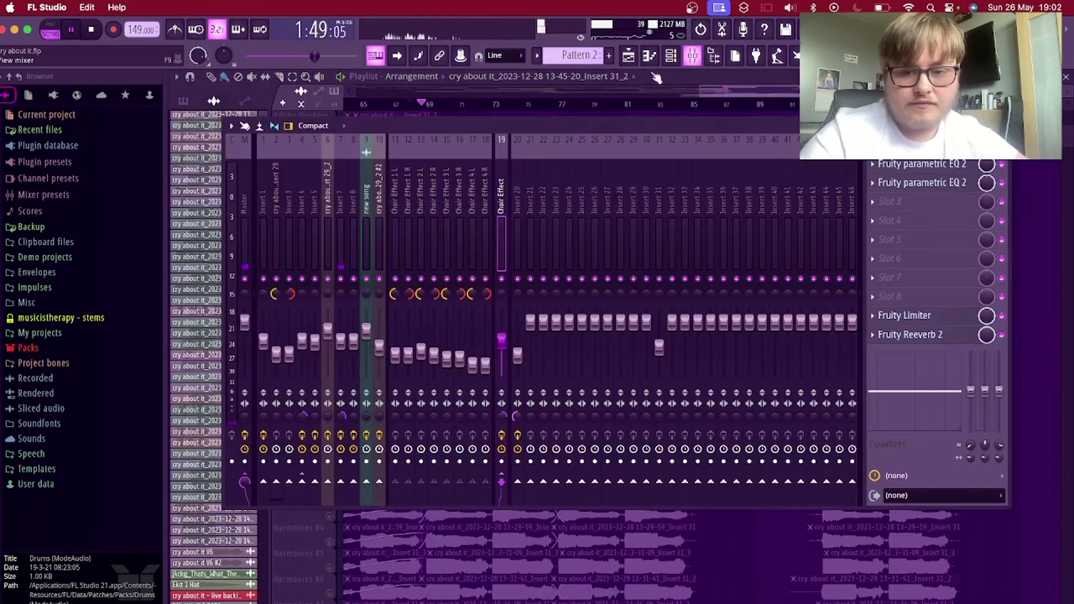
click(341, 241)
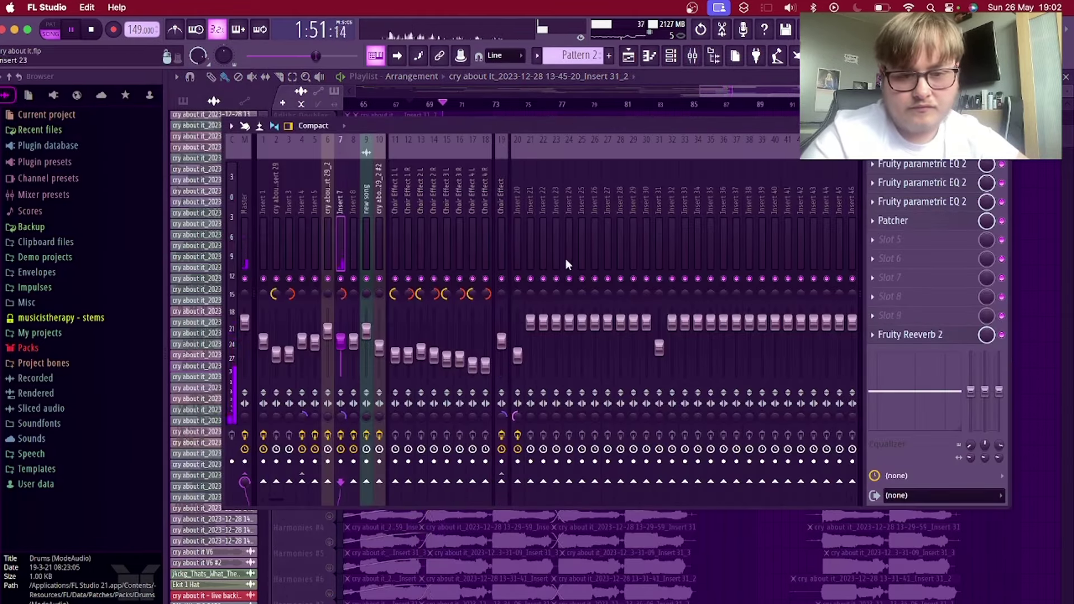
click(273, 532)
Step: Copy the formant shift value of the first Break Adlibs clip, reset the formant, and play the section without it
double_click(481, 374)
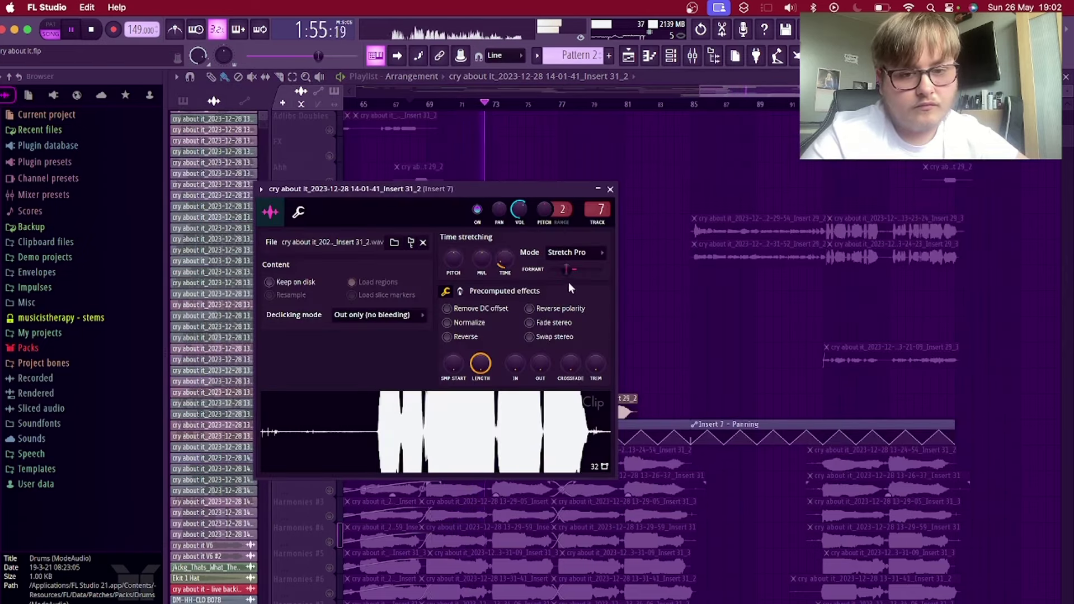
right_click(568, 275)
key(c)
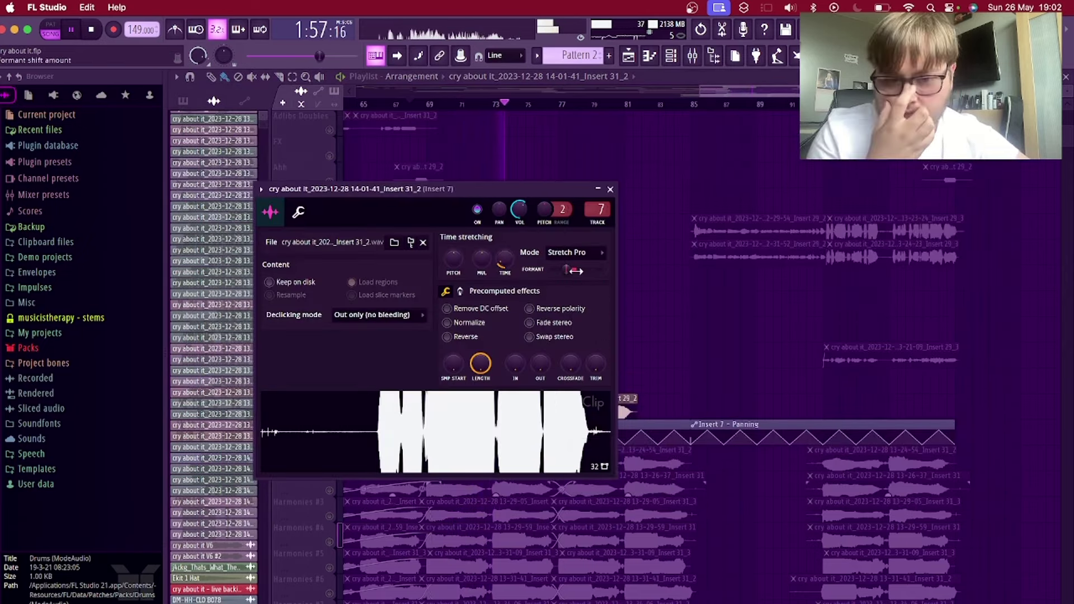
key(space)
right_click(574, 271)
click(591, 282)
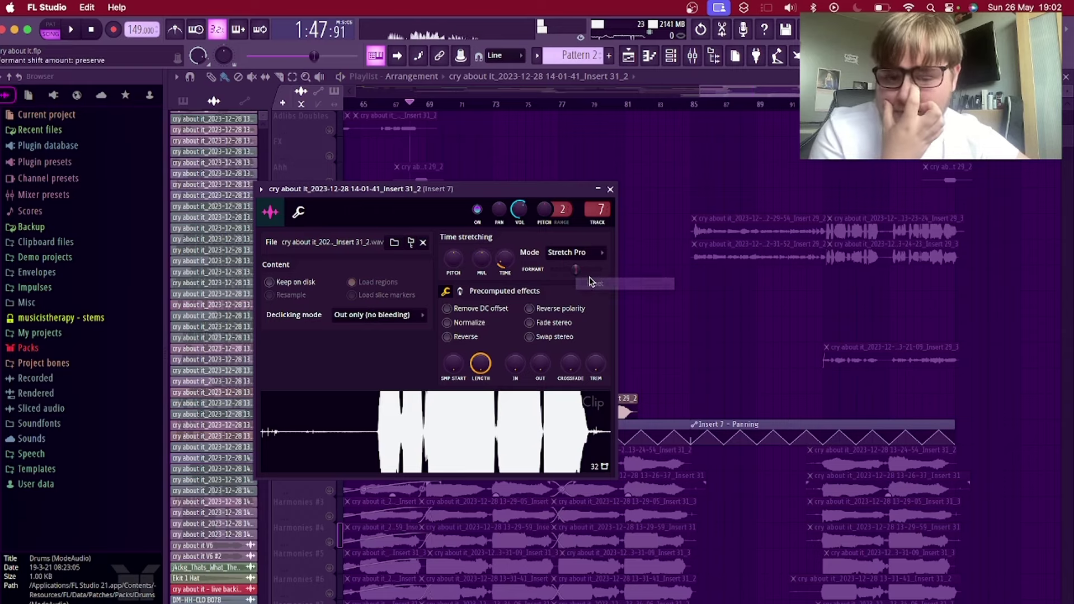
click(611, 190)
key(space)
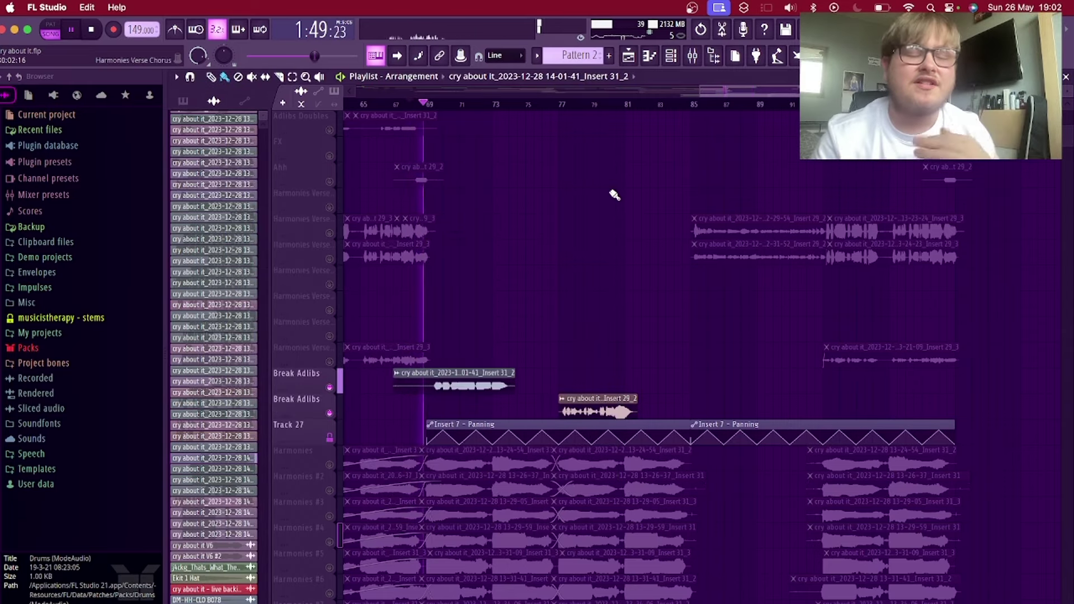
Step: Paste the copied 29% formant shift back onto the first Break Adlibs clip and close its settings
double_click(485, 381)
right_click(583, 268)
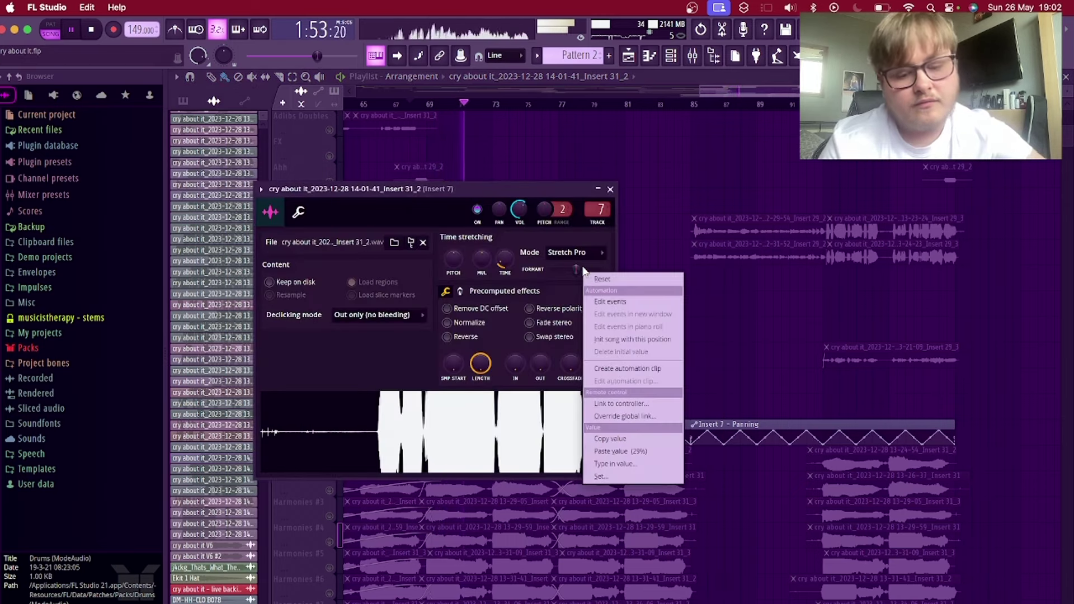
key(v)
click(611, 189)
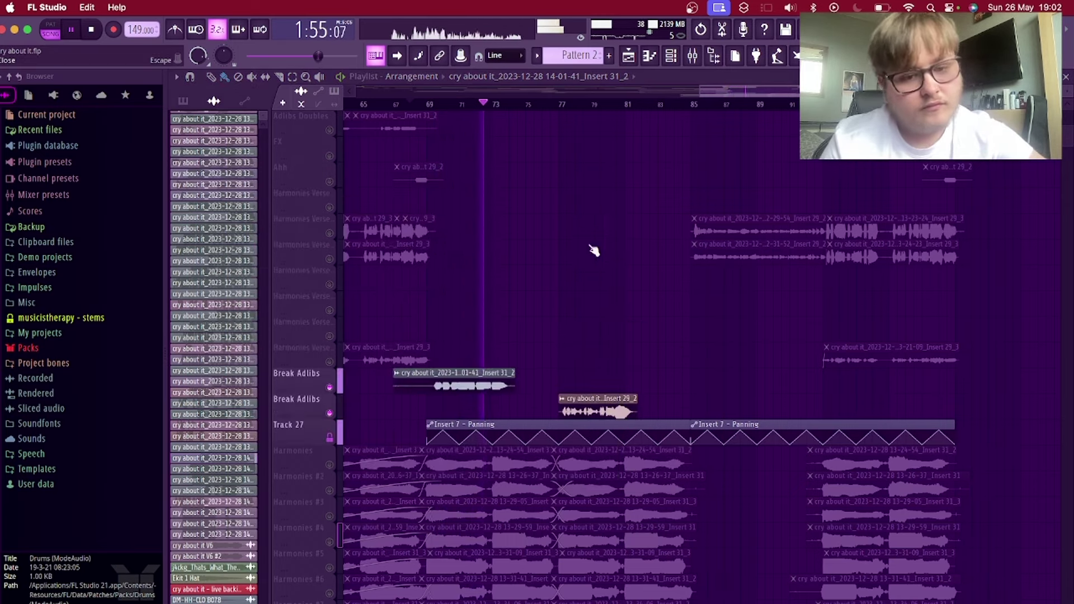
Step: Play from bar 77 and view the sample settings of the second Break Adlibs clip and the Adlibs clip at bar 81
click(567, 104)
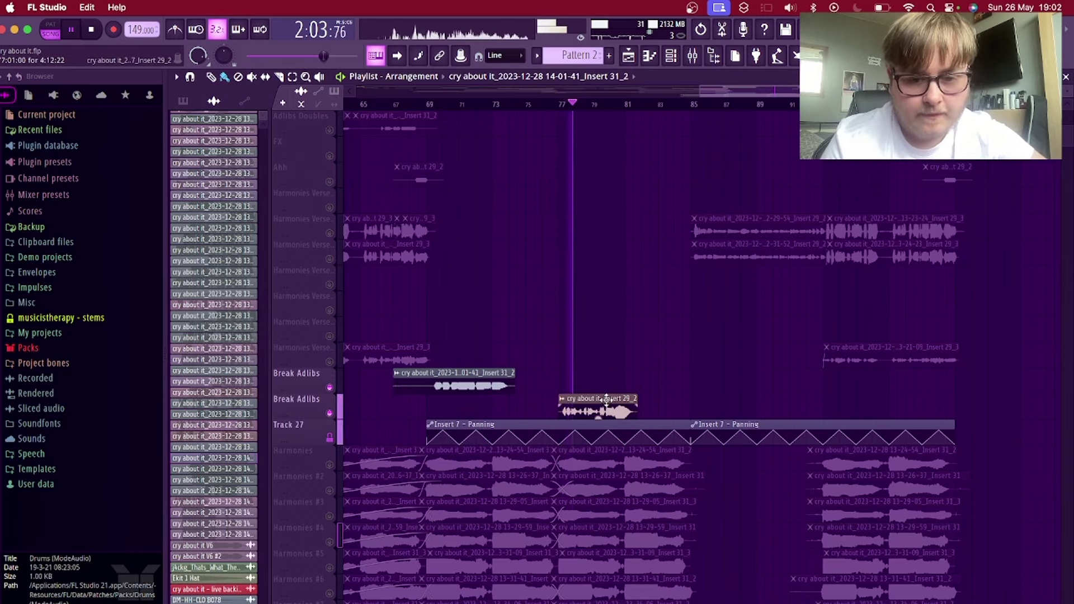
double_click(606, 401)
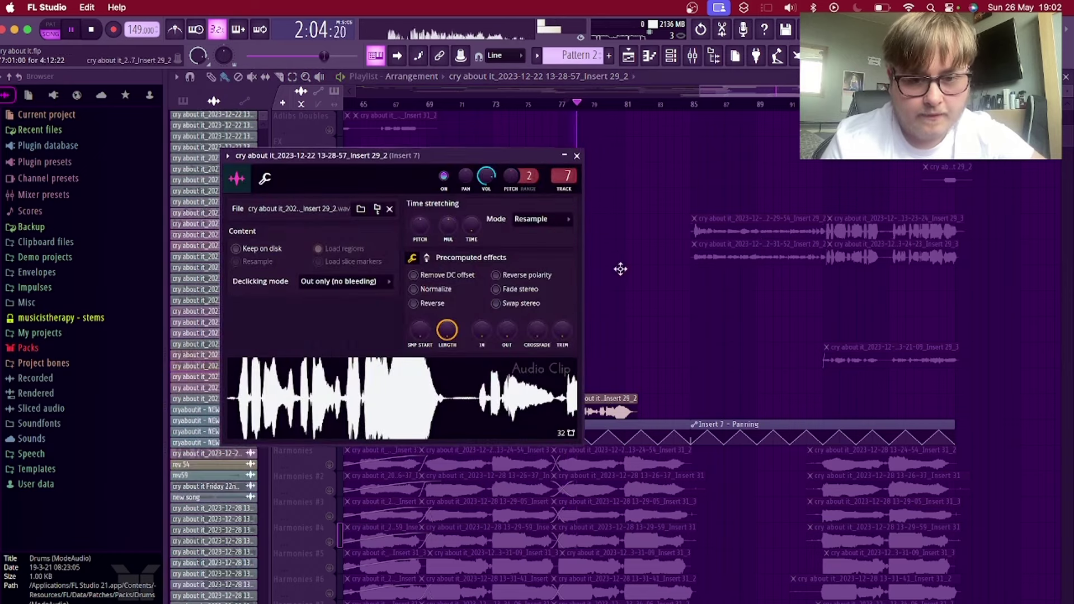
click(572, 159)
scroll(648, 254, up, 7)
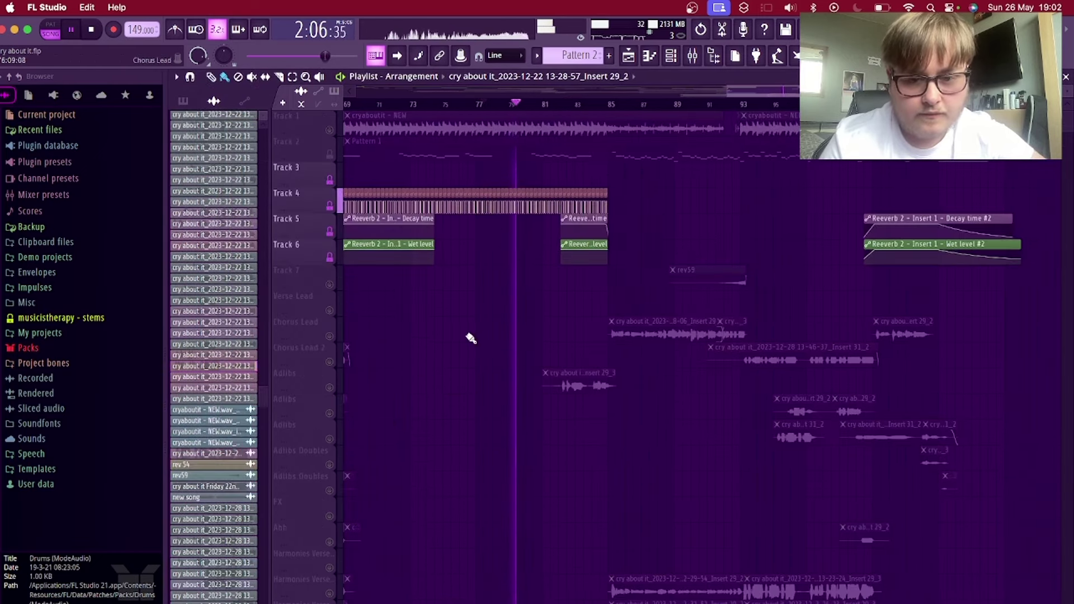
double_click(597, 378)
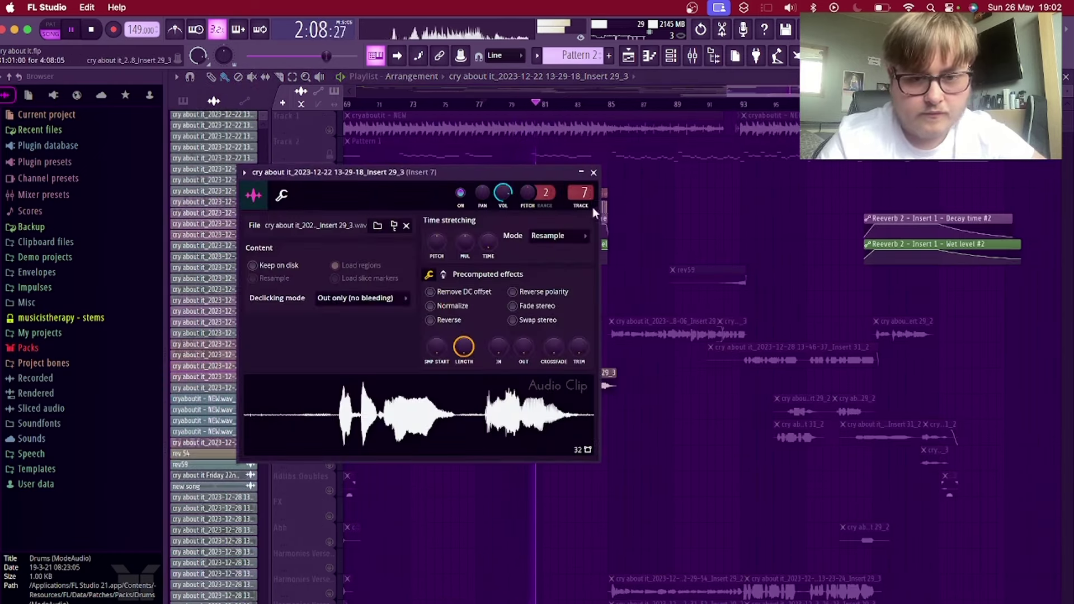
click(595, 173)
Step: Enable the first Adlibs track, Chorus Lead, Chorus Lead 2 and the two Harmonies Verse tracks with clips starting at bar 85
scroll(628, 259, down, 3)
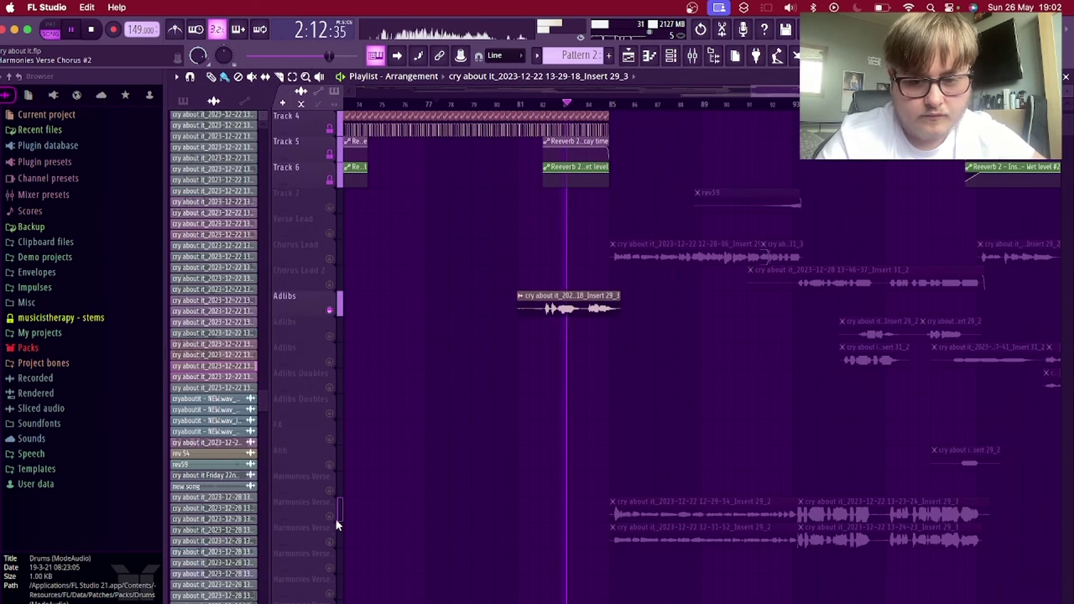
click(329, 259)
click(329, 285)
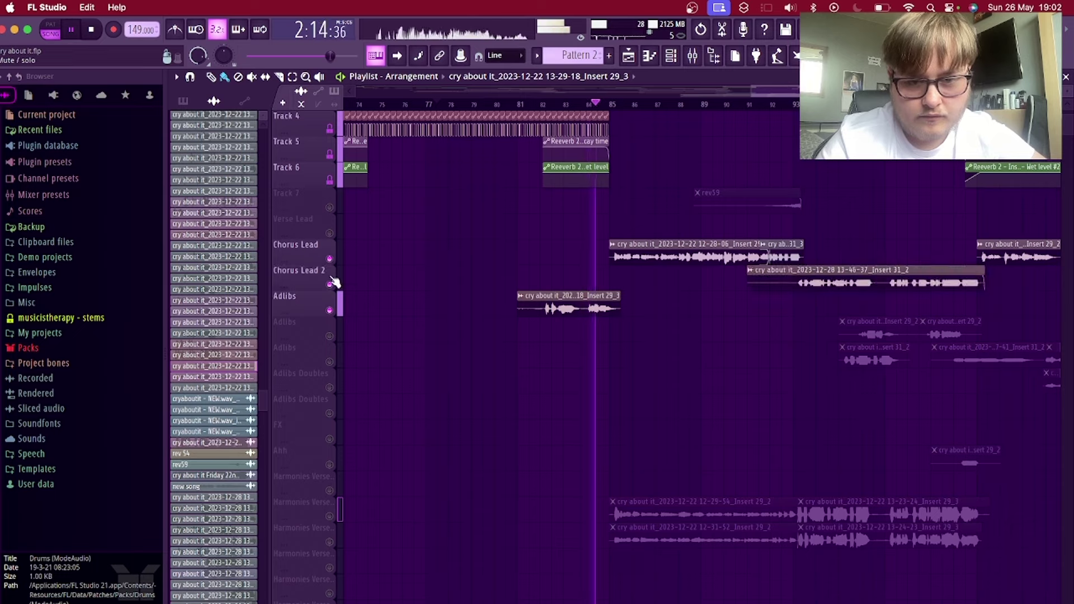
scroll(373, 417, down, 8)
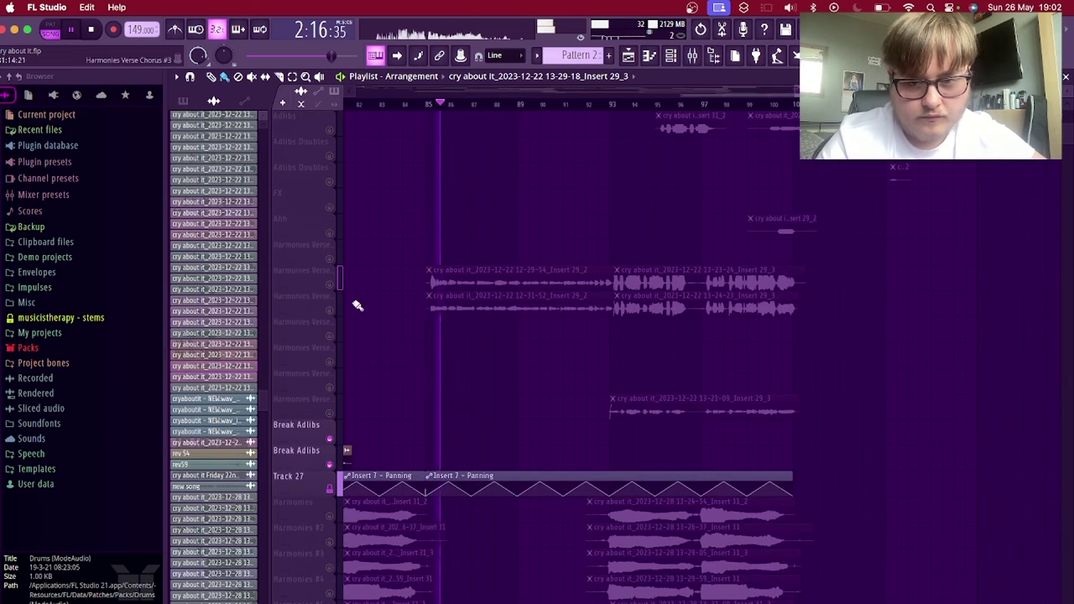
click(330, 310)
click(329, 285)
scroll(446, 281, up, 10)
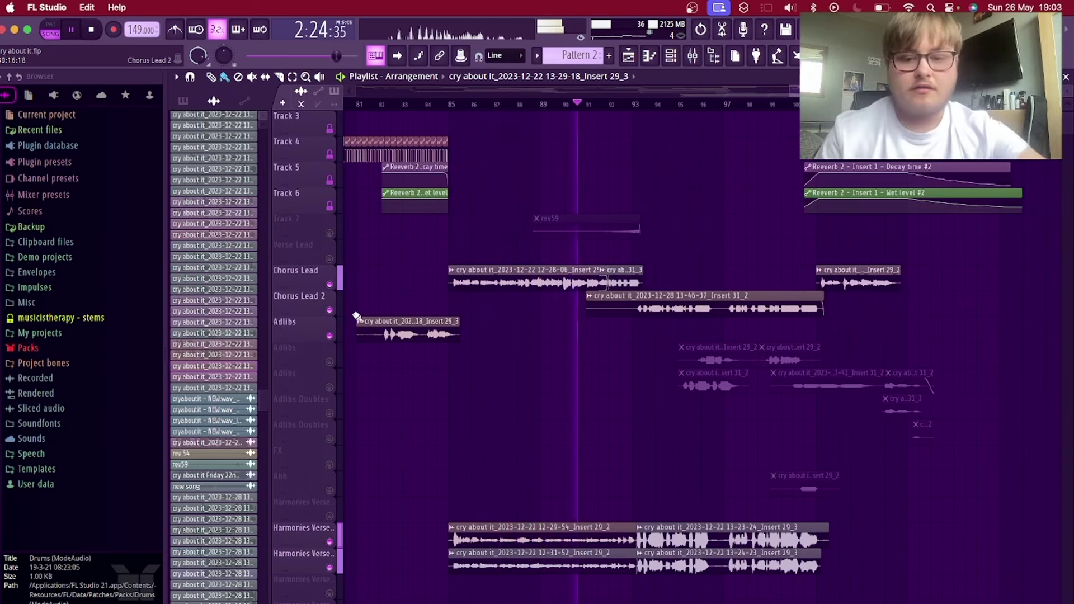
Step: Enable the other Adlibs tracks, both Adlibs Doubles, FX, Ahh and the first Harmonies Verse track
click(333, 359)
click(333, 386)
click(333, 411)
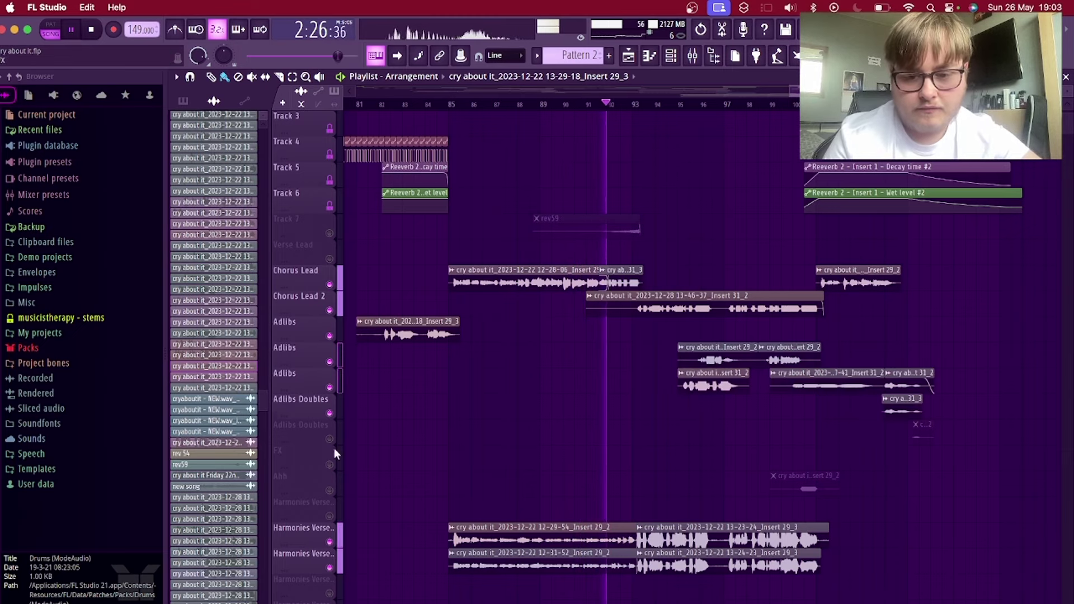
drag(335, 448, 337, 516)
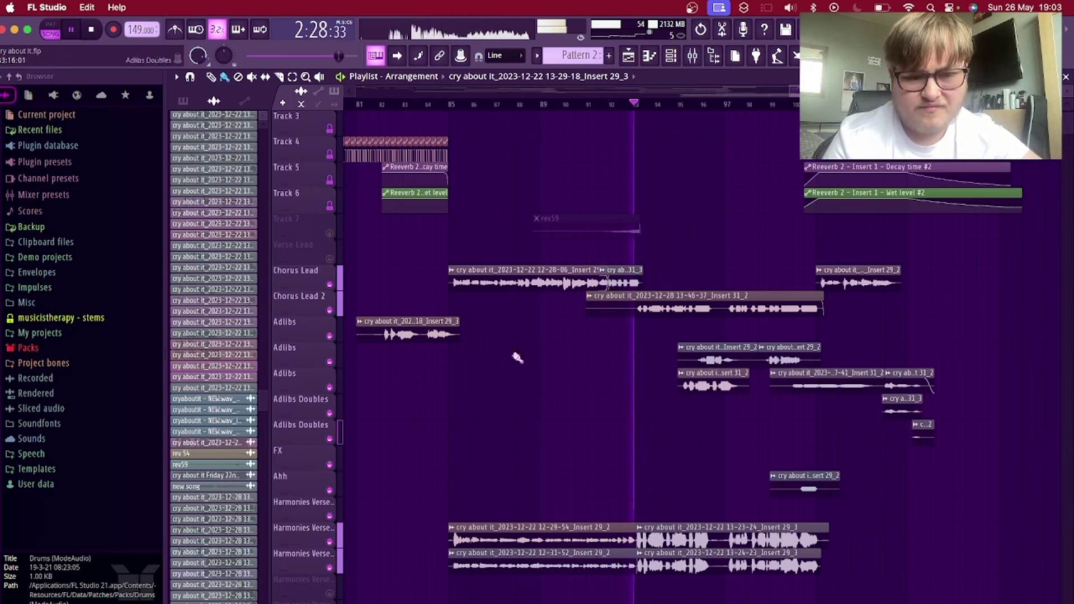
Step: Examine the final chorus arrangement during playback, from the lead and adlib clips down to the Harmonies stack
scroll(642, 317, right, 2)
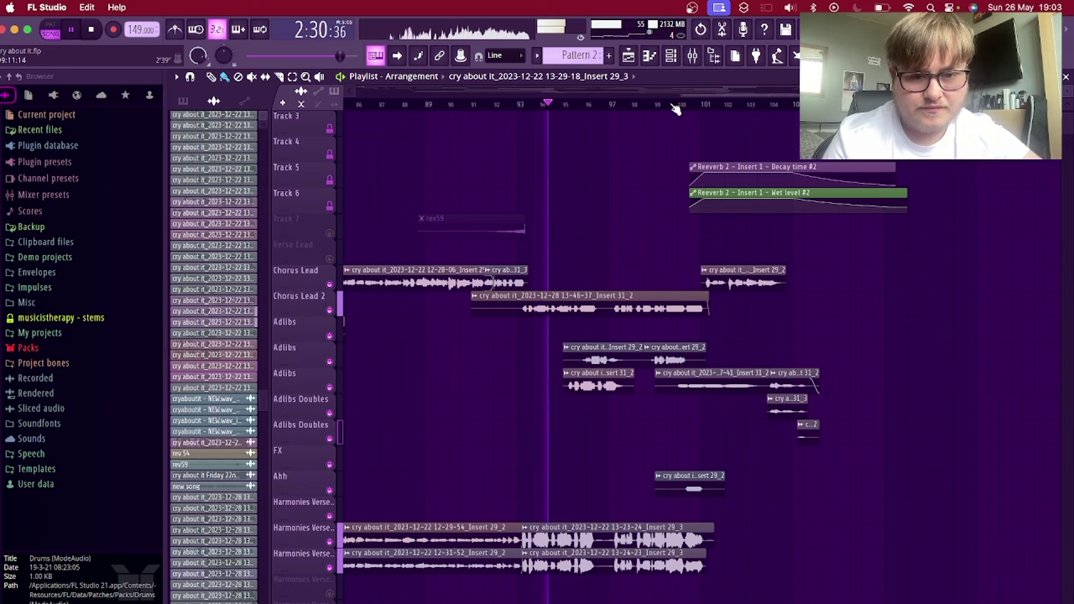
scroll(730, 162, up, 2)
scroll(727, 161, down, 5)
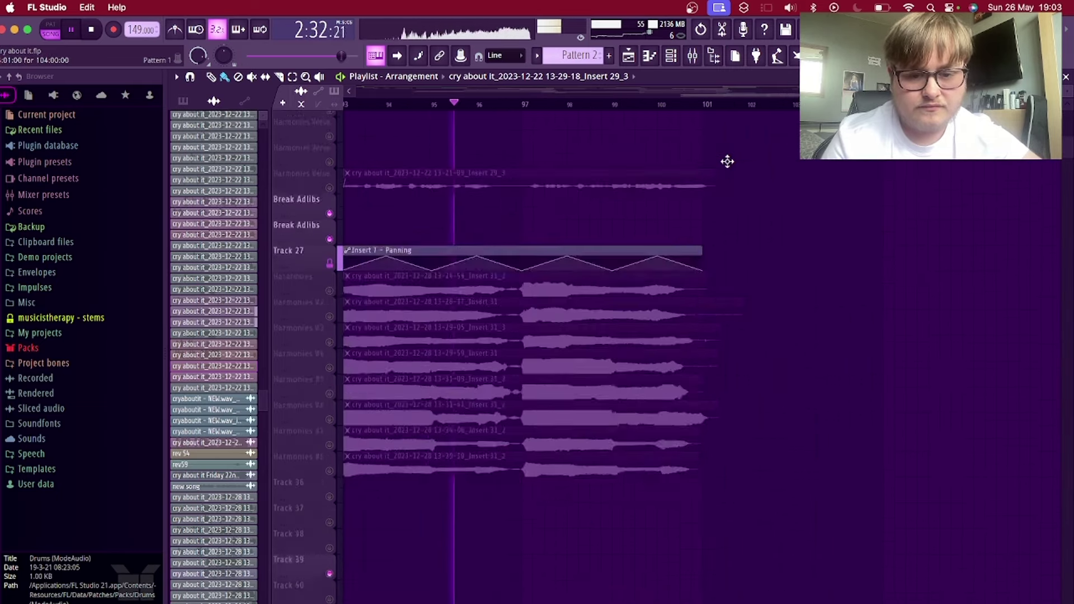
scroll(728, 162, down, 3)
scroll(728, 162, up, 6)
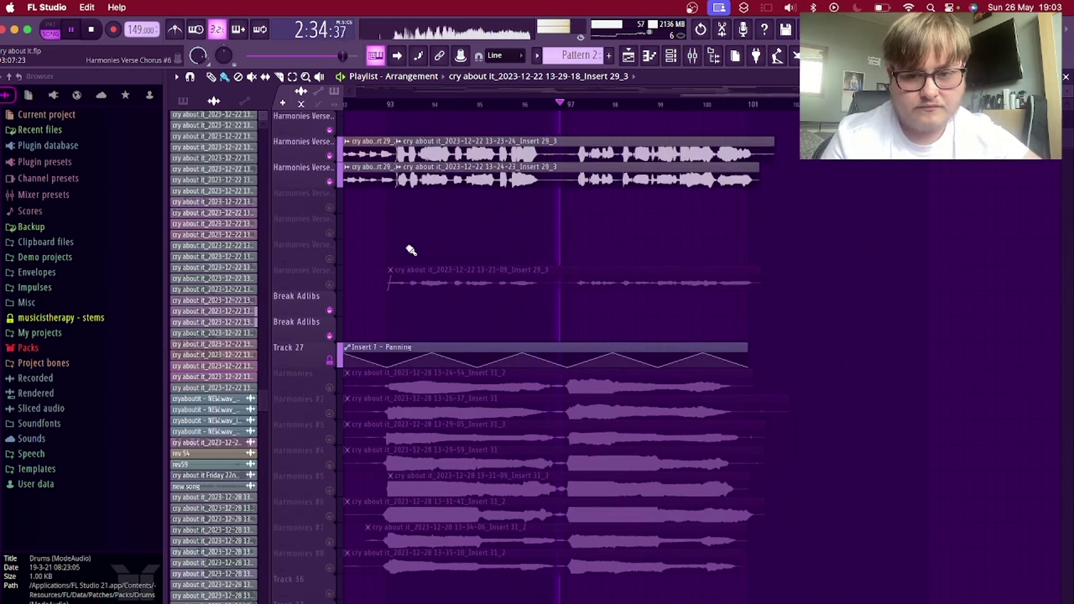
scroll(411, 250, up, 6)
scroll(411, 250, right, 2)
scroll(412, 250, down, 2)
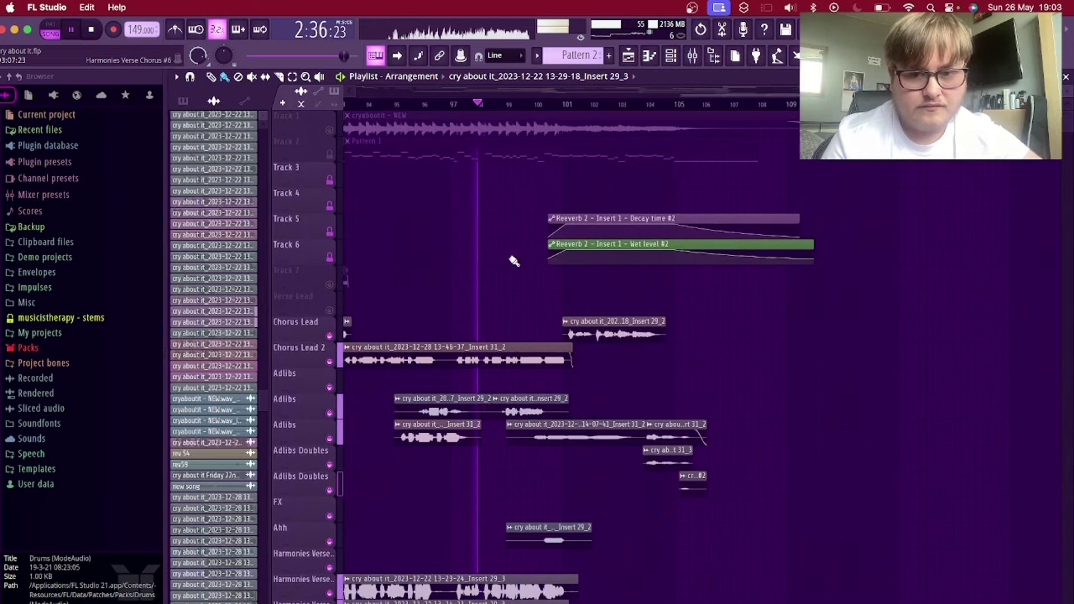
scroll(531, 259, left, 2)
Step: View the master channel's effects chain in the mixer while the final chorus plays, and stop playback
click(693, 56)
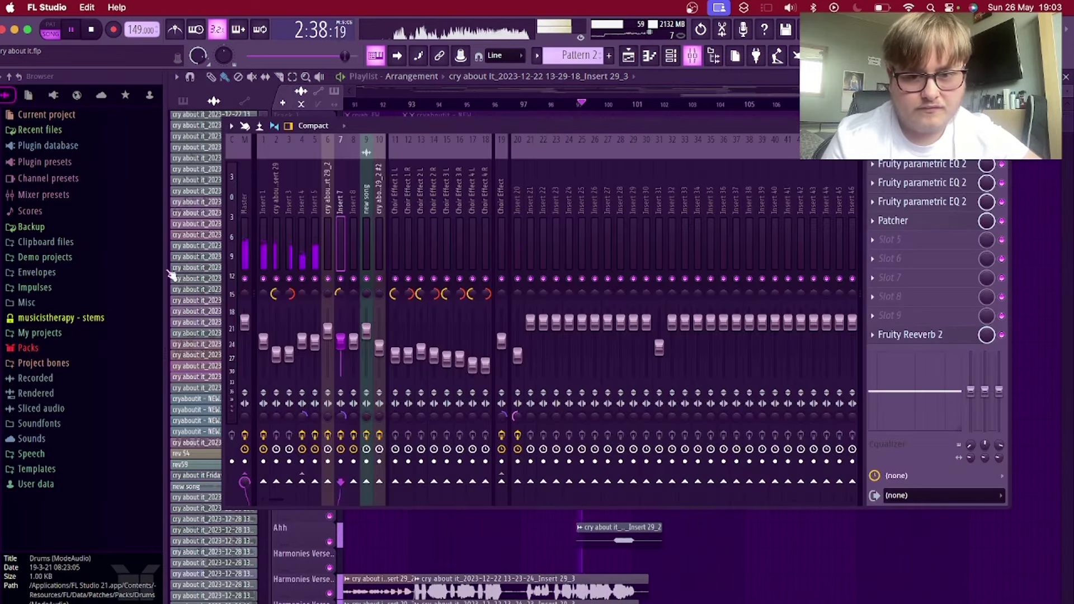
click(246, 237)
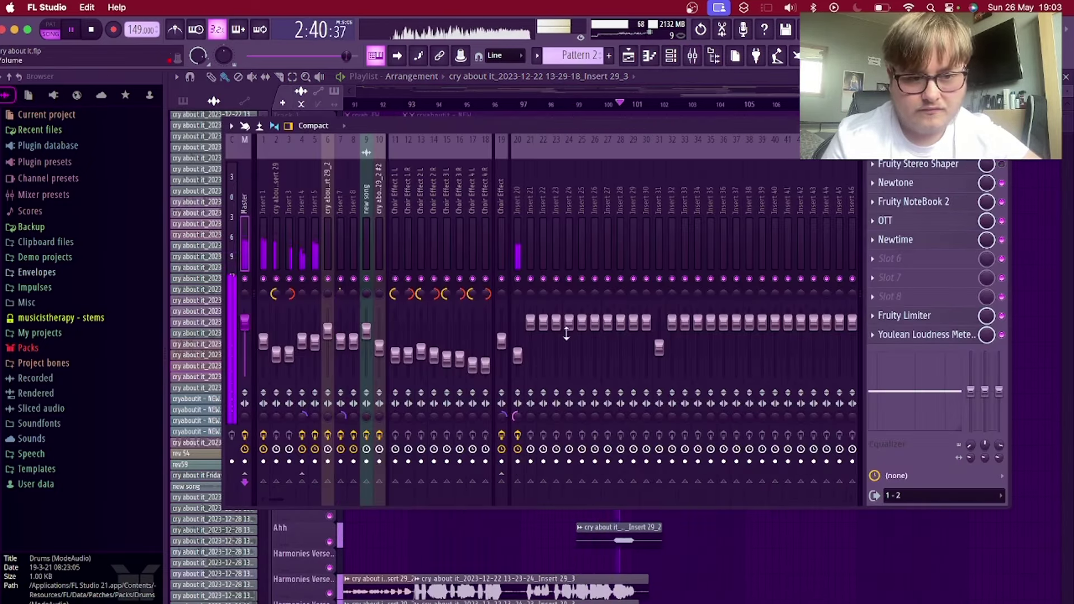
click(275, 512)
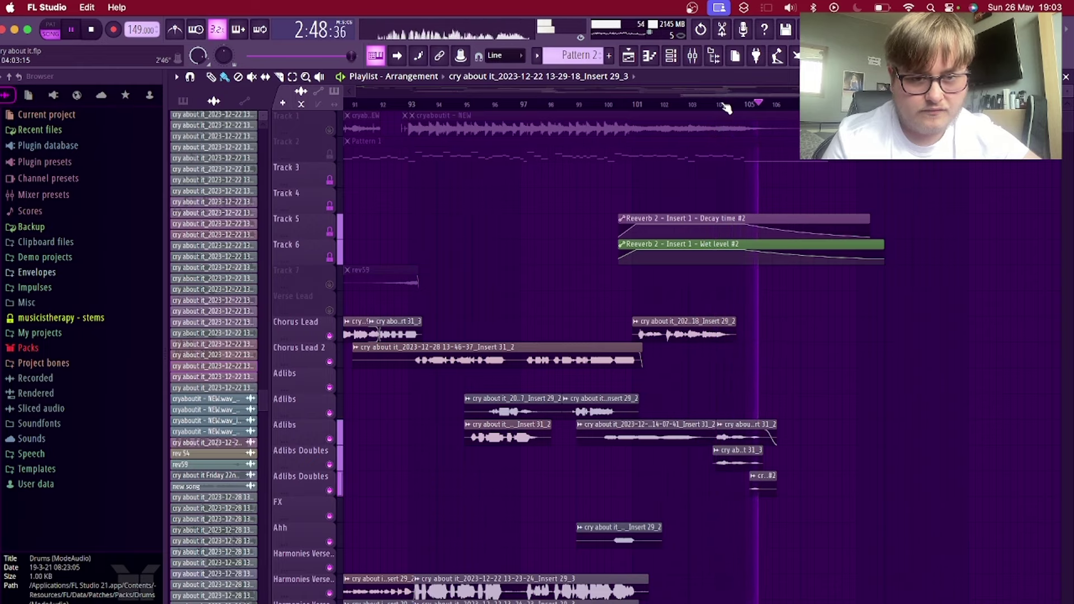
key(space)
Step: Inspect the adlib vocal's detected notes in the master's Newtone pitch editor, and close it
click(707, 53)
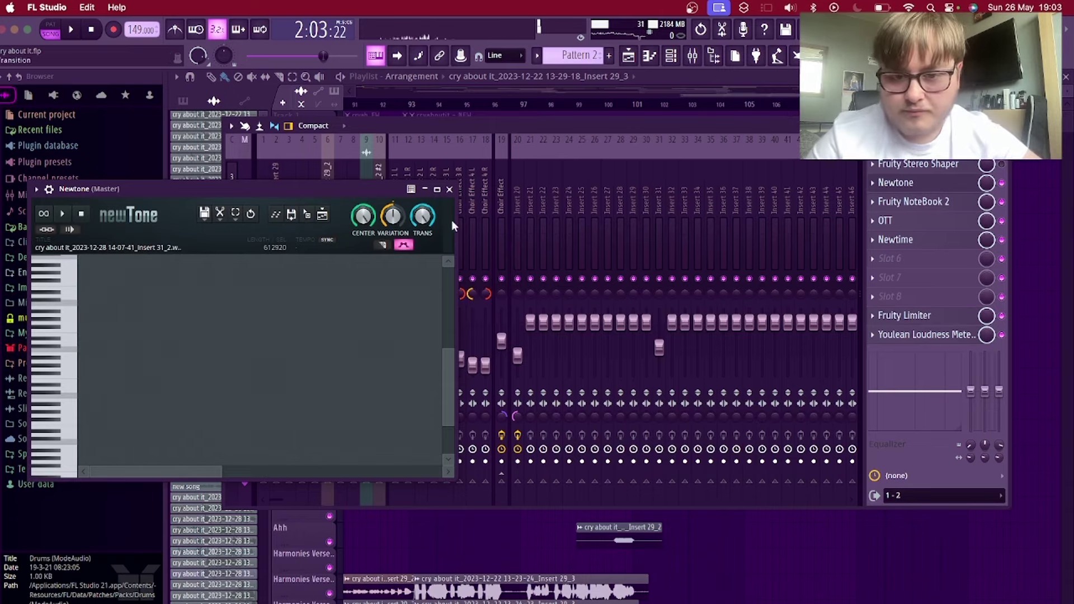
click(450, 189)
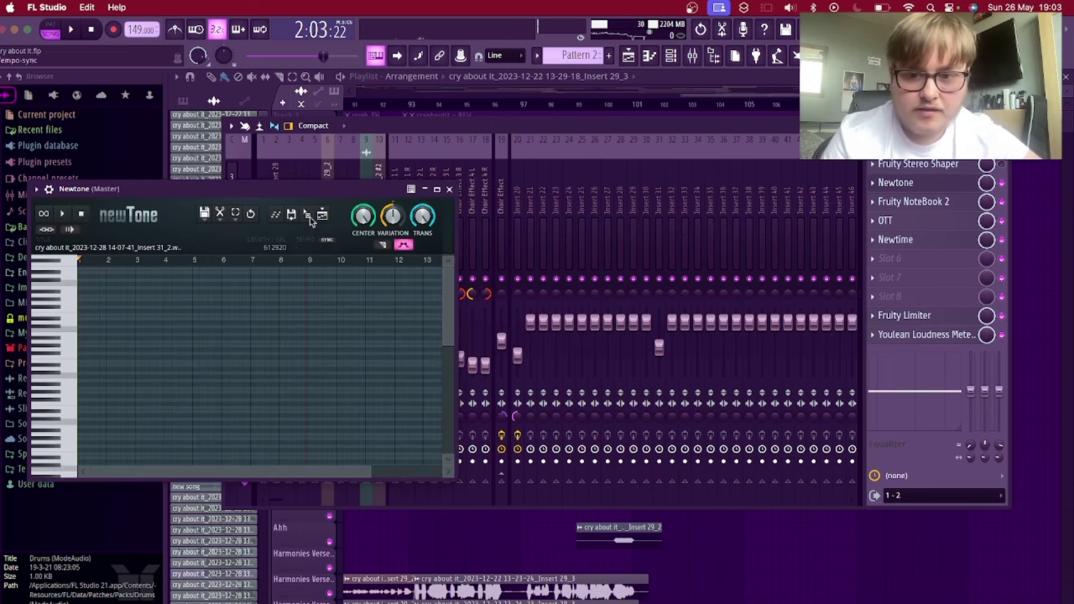
drag(318, 196, 553, 314)
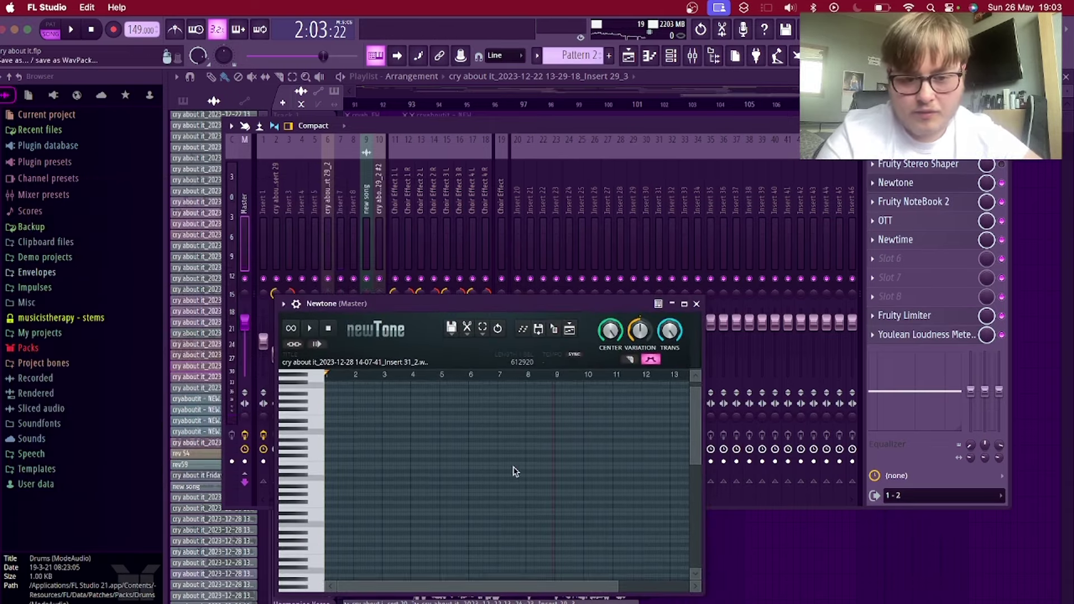
scroll(696, 477, down, 3)
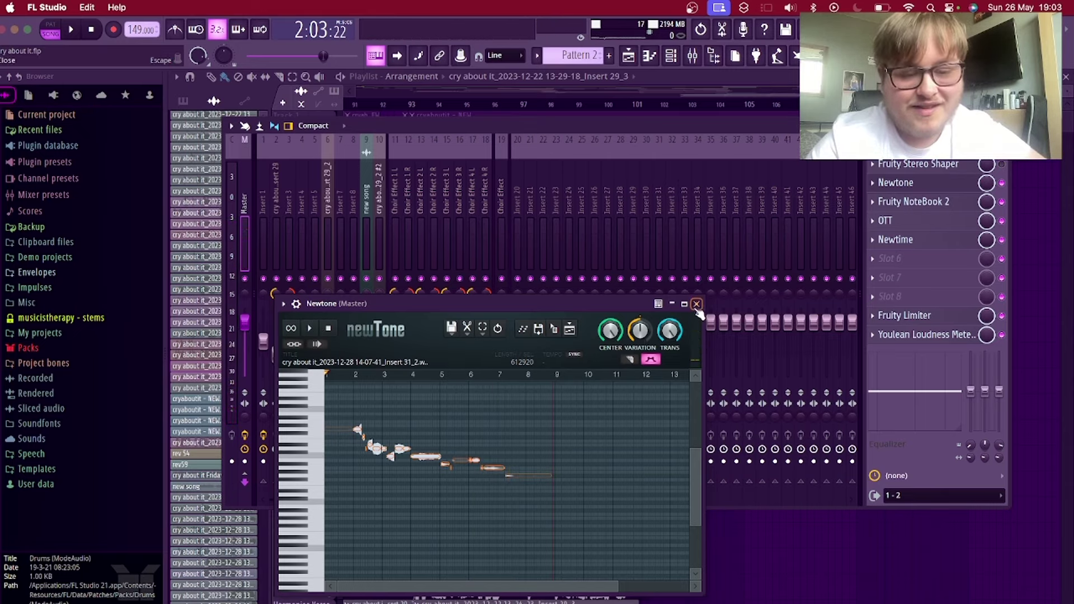
click(697, 305)
click(896, 182)
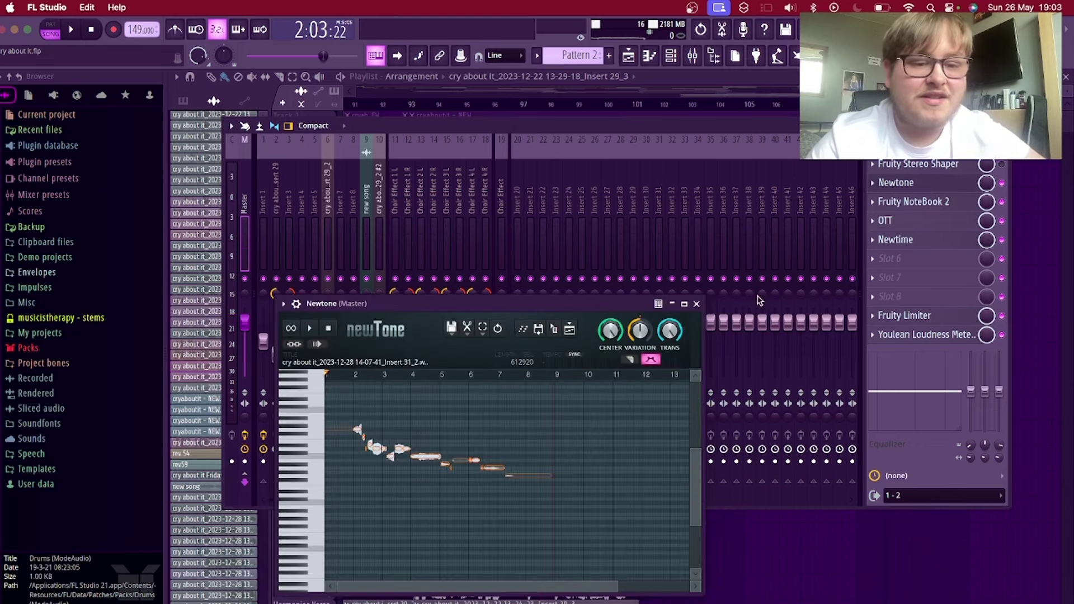
click(697, 305)
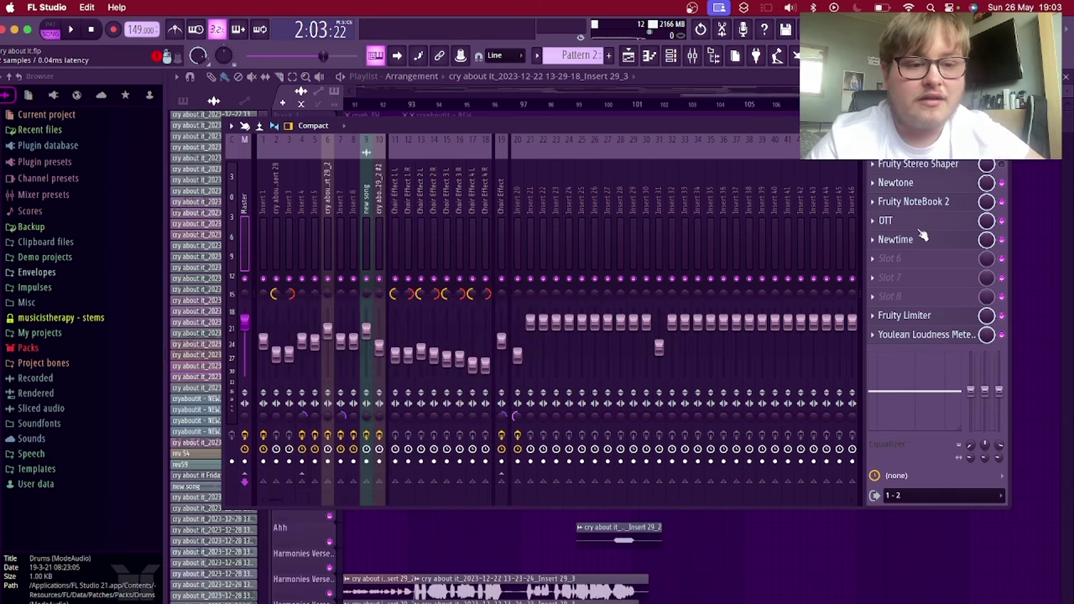
Step: Read through the song lyrics in the master's Fruity NoteBook 2, and close it
click(918, 208)
scroll(356, 269, down, 5)
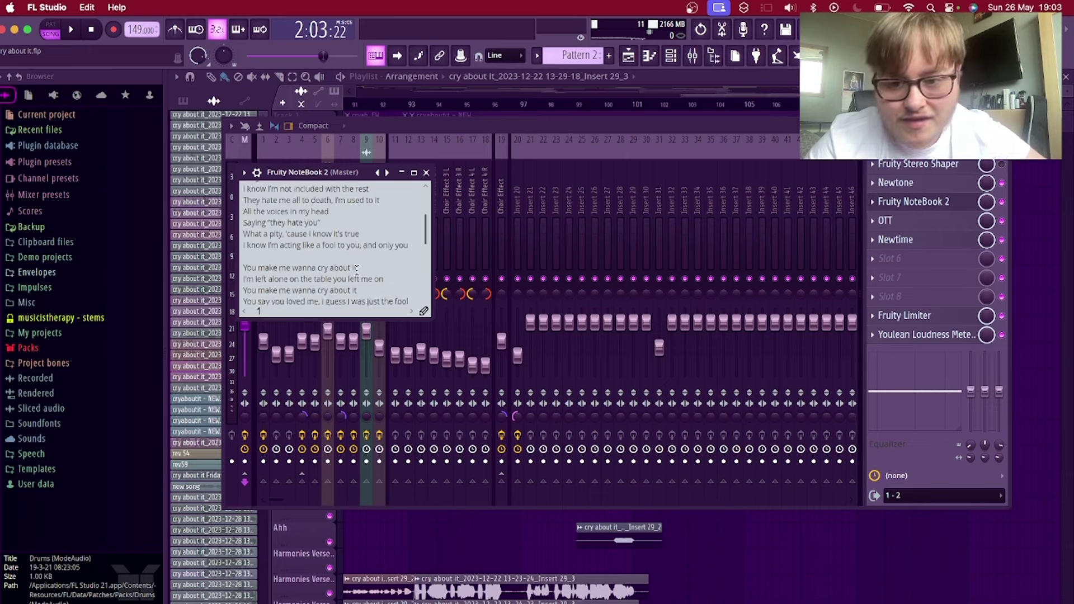
scroll(357, 270, down, 2)
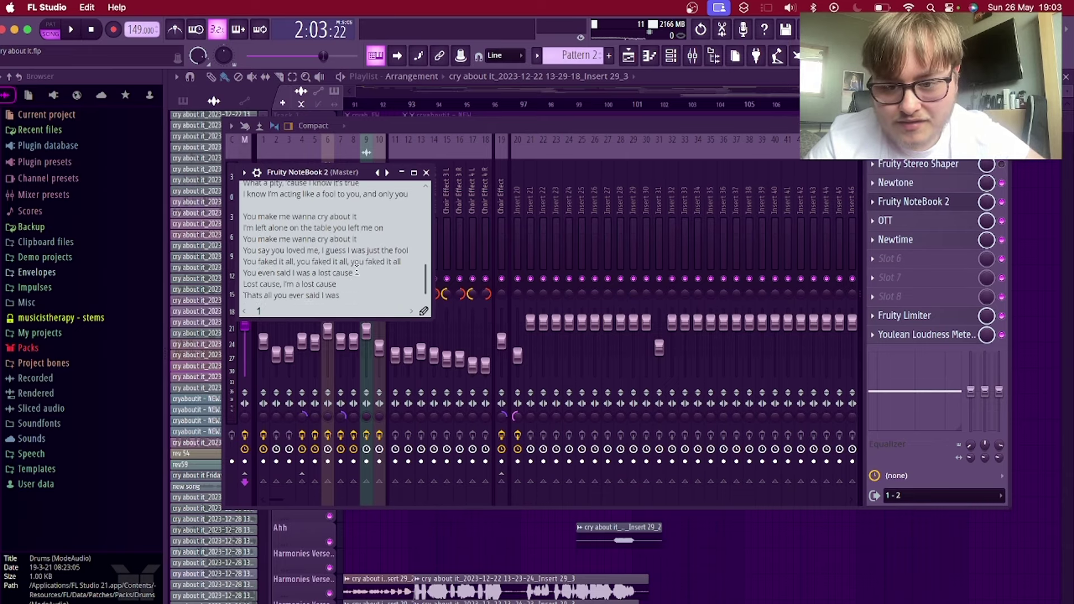
scroll(357, 269, up, 4)
scroll(356, 270, down, 1)
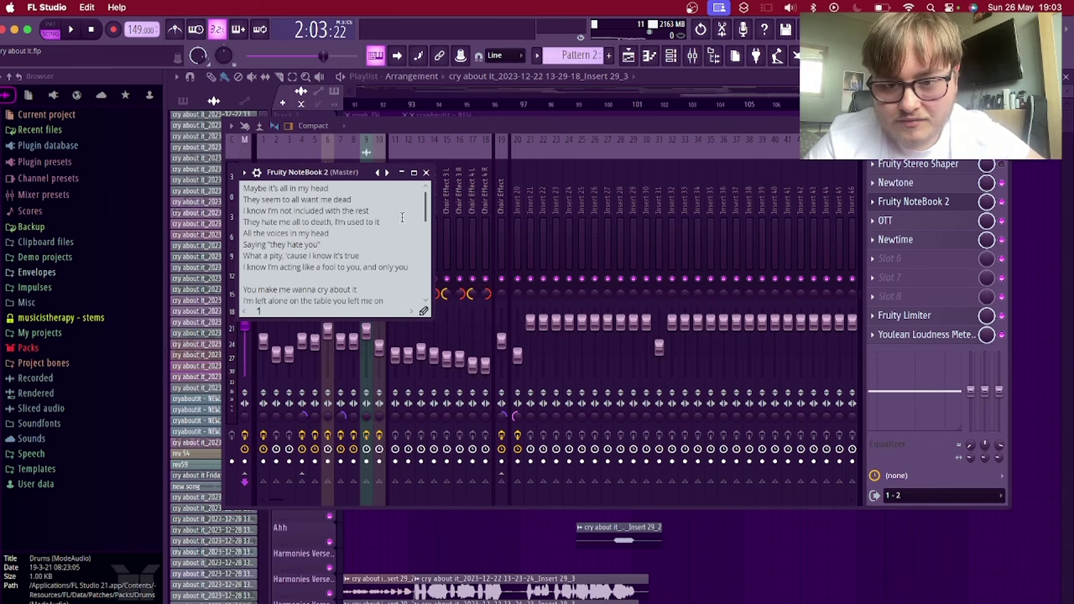
scroll(402, 217, down, 5)
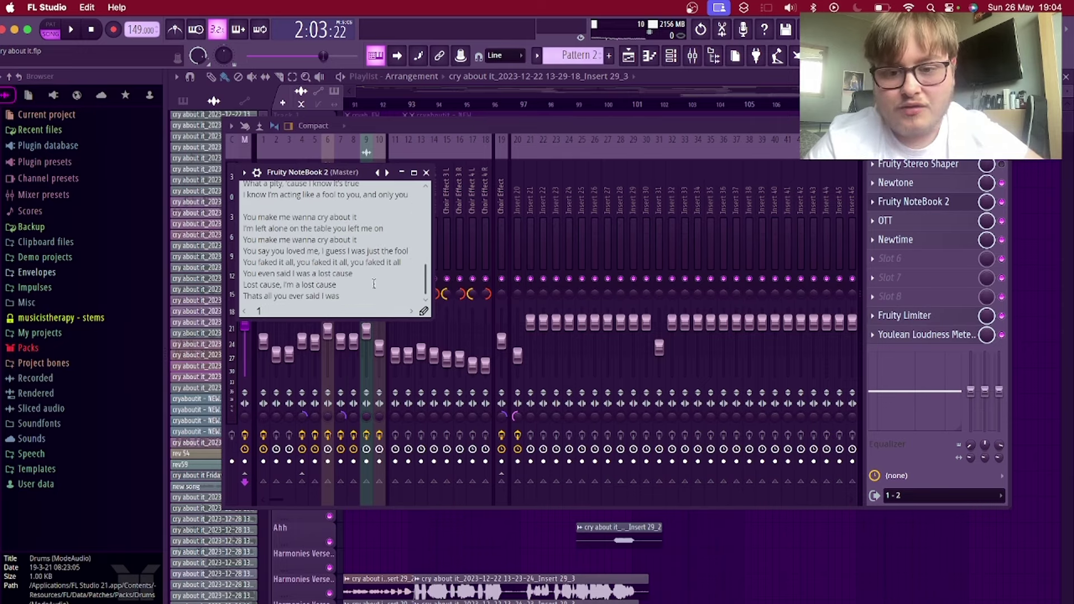
click(426, 172)
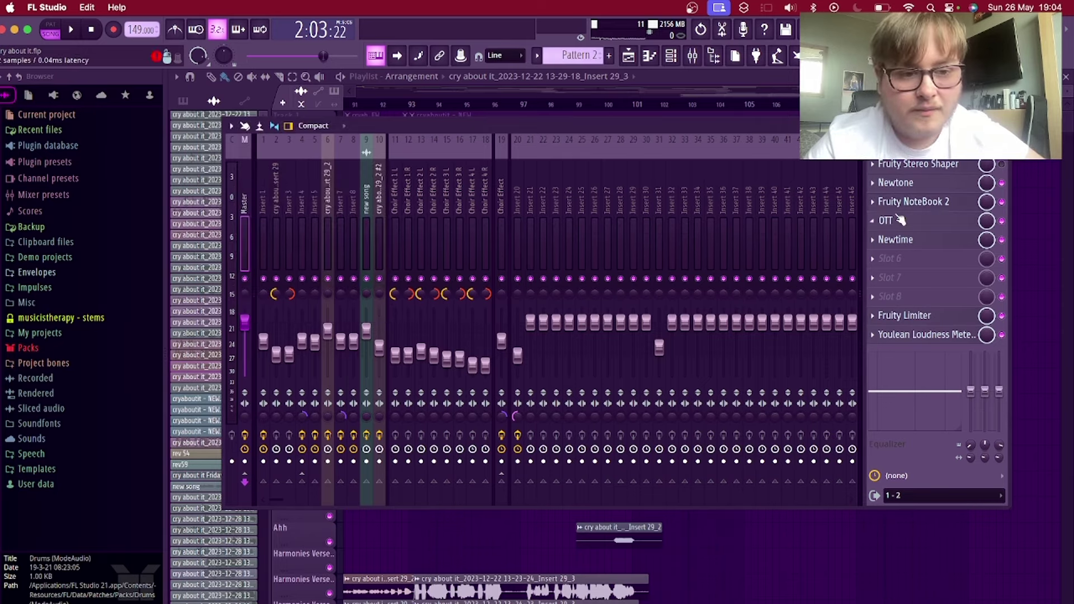
Step: Open the master's OTT compressor and re-enable the cryaboutit - NEW instrumental on Track 1 during playback
click(898, 220)
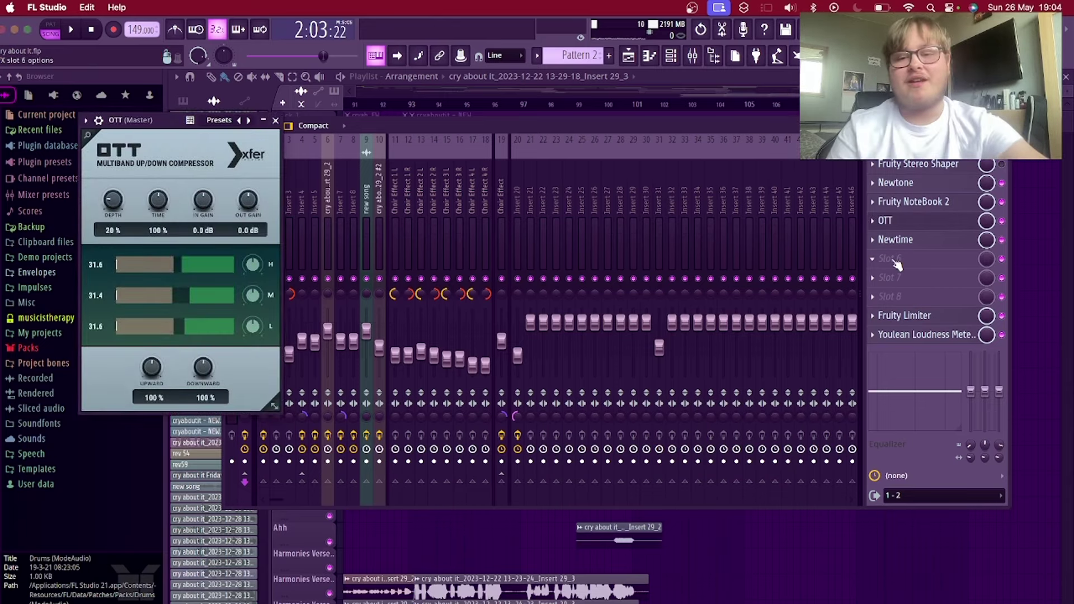
drag(604, 126, 634, 276)
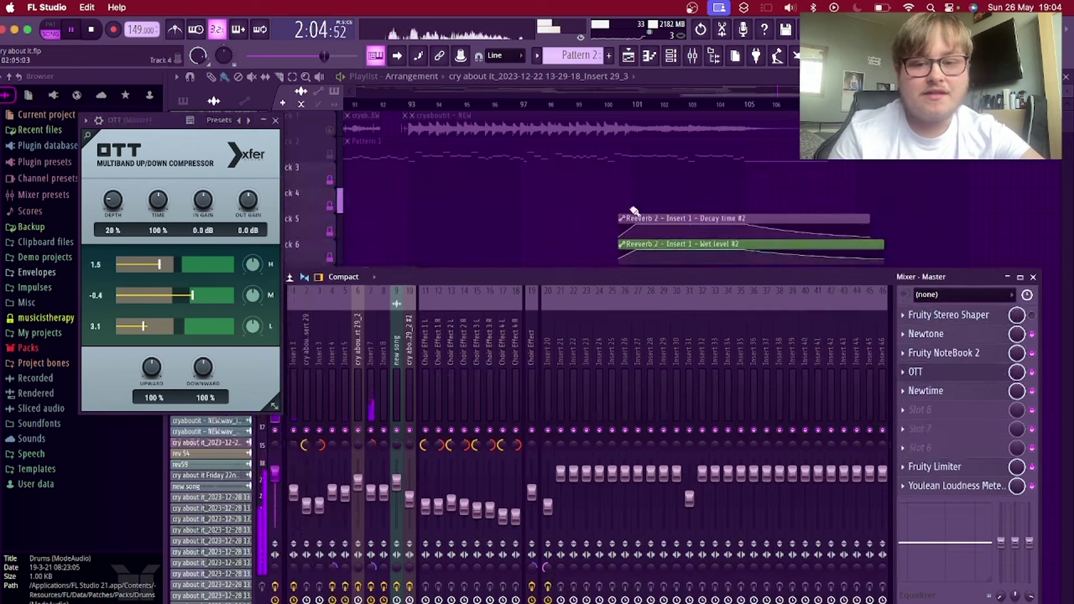
right_click(331, 136)
right_click(331, 132)
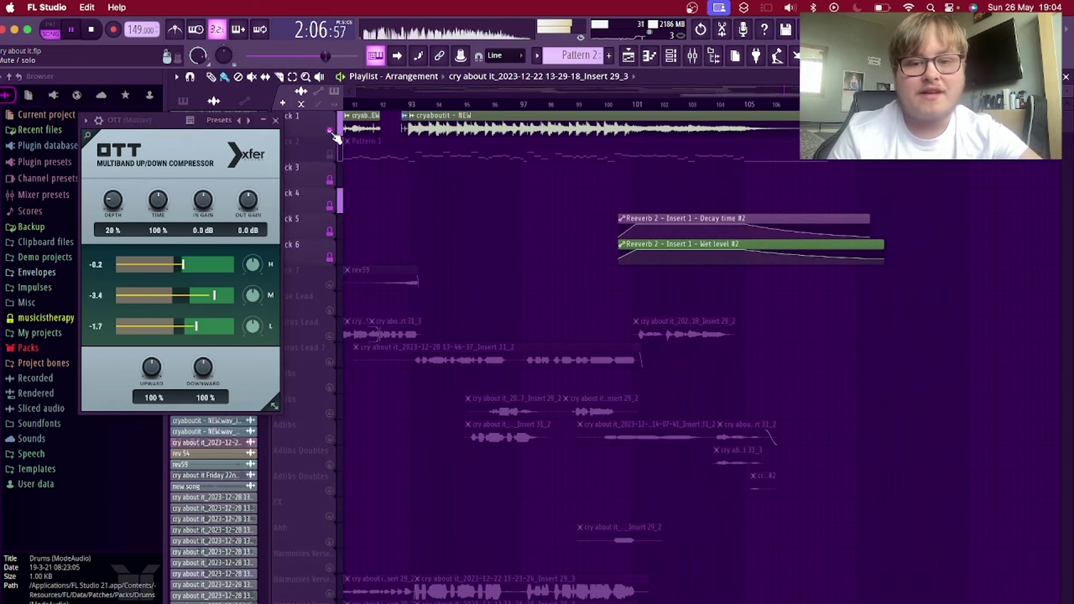
right_click(331, 133)
Step: Select bars 93 to 101 and compare their playback with the master's OTT bypassed and active
drag(426, 108, 636, 122)
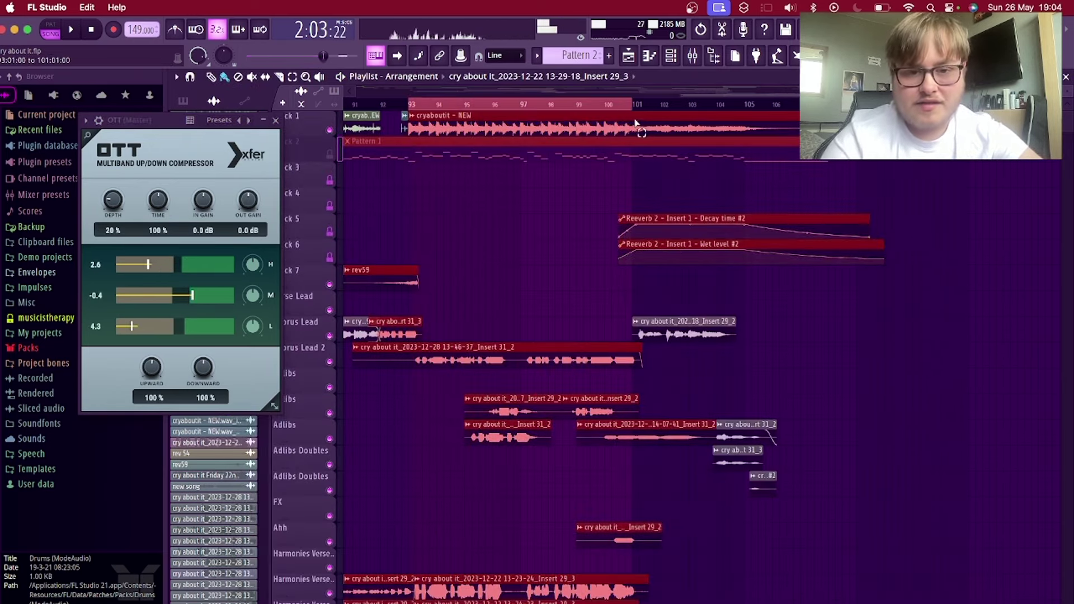
click(692, 56)
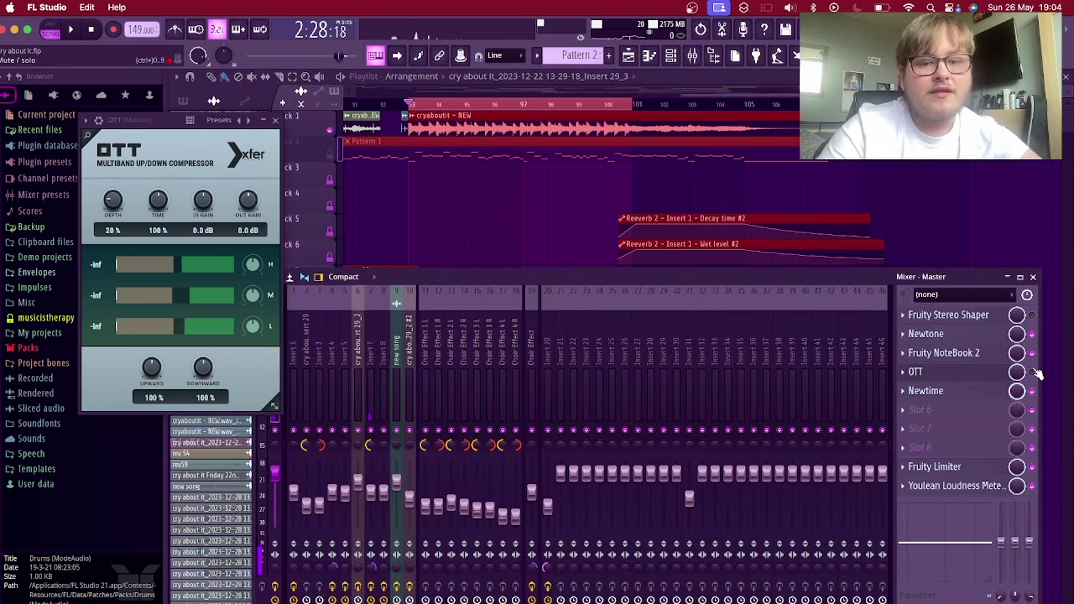
key(space)
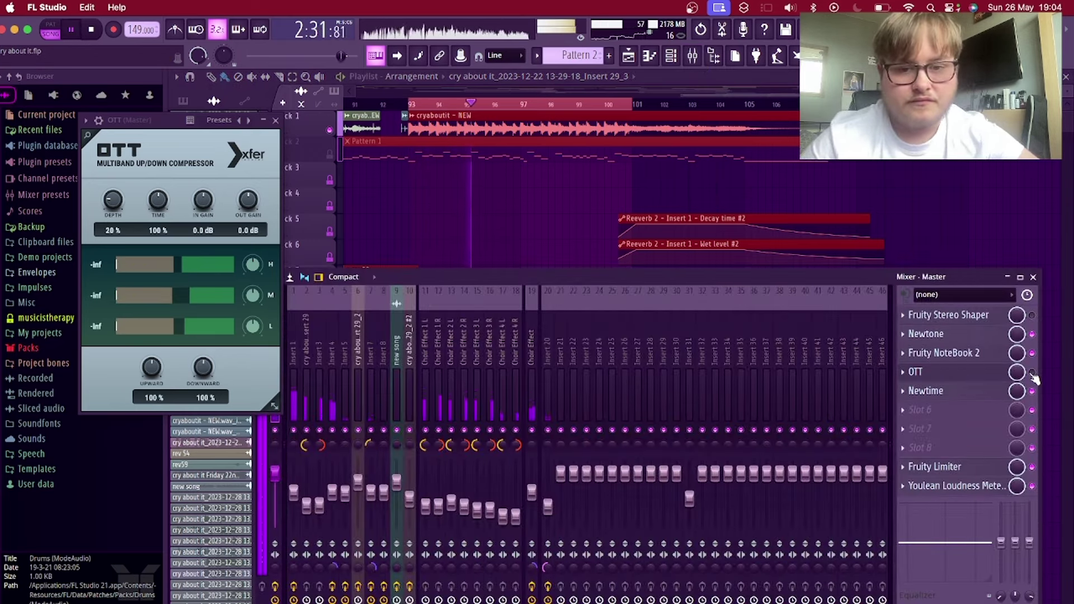
key(space)
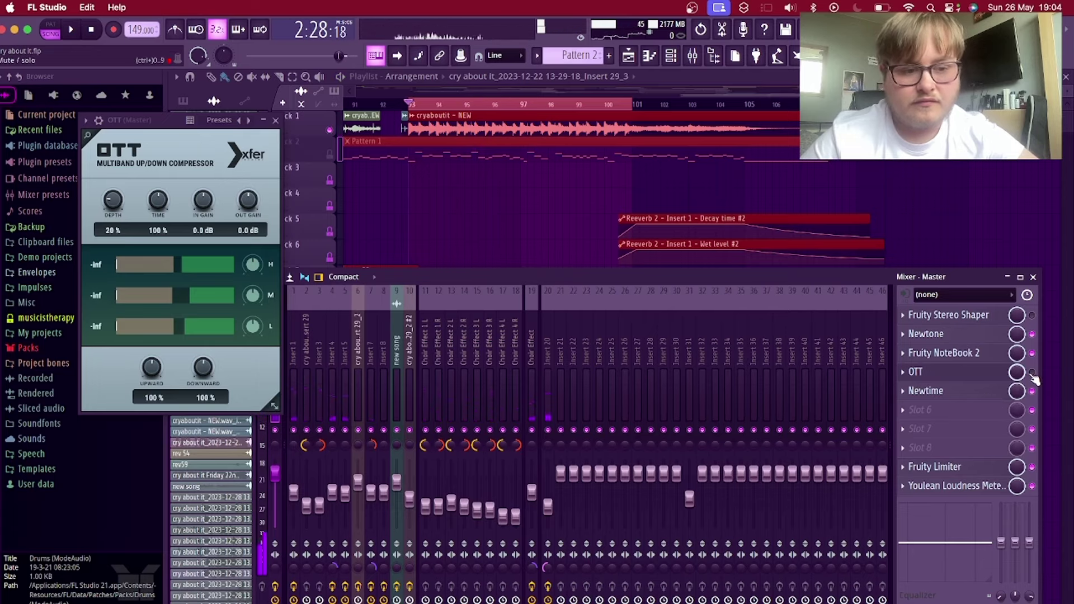
key(space)
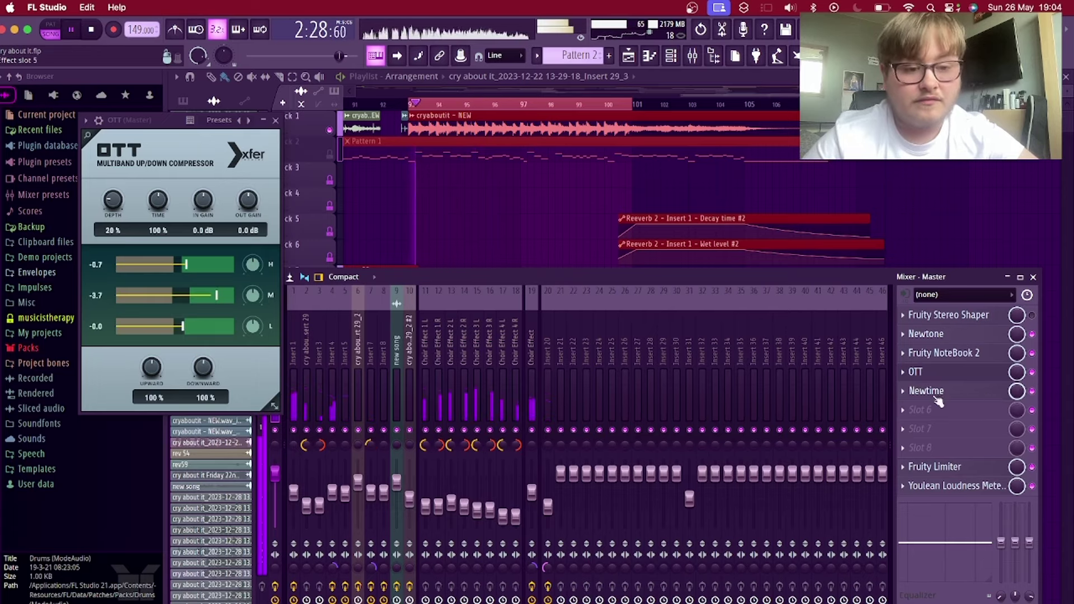
Step: Remove Newtime from the master's effect slot 5, and close OTT
right_click(925, 390)
click(929, 347)
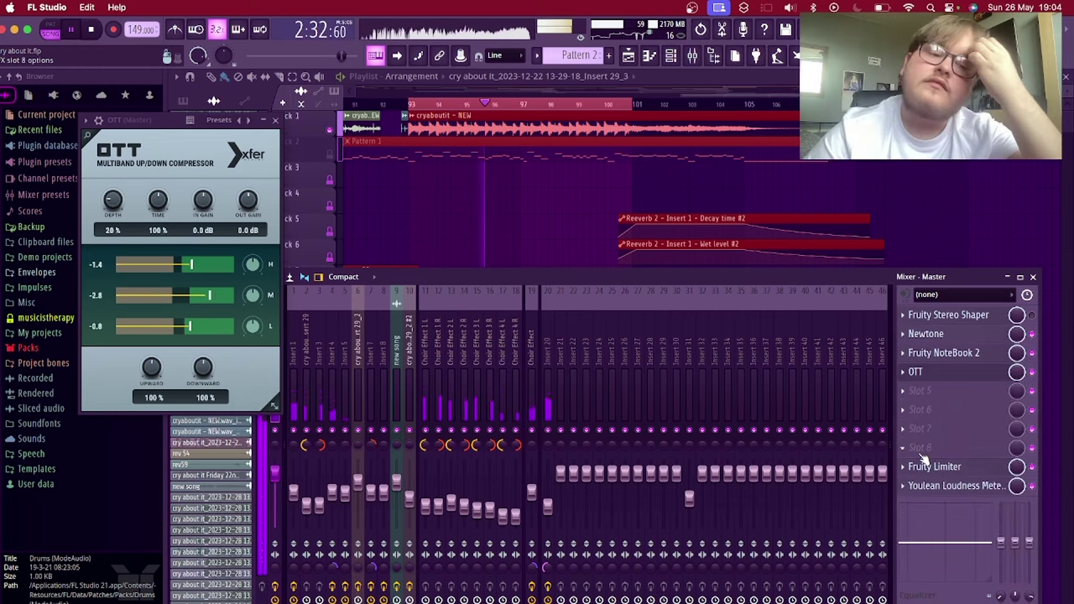
click(940, 371)
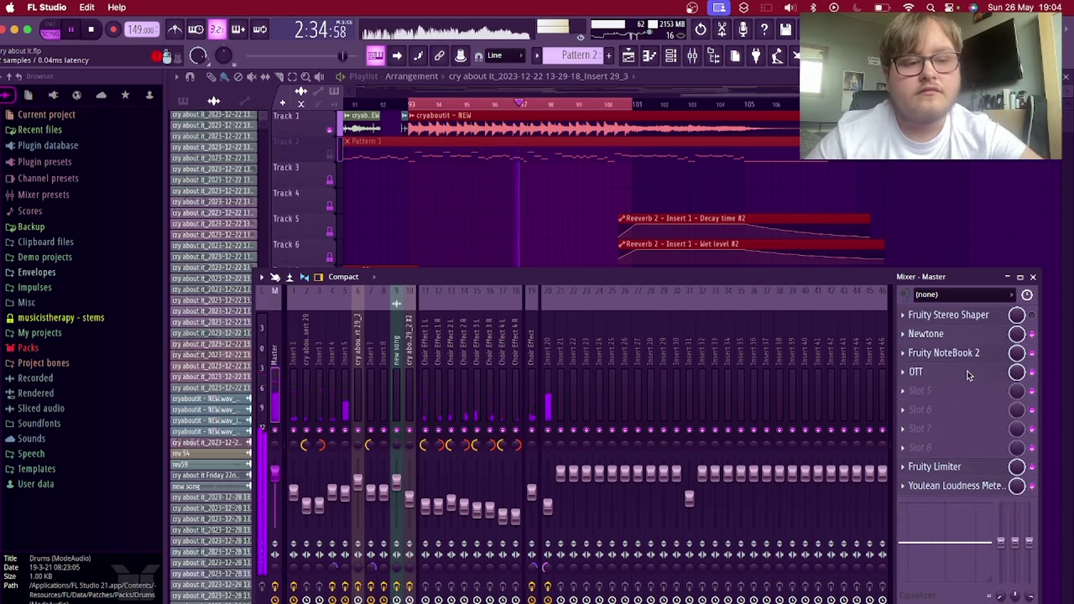
key(space)
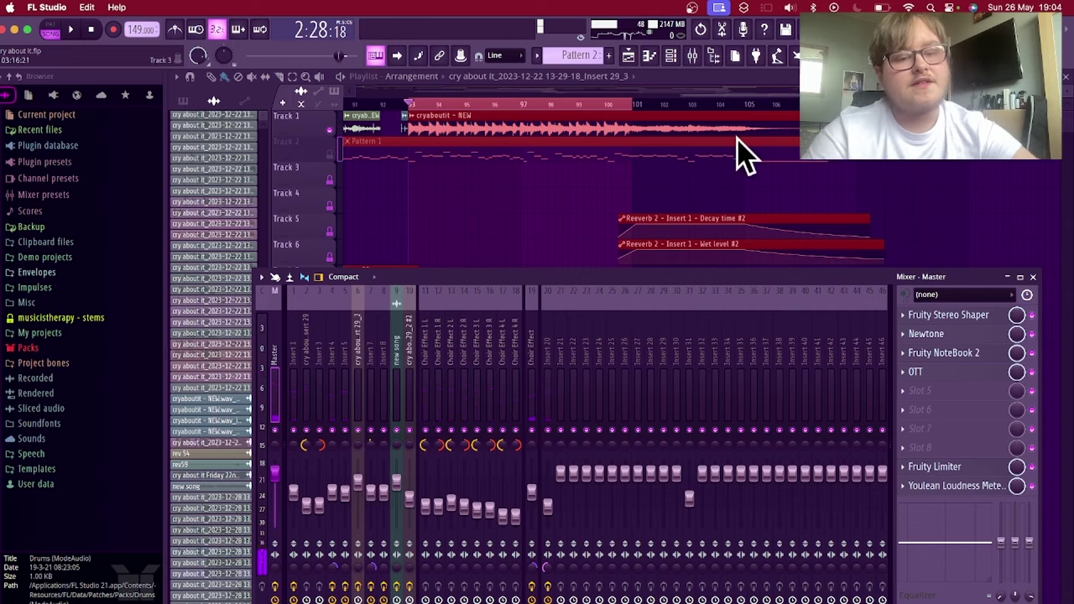
Step: Audition the final chorus vocals from bar 93 with the instrumental on Track 1 muted, and unmute it
click(331, 131)
key(F9)
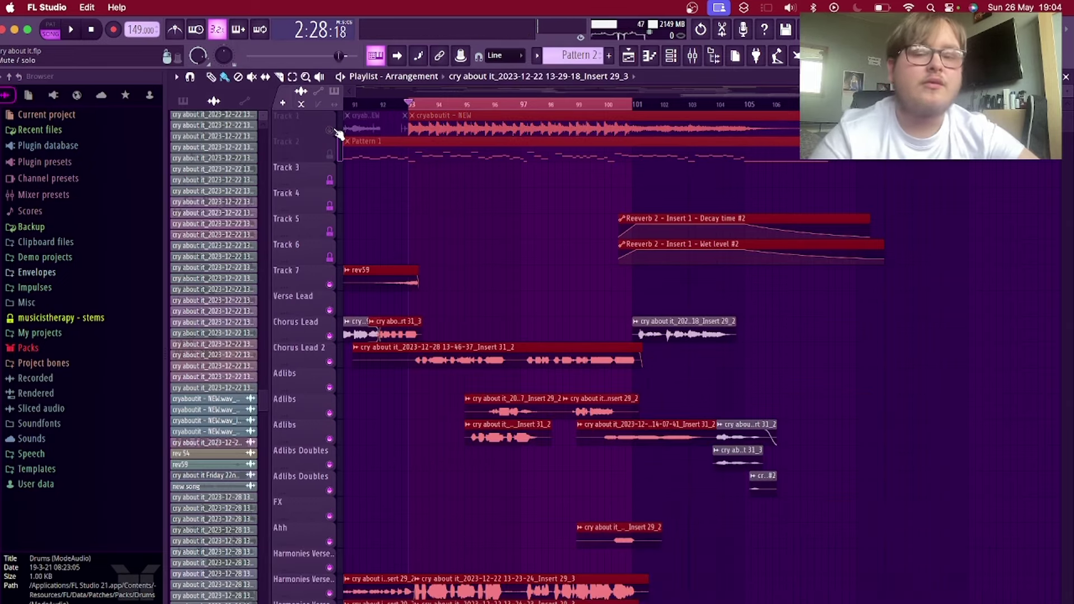
scroll(337, 133, down, 1)
scroll(338, 133, right, 1)
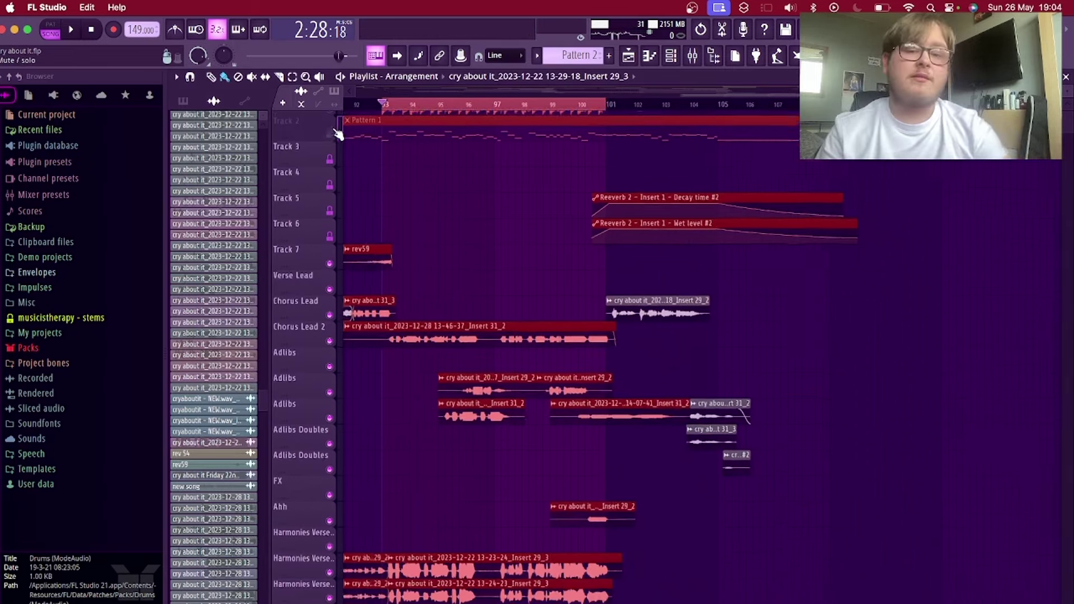
key(space)
scroll(490, 186, left, 3)
scroll(492, 187, up, 1)
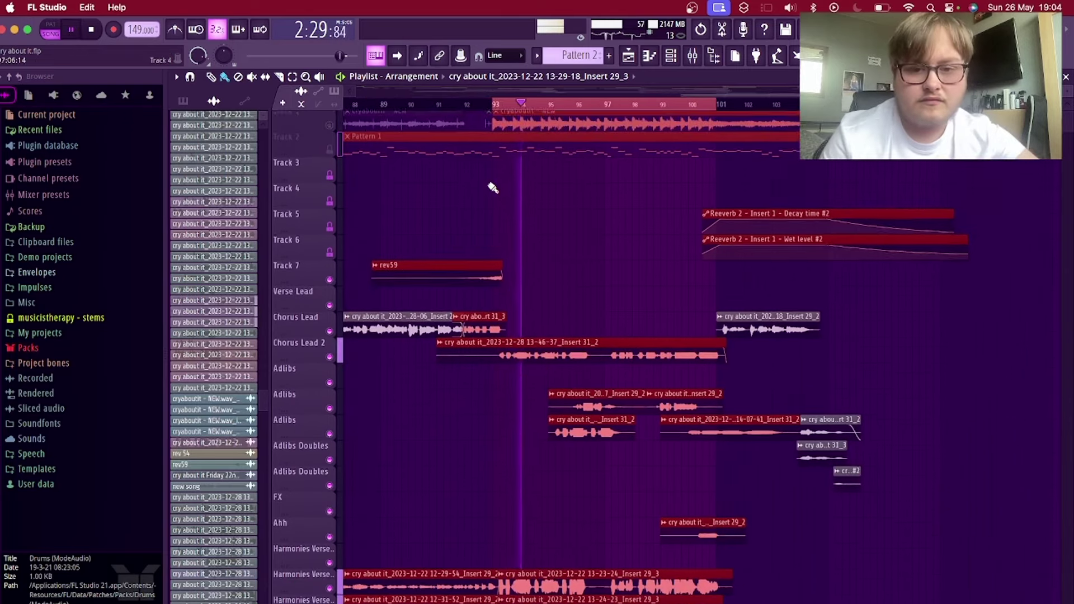
scroll(468, 355, down, 7)
scroll(468, 355, left, 1)
scroll(464, 250, up, 7)
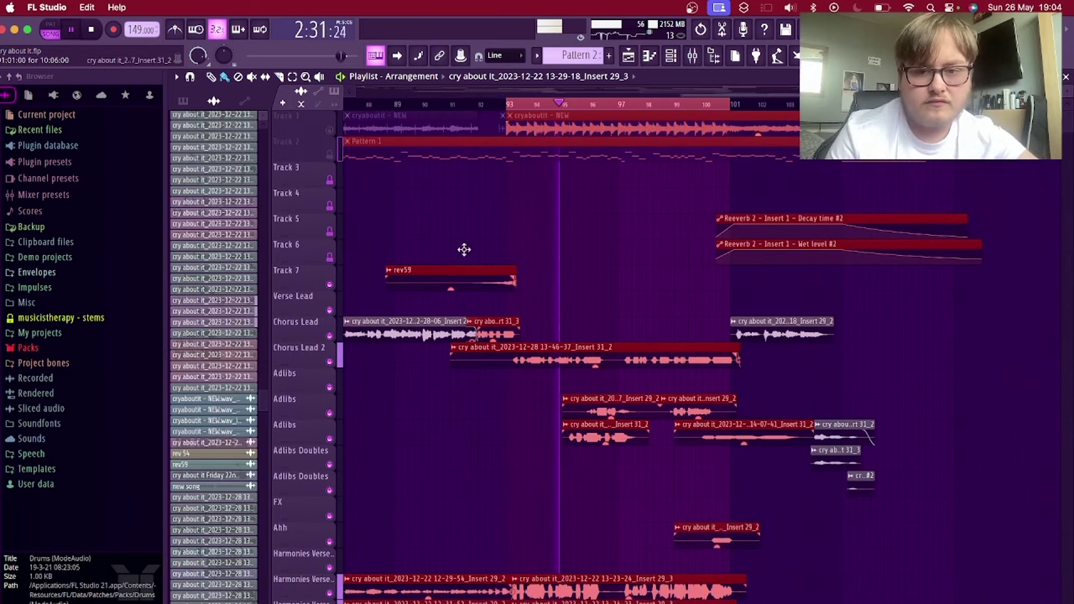
click(330, 131)
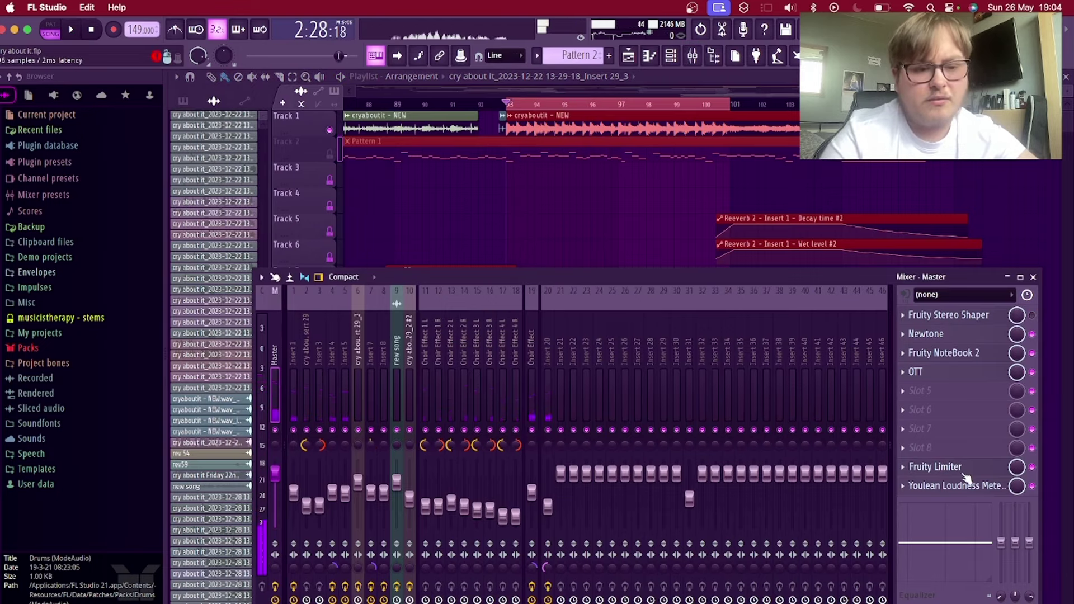
Step: View the master's Fruity Limiter settings and measure the final chorus loudness with Youlean Loudness Meter 2
click(968, 470)
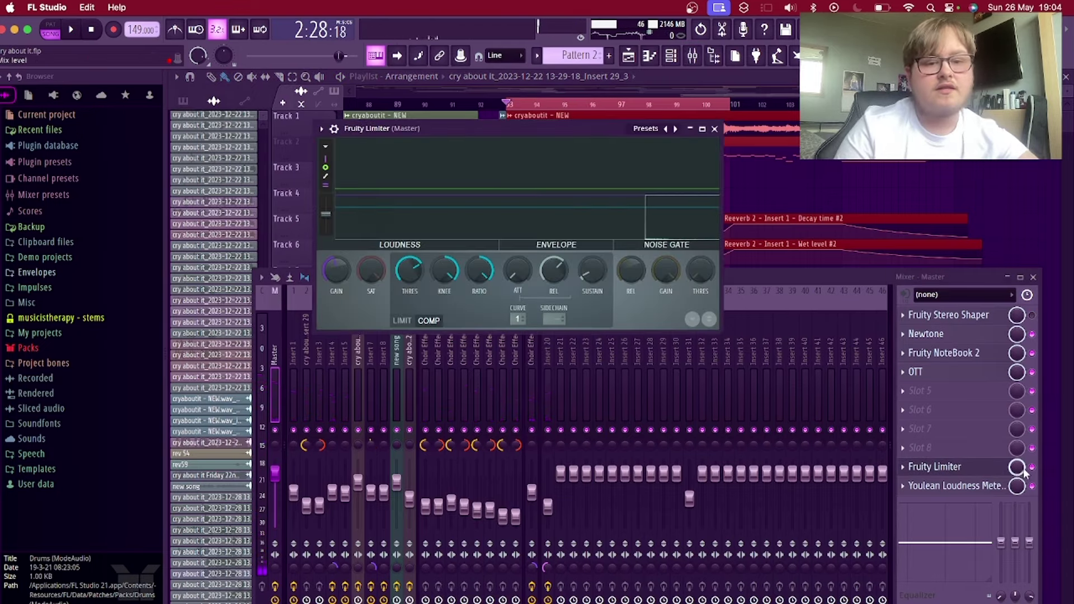
click(920, 483)
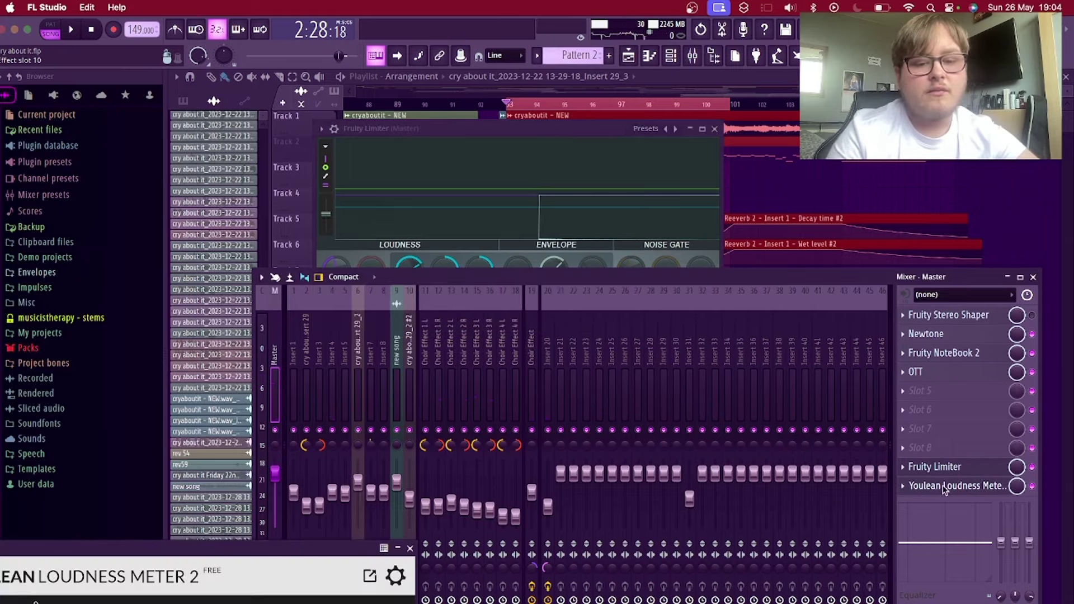
key(space)
drag(349, 557, 772, 143)
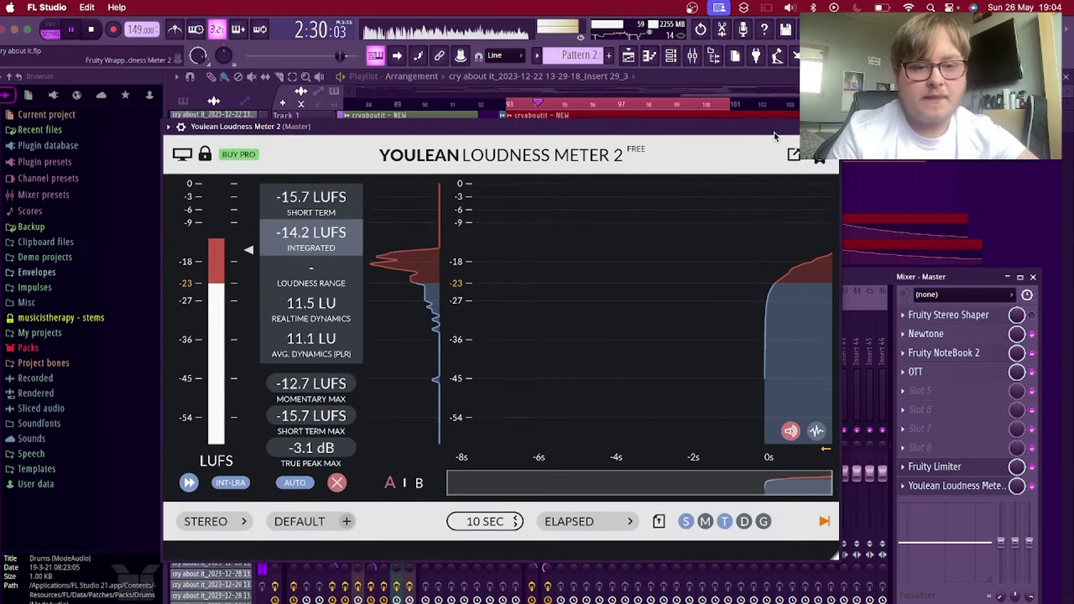
click(715, 128)
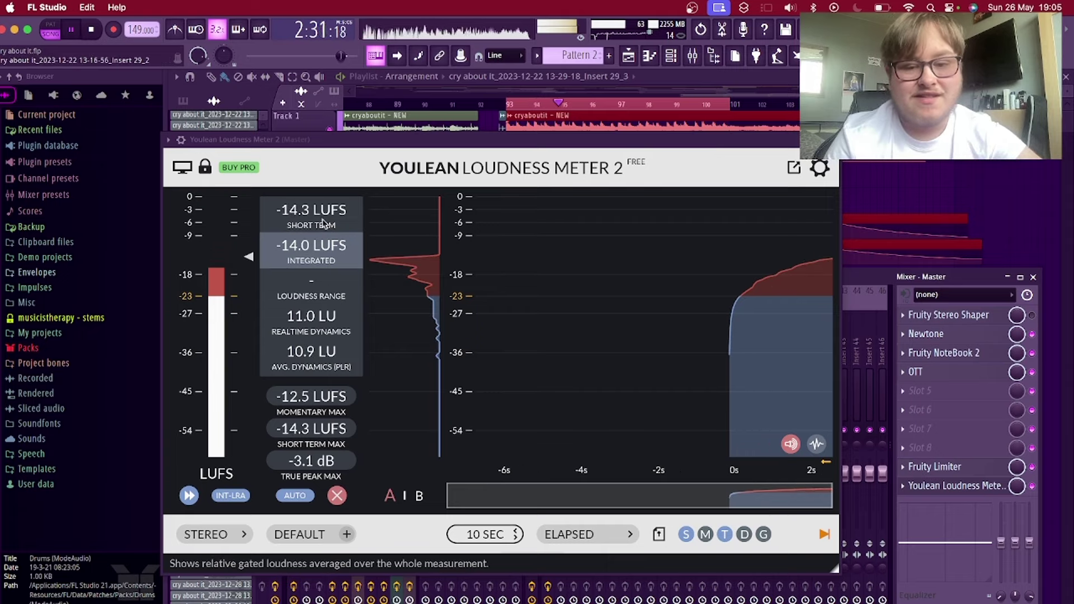
key(space)
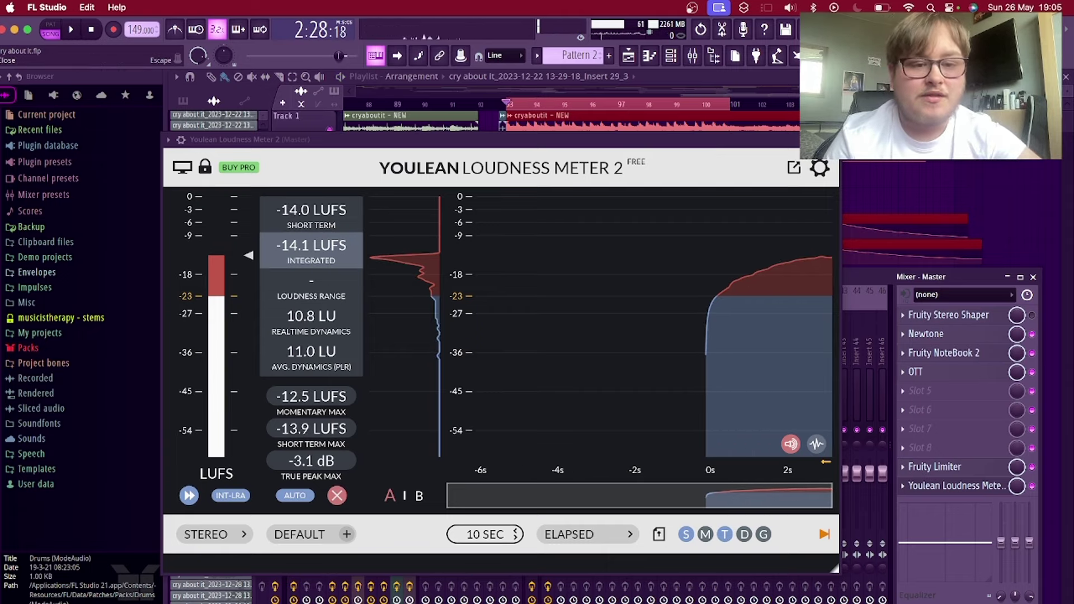
click(830, 140)
Step: Clear the playlist selection and view the whole song arrangement across all tracks
click(572, 104)
key(super+d)
scroll(606, 201, down, 2)
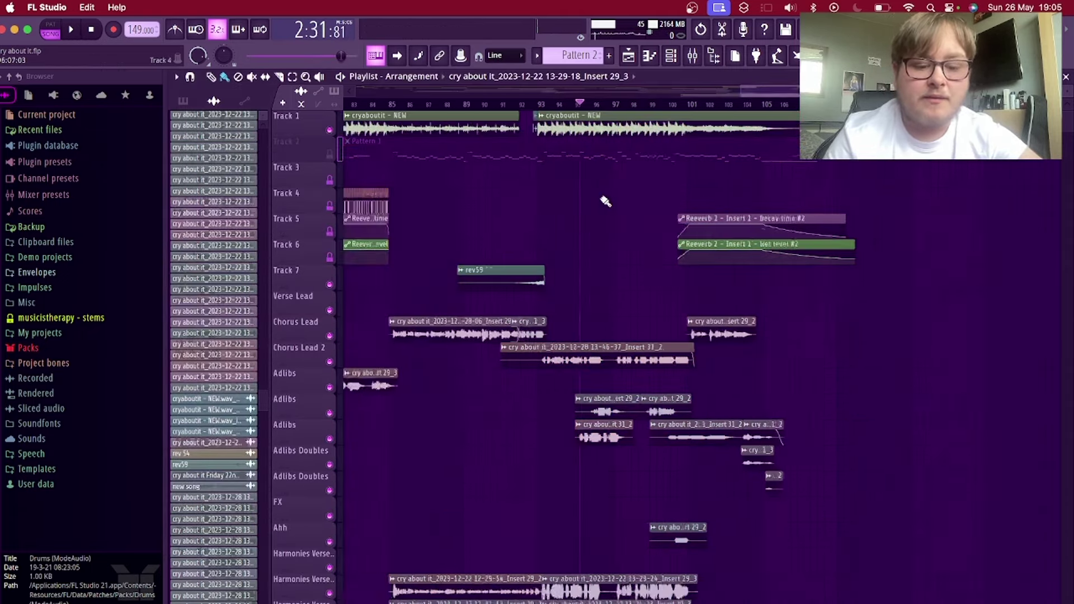
ctrl+scroll(606, 201, down, 5)
scroll(605, 202, down, 5)
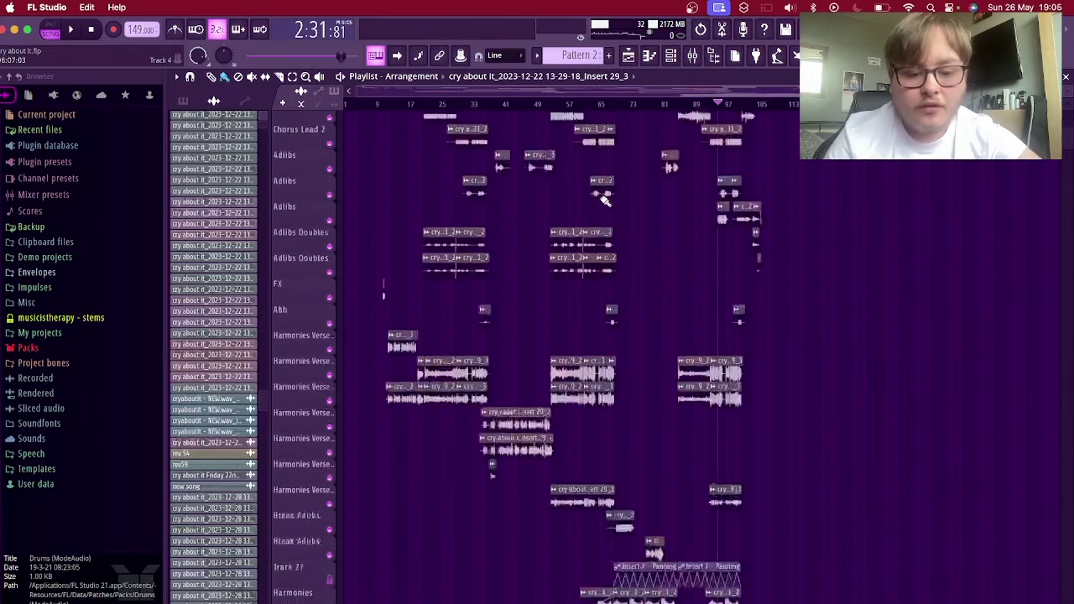
scroll(606, 202, up, 5)
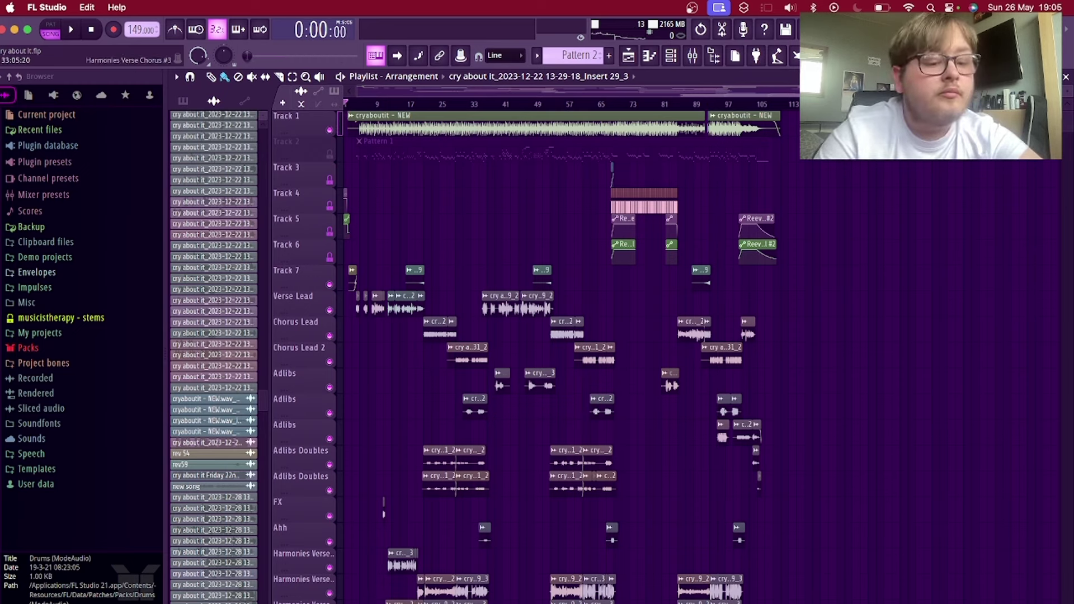
Step: Switch to OBS Studio
key(super+Tab)
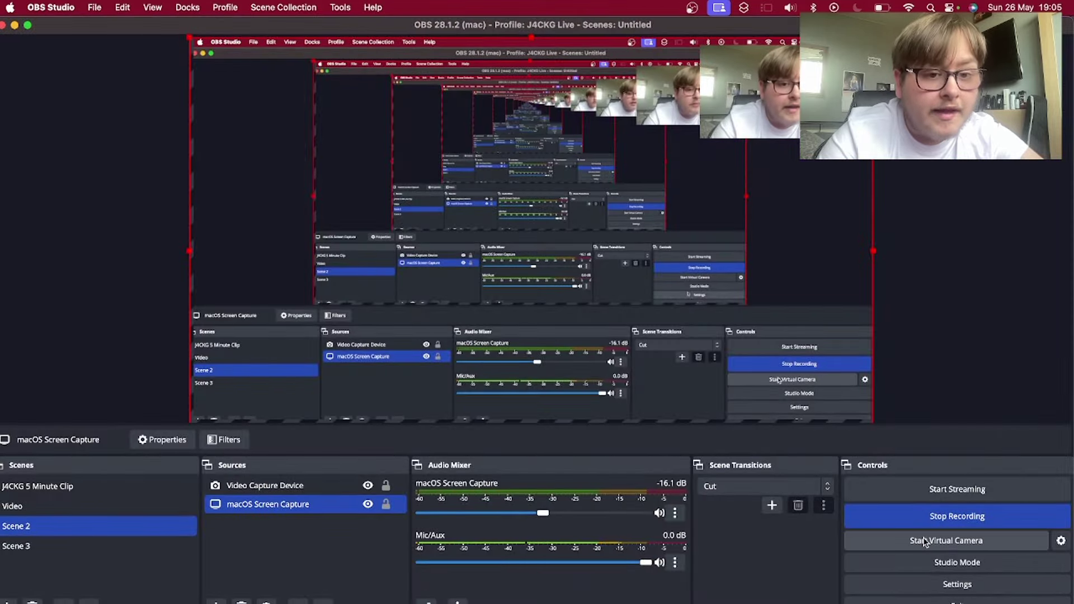